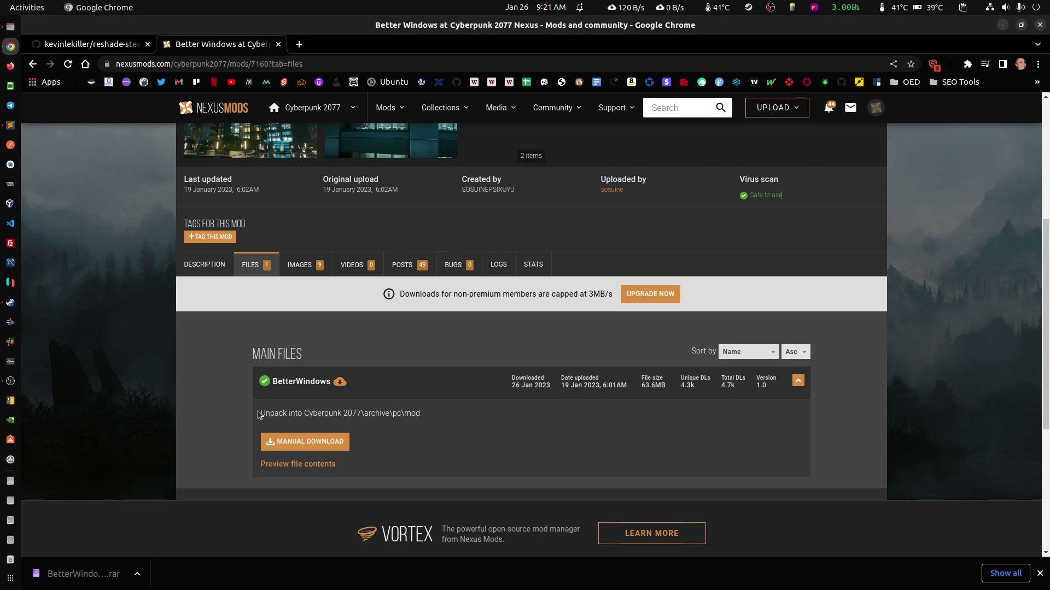
Examine the Better Windows mod page, including its preview images and the unpack location given with the main file.
drag(260, 415, 374, 429)
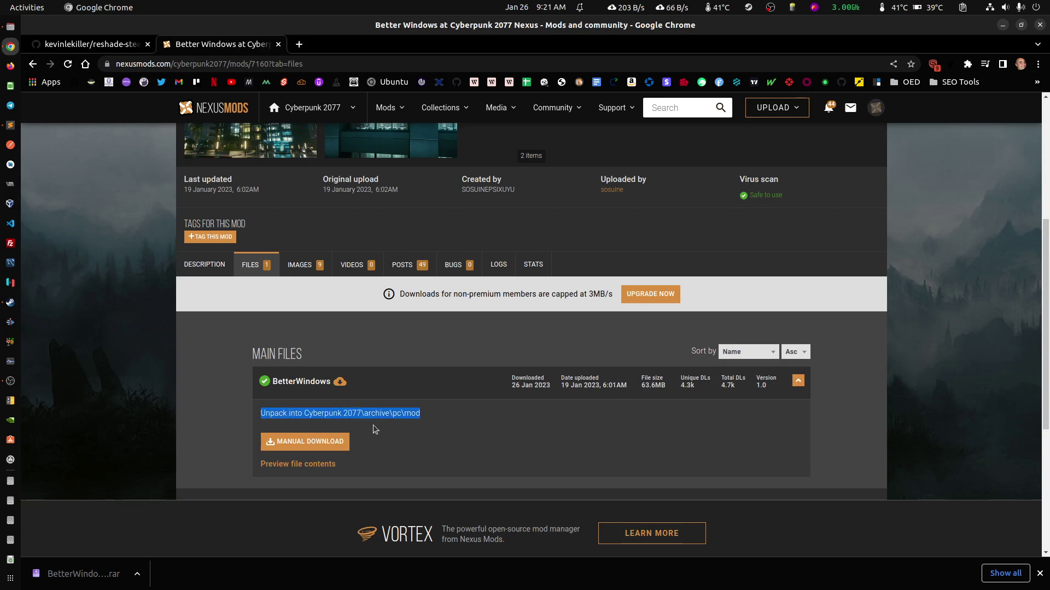
click(427, 418)
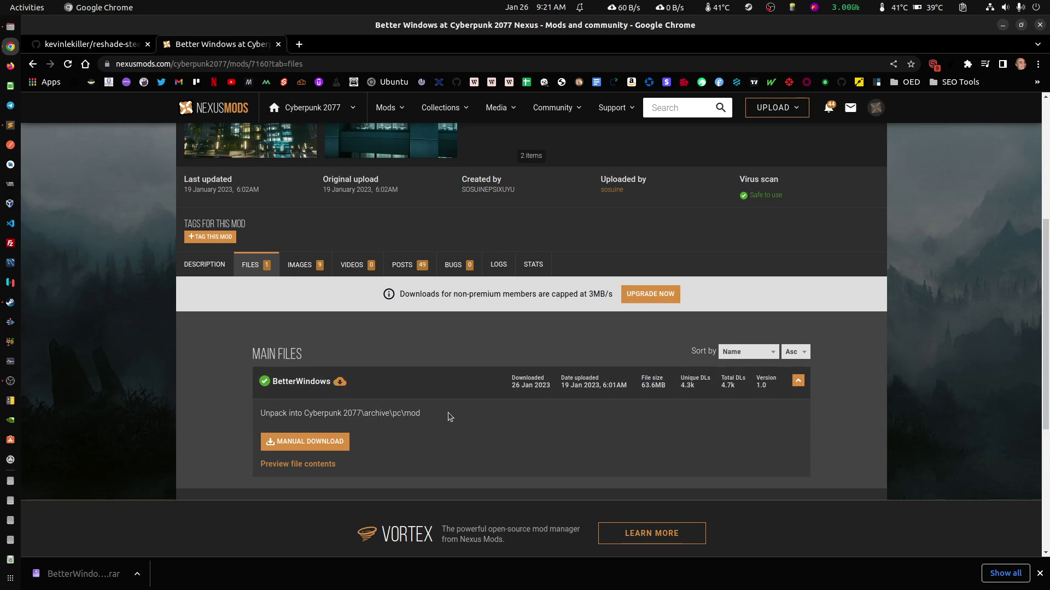
scroll(194, 359, up, 4)
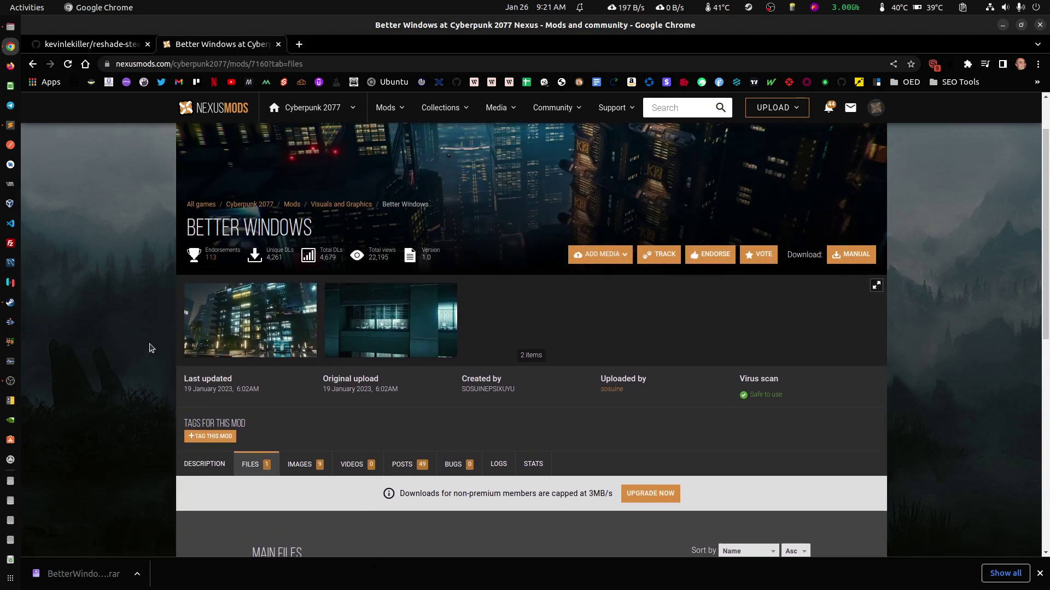
scroll(173, 303, down, 2)
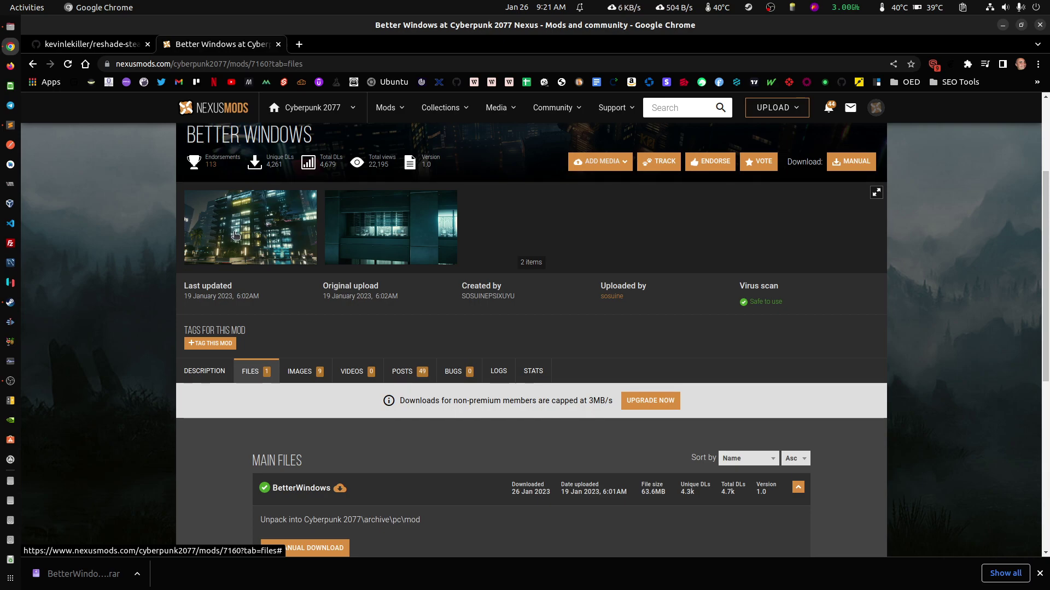
scroll(157, 317, down, 4)
scroll(156, 317, up, 2)
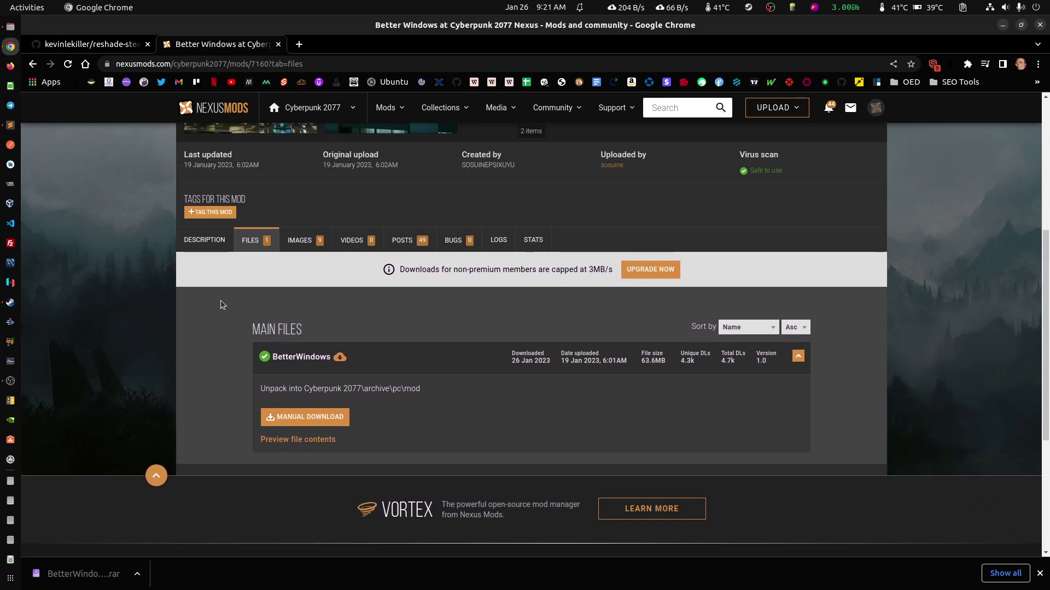
scroll(223, 305, up, 2)
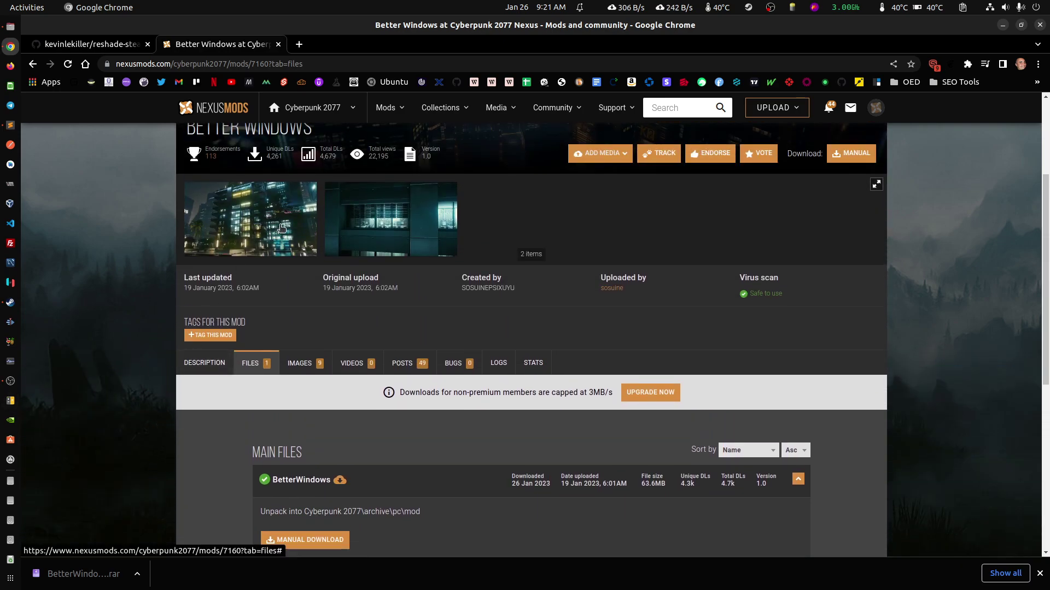
scroll(212, 340, down, 3)
scroll(218, 328, up, 3)
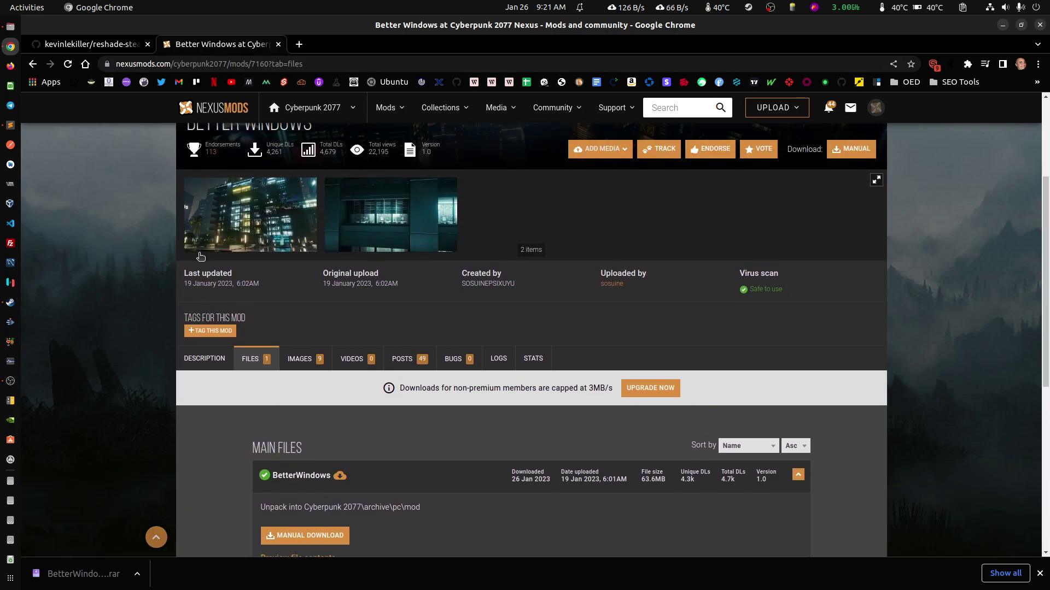
scroll(228, 304, down, 1)
scroll(227, 304, down, 3)
Launch Cyberpunk 2077 from Steam and continue the ManualSave-1 save to view the building windows without the mod.
click(10, 302)
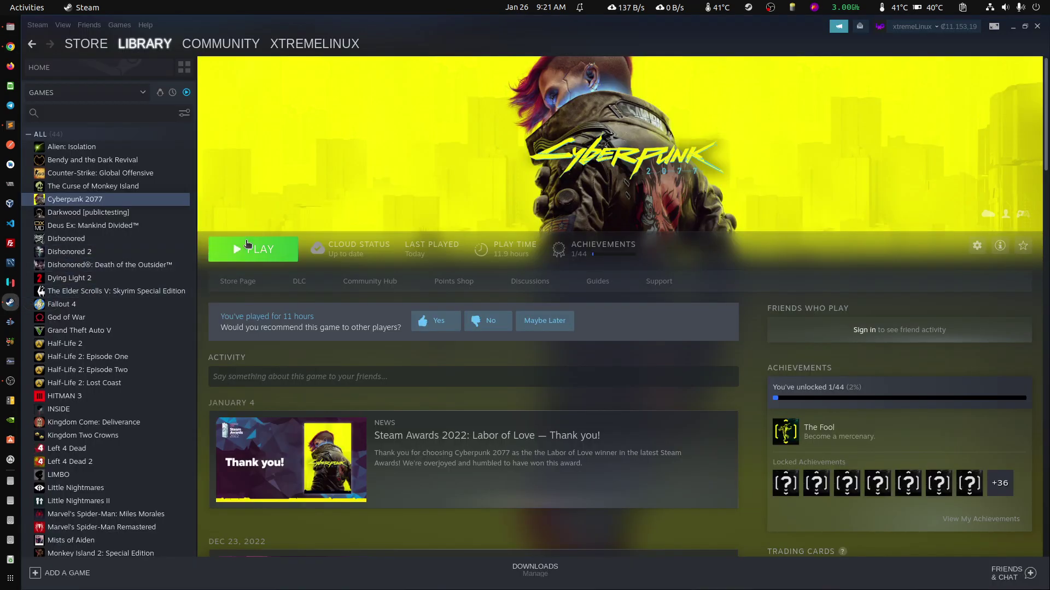
click(259, 251)
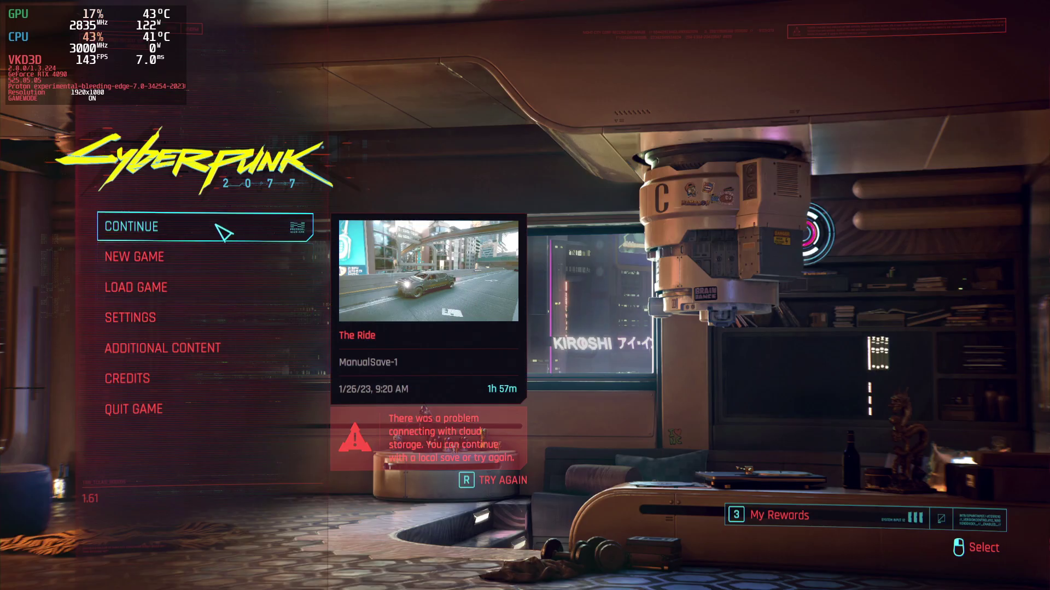
click(222, 230)
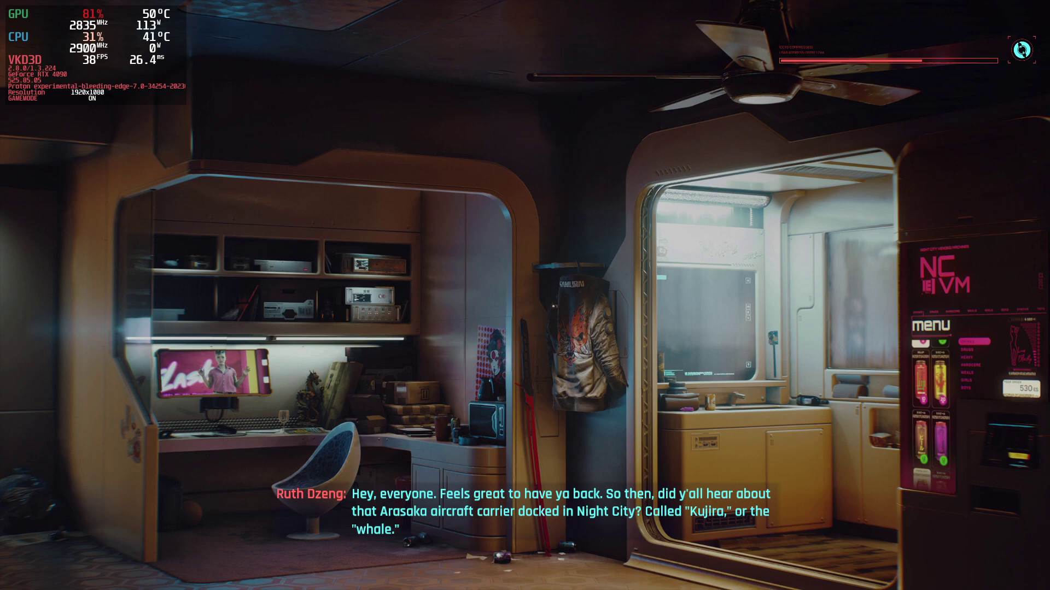
key(space)
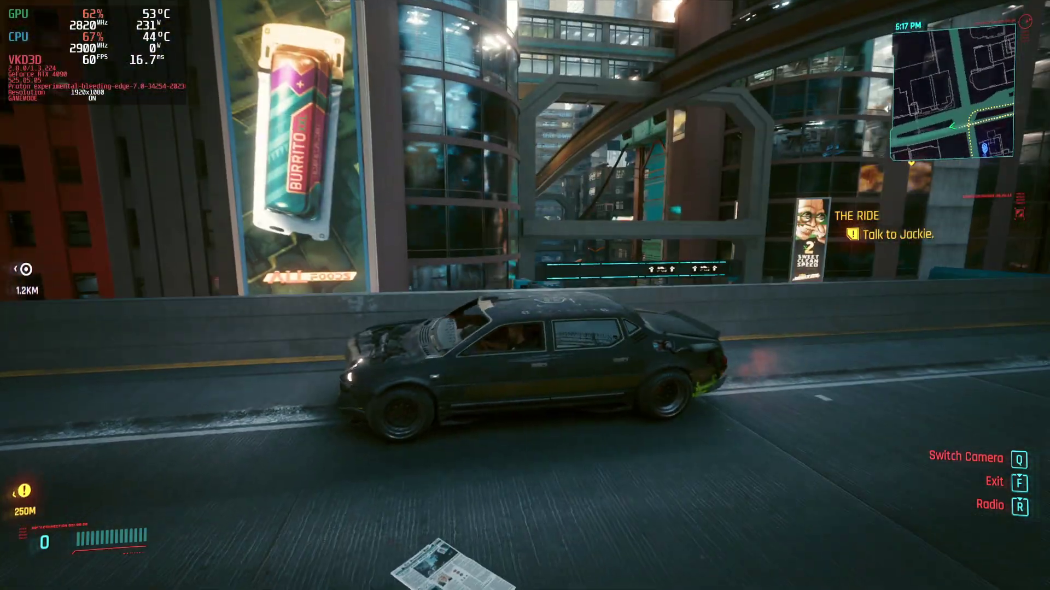
key(alt+Tab)
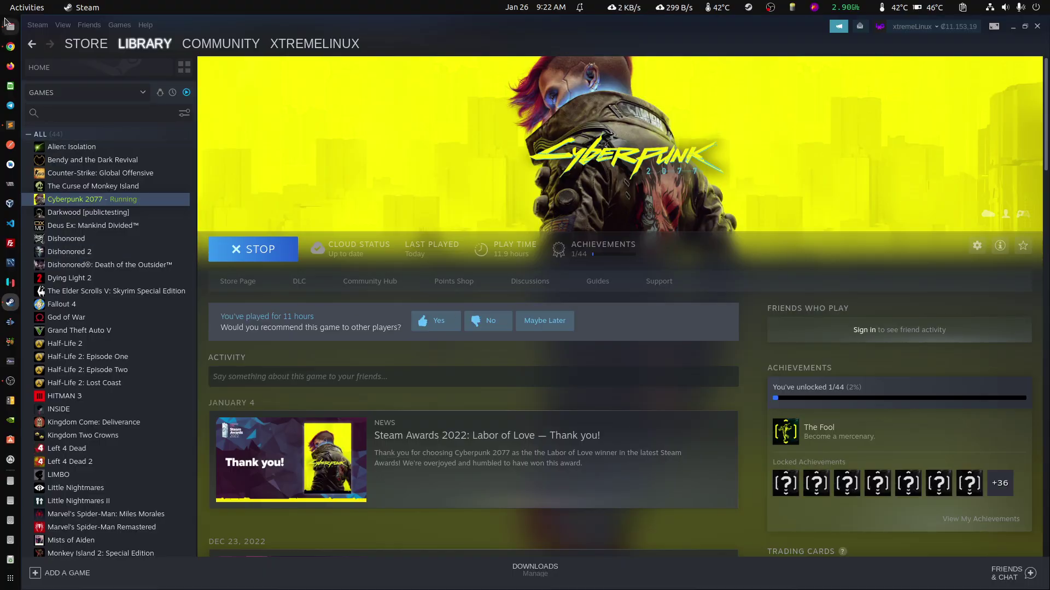
Locate BetterWindows.archive in the extracted BetterWindows folder in Home and check the Cyberpunk 2077\archive\pc\mod unpack path on the mod page.
click(11, 46)
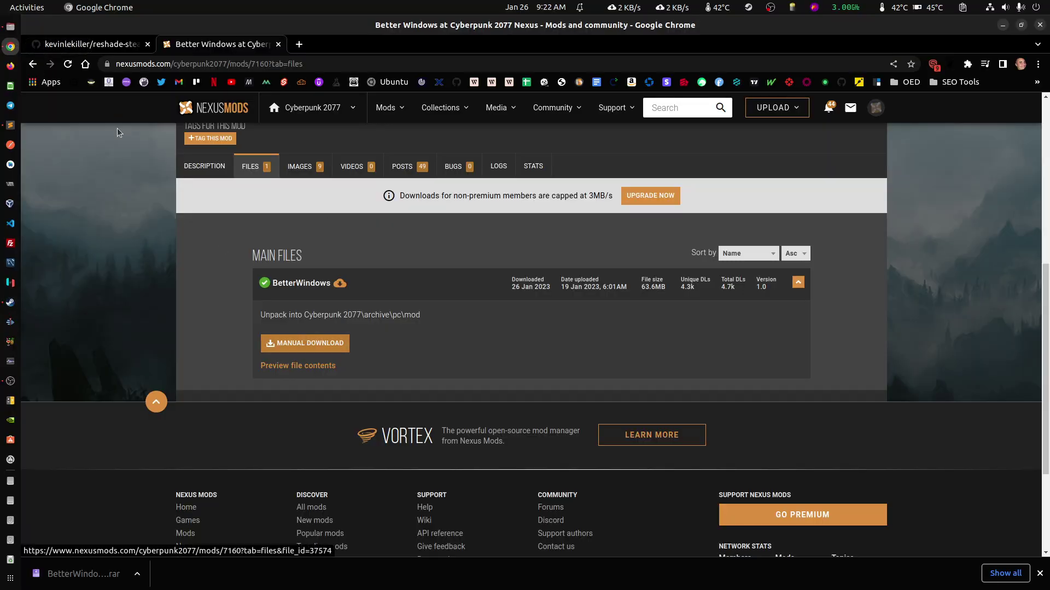
click(10, 26)
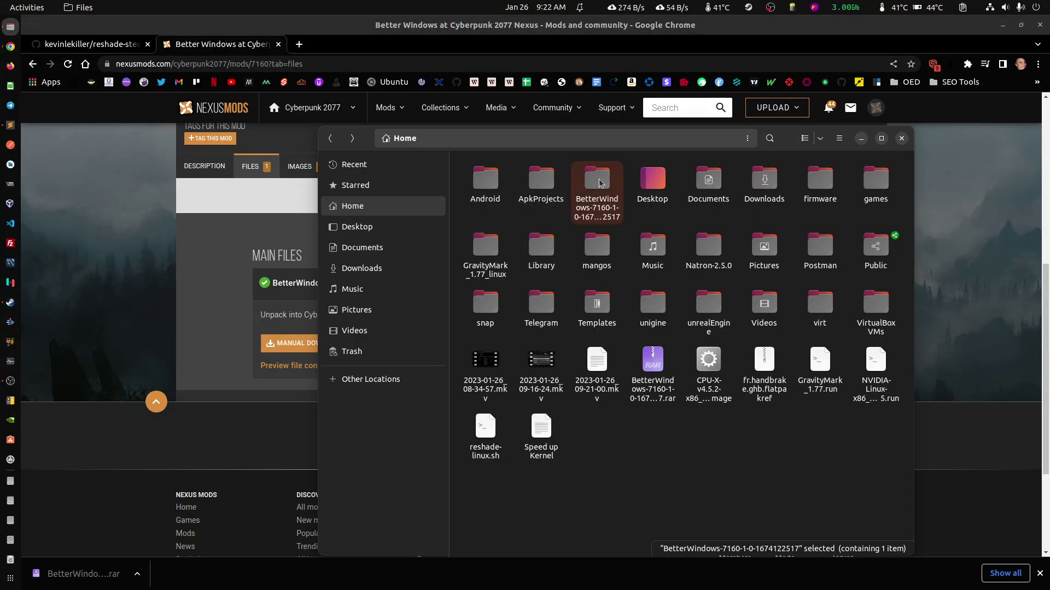
double_click(600, 183)
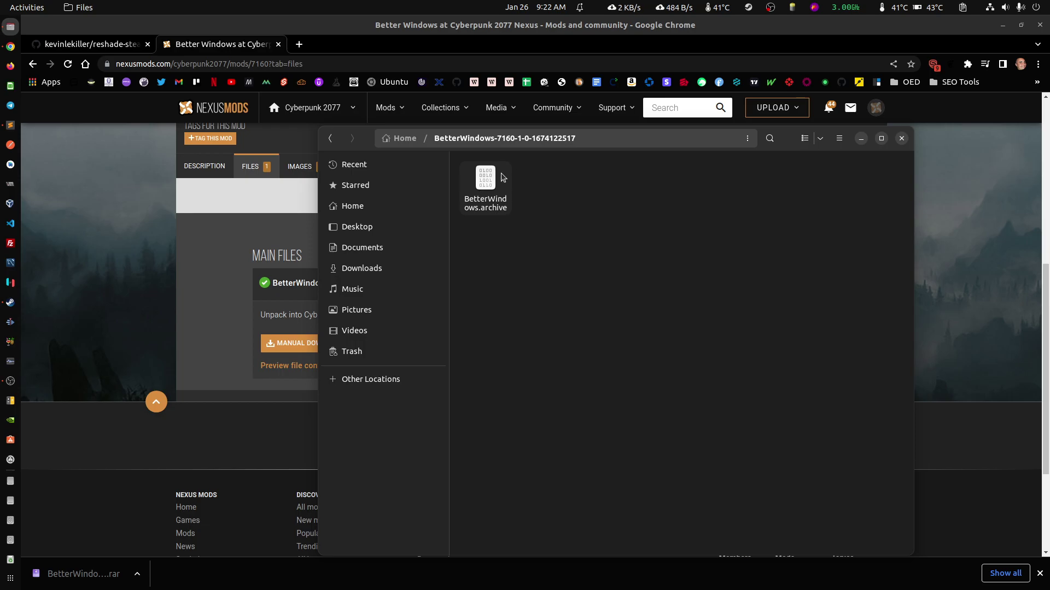
click(490, 188)
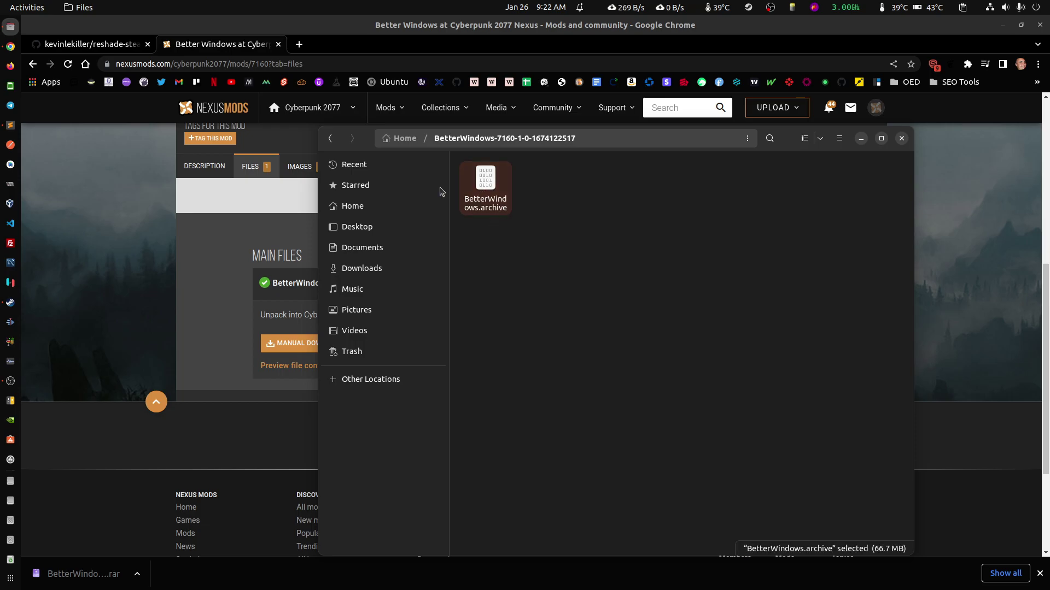
click(279, 328)
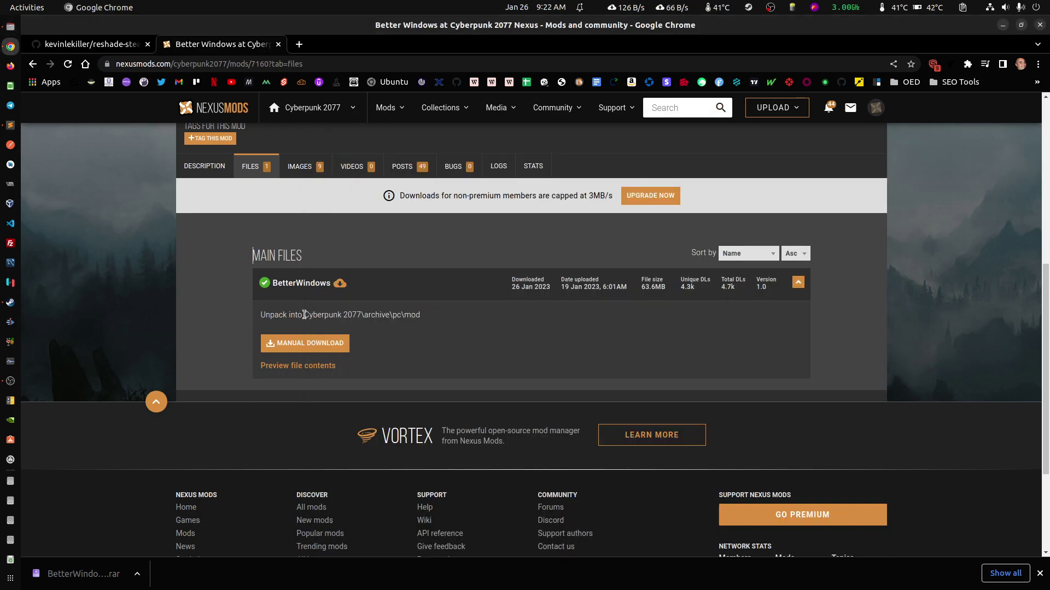
drag(307, 315, 453, 319)
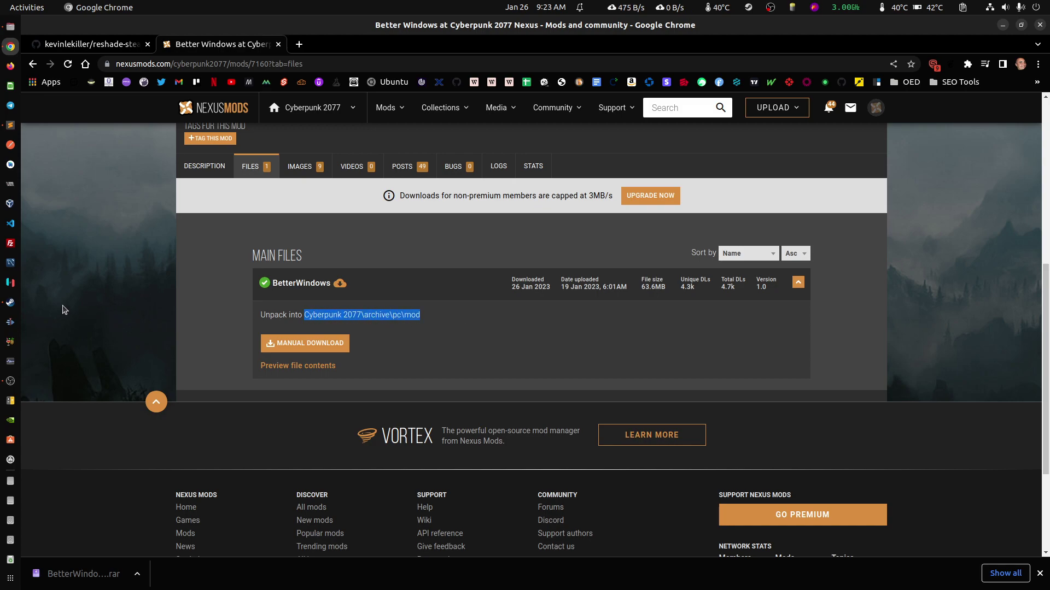
Browse Cyberpunk 2077's local files from its Steam properties and open the archive/pc/mod folder.
click(10, 303)
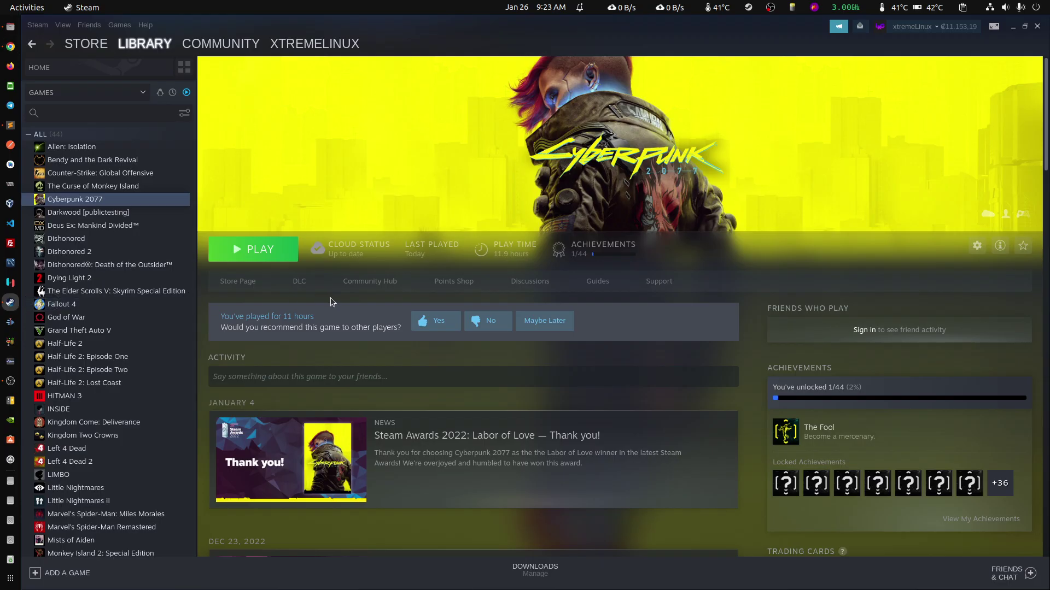
right_click(105, 202)
click(138, 266)
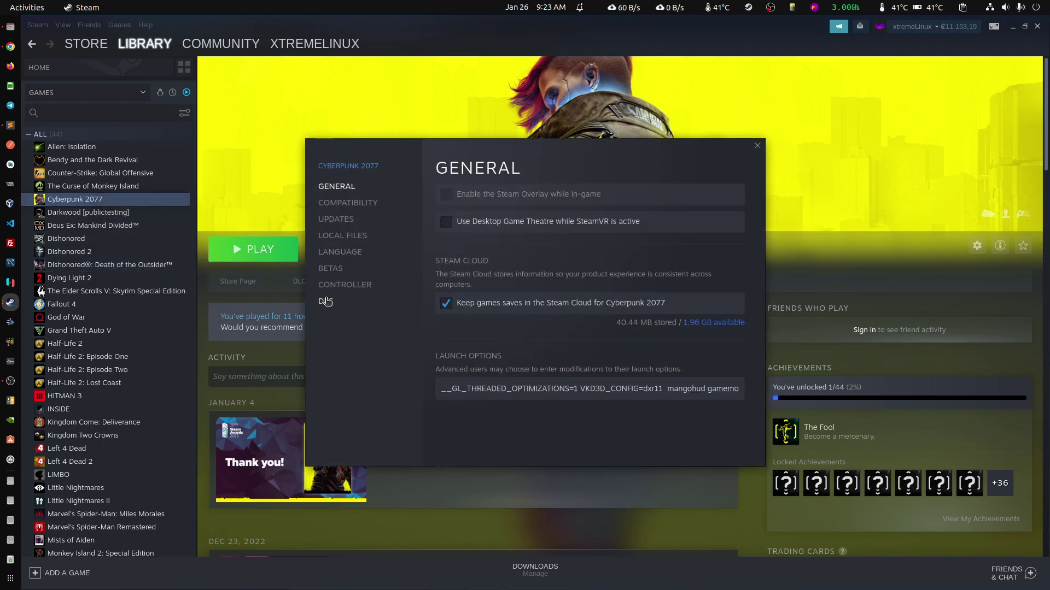
click(343, 236)
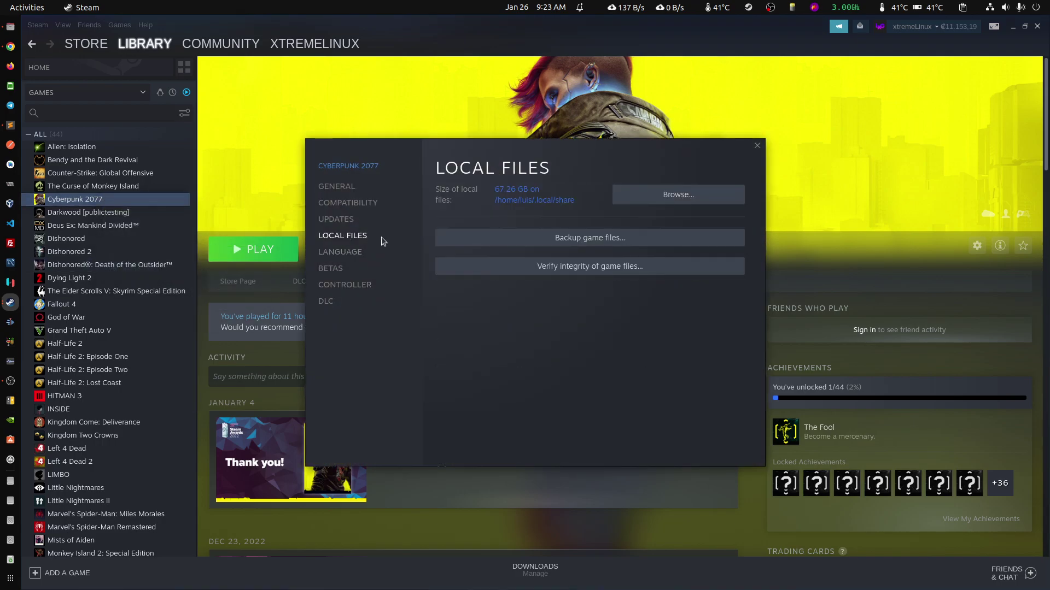
click(675, 195)
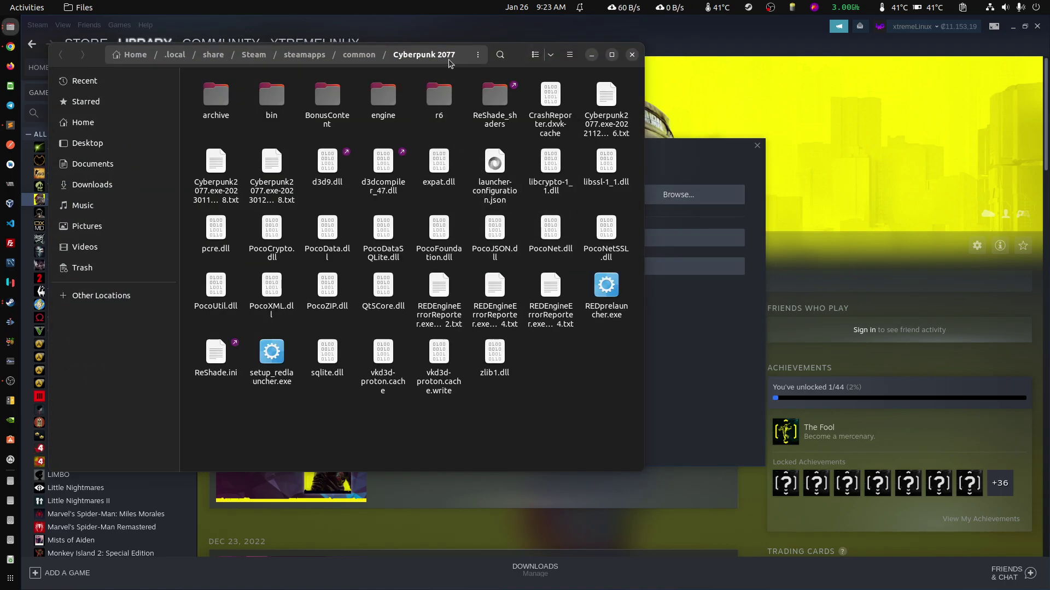
double_click(219, 101)
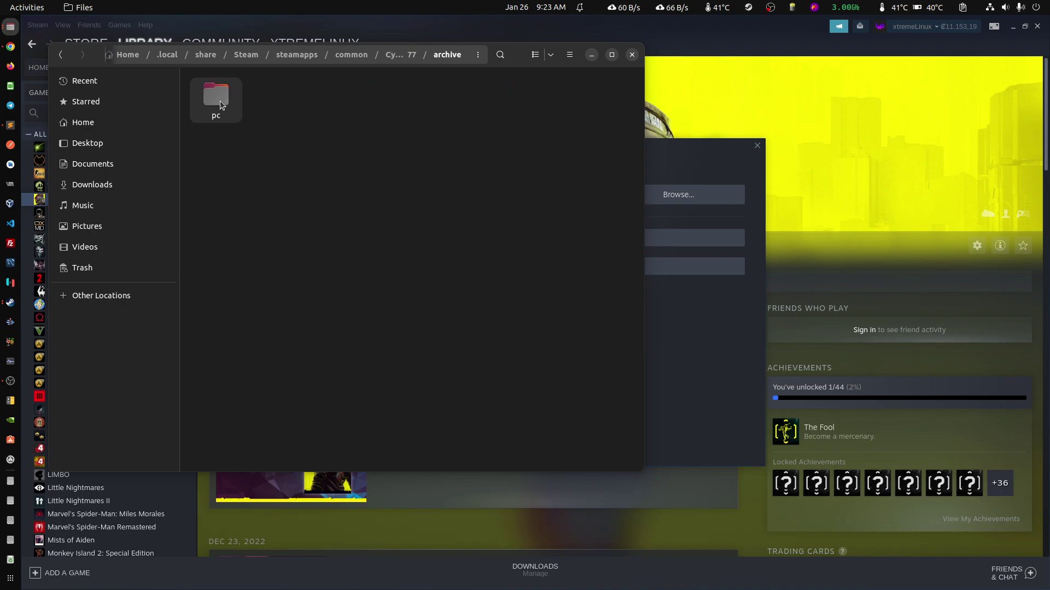
double_click(220, 100)
double_click(285, 107)
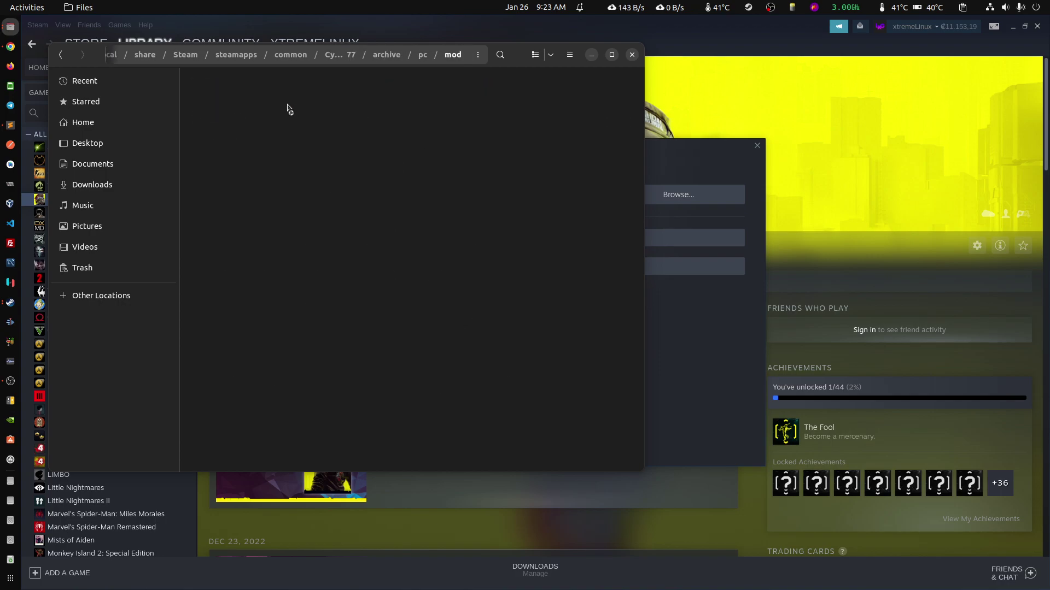
Move BetterWindows.archive from the extracted mod folder into the game's archive/pc/mod folder.
click(11, 26)
click(818, 297)
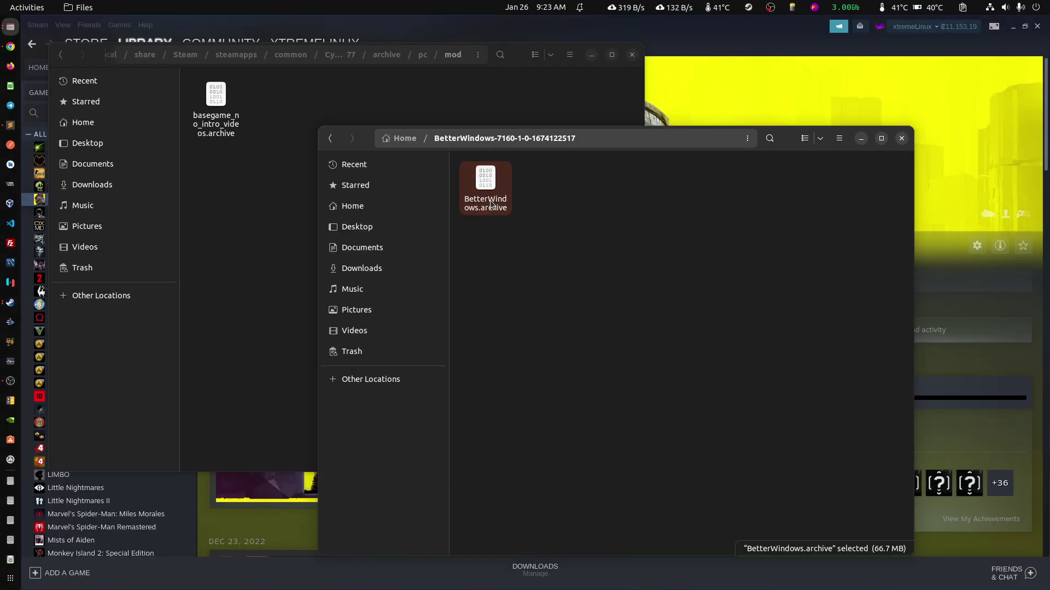
click(302, 236)
key(ctrl+v)
click(378, 166)
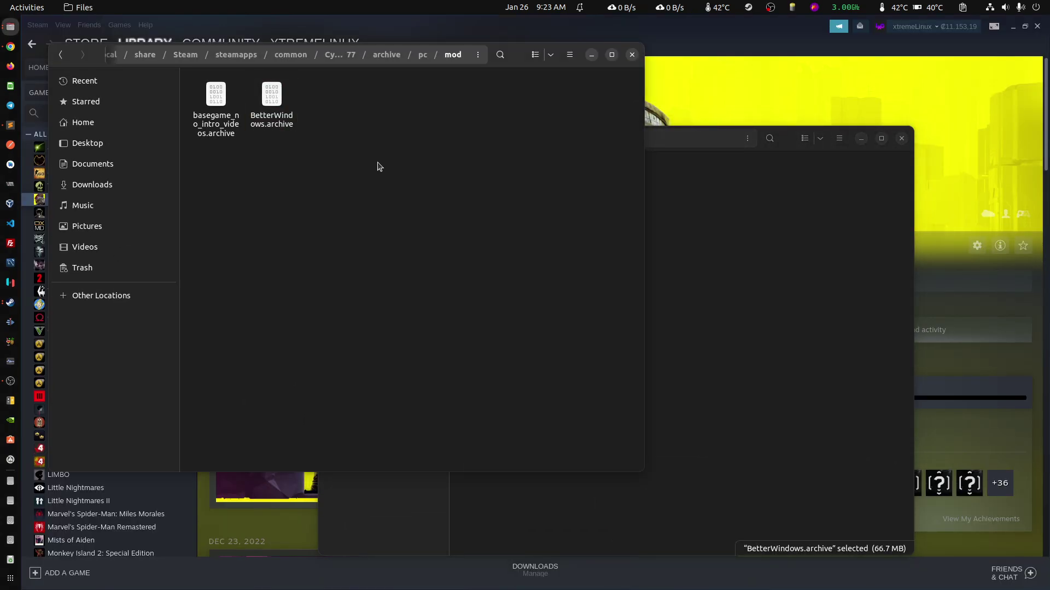
Return to Steam, relaunch Cyberpunk 2077 with the mod installed and continue the saved game.
click(732, 83)
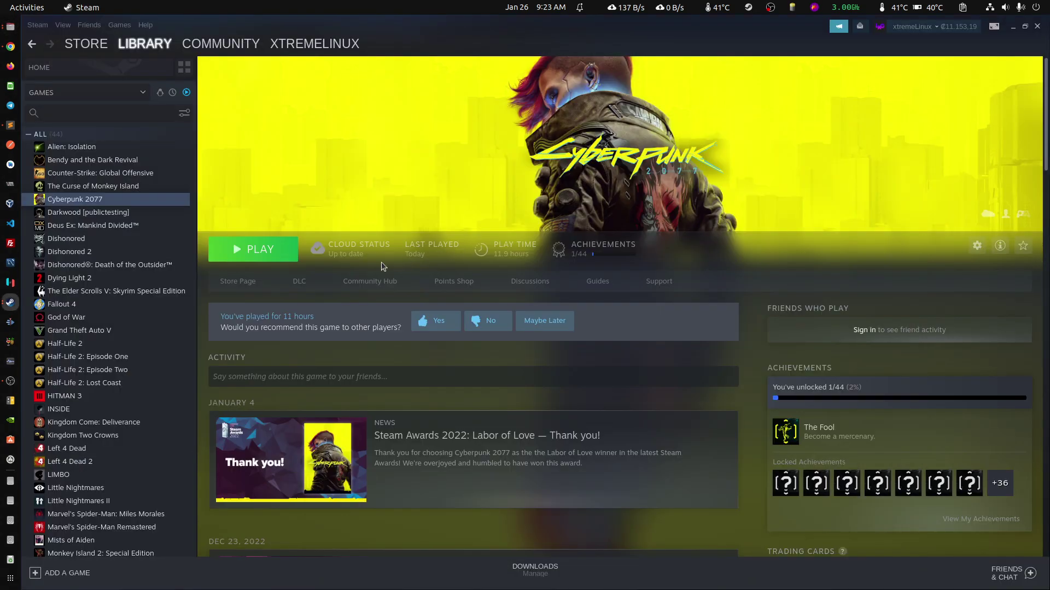
click(259, 251)
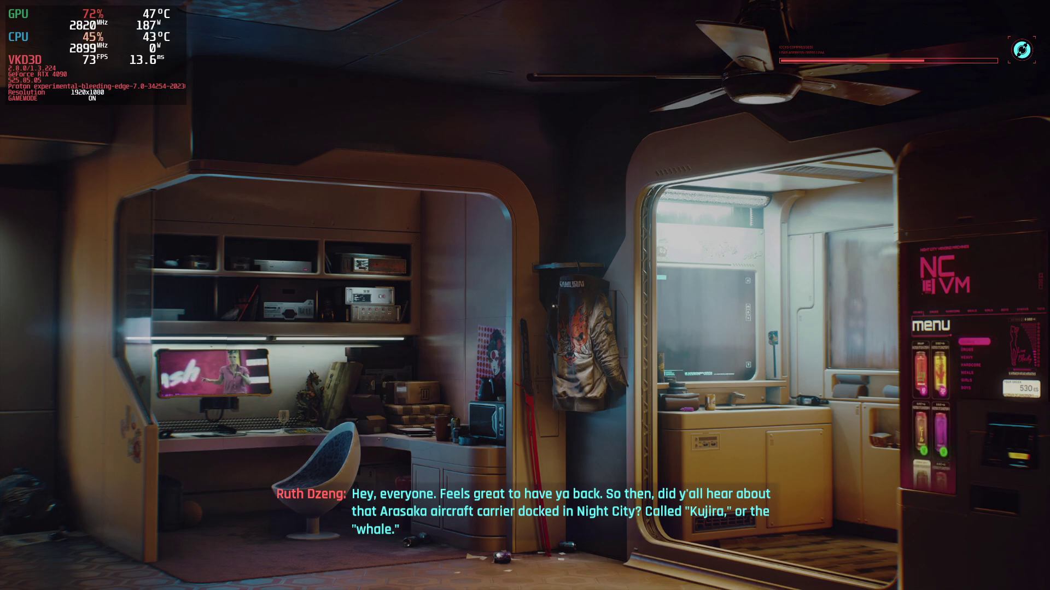
key(space)
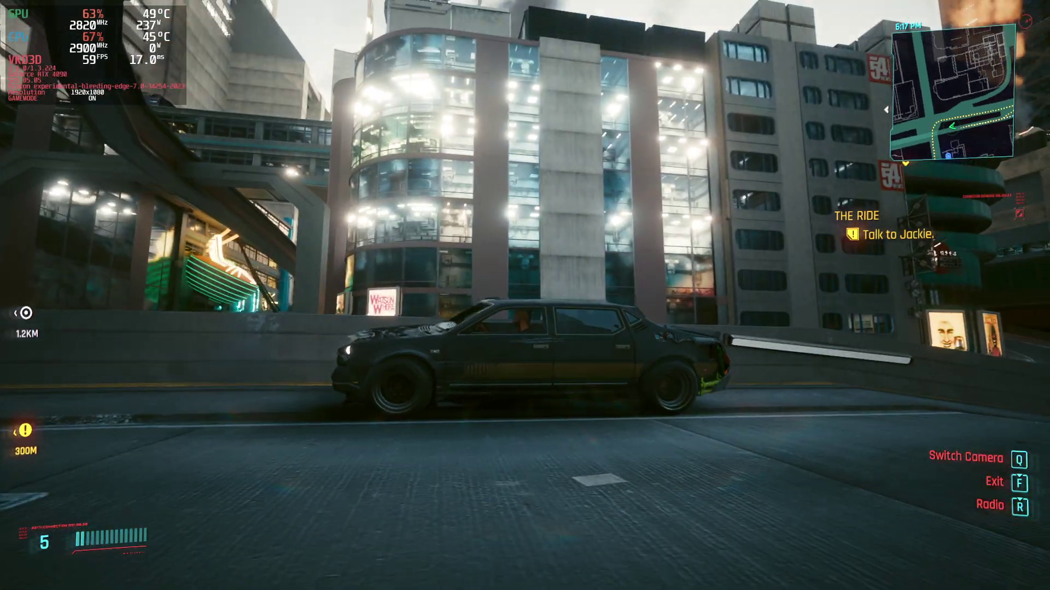
Drive the car along the city highway to inspect the modded windows on the surrounding buildings.
key(w)
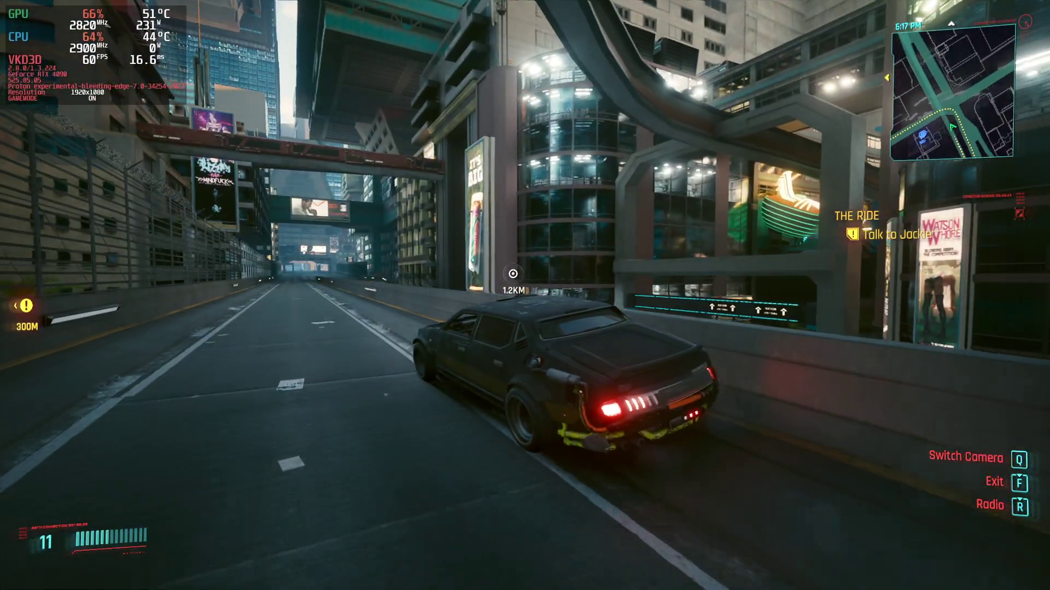
key(w)
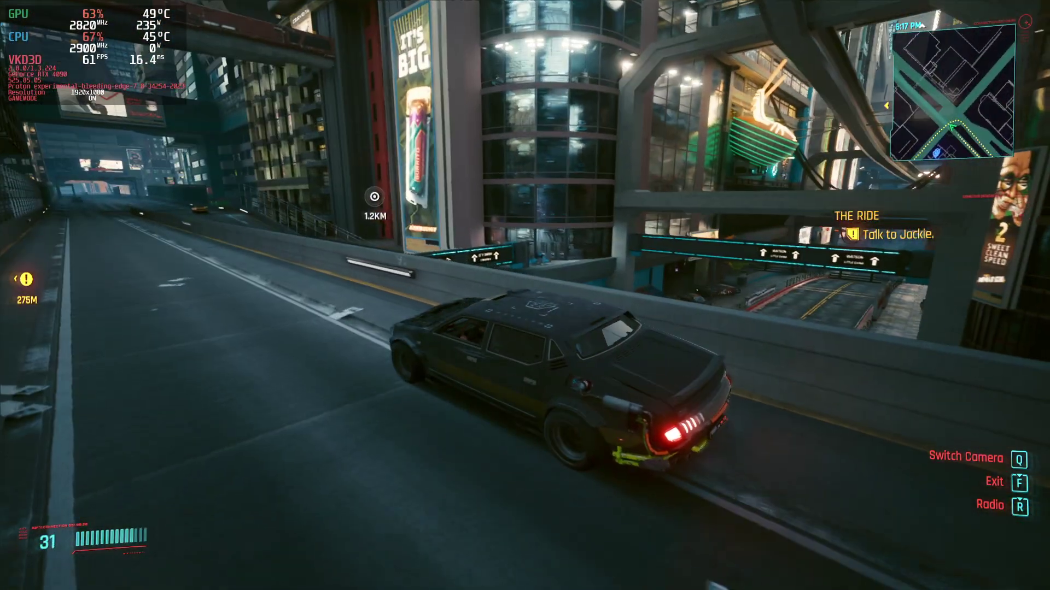
key(w)
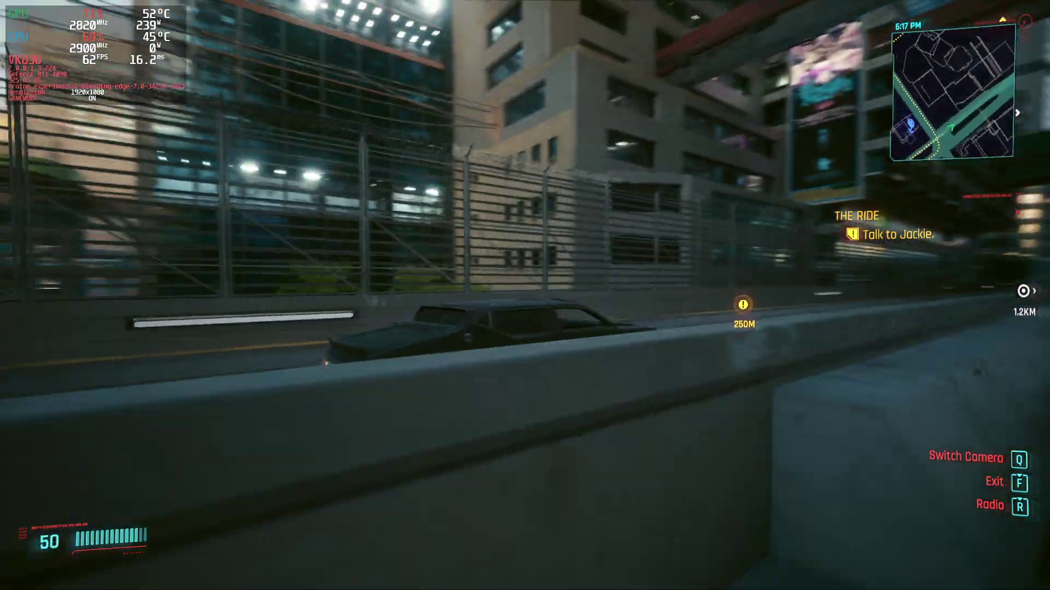
key(w)
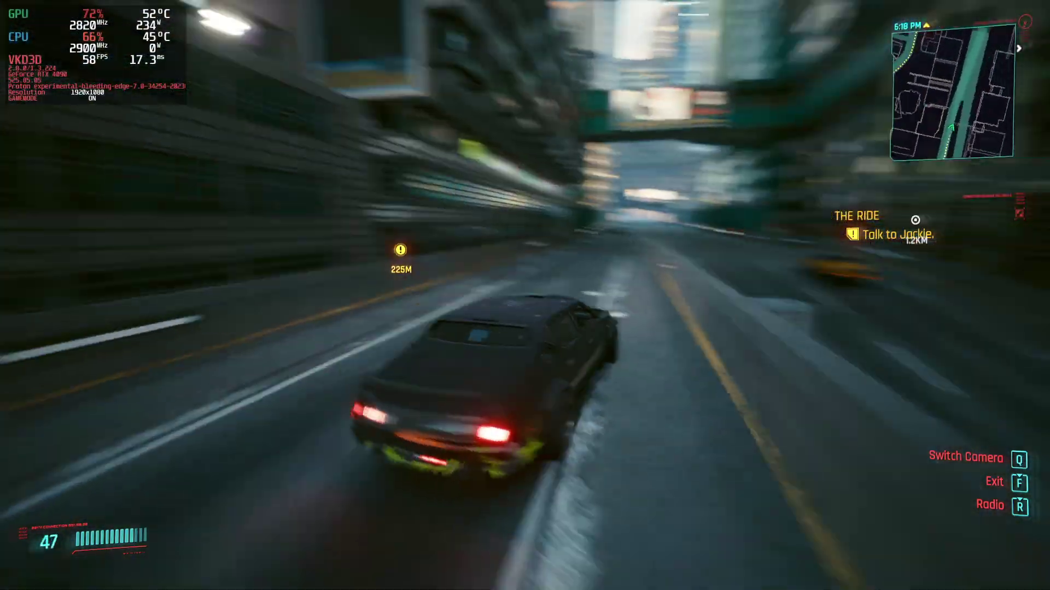
key(w)
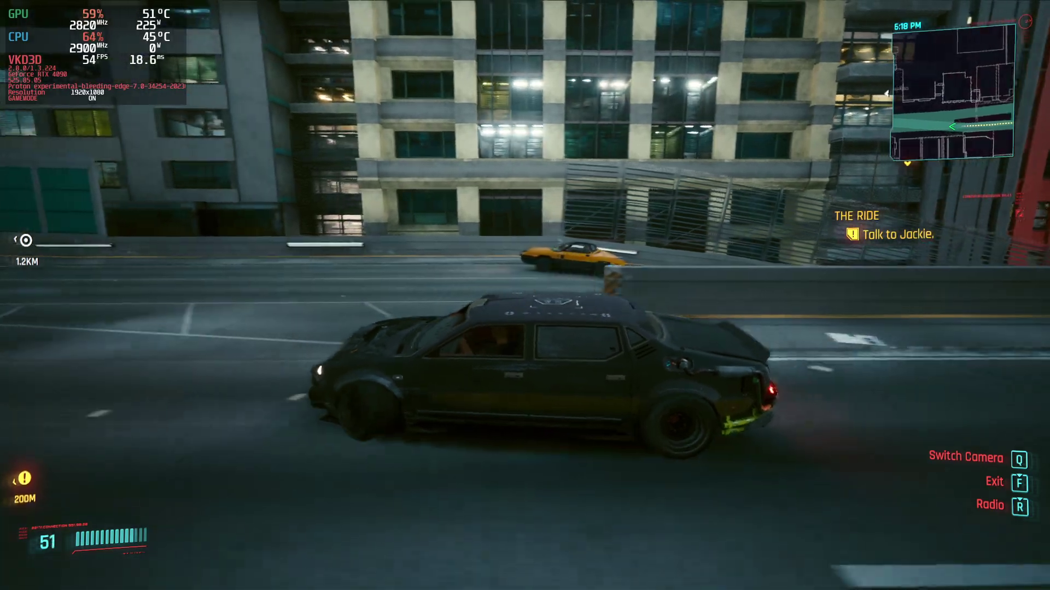
key(w)
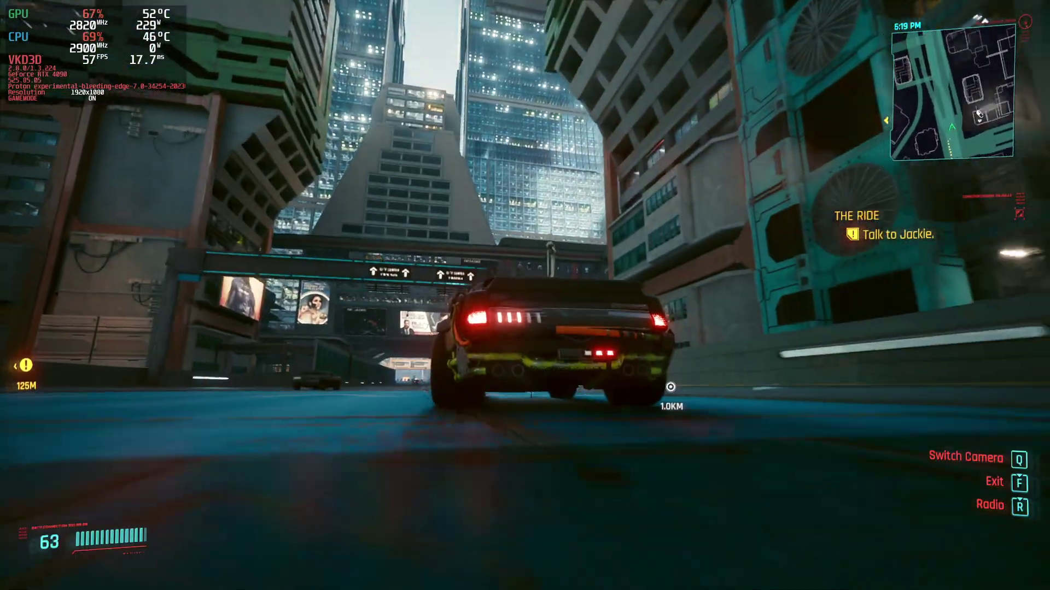
Drive through the underpass toward the bridge to examine the modded windows on the surrounding towers.
key(d)
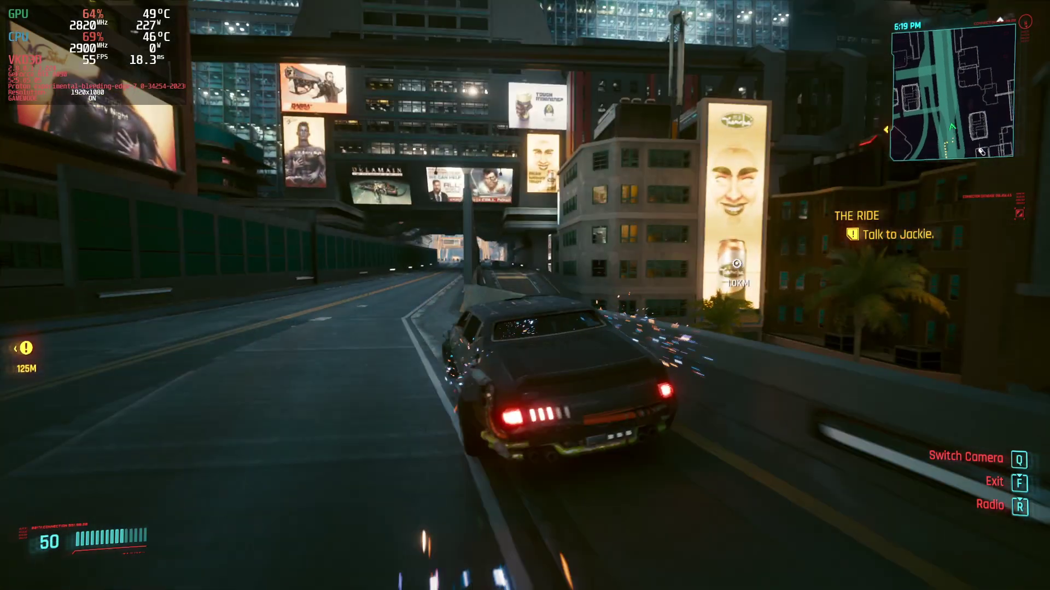
key(w)
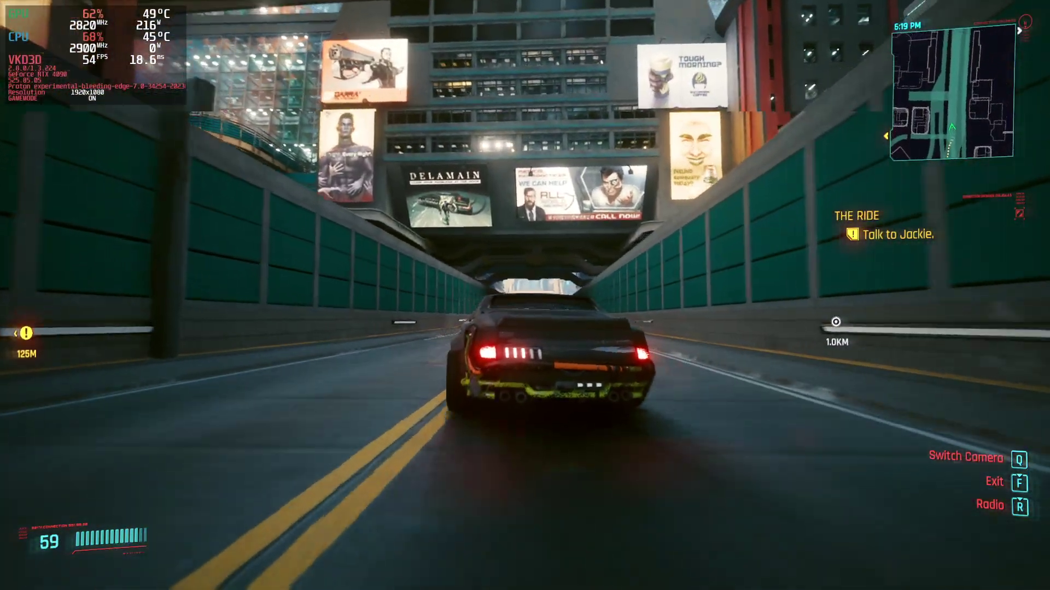
key(w)
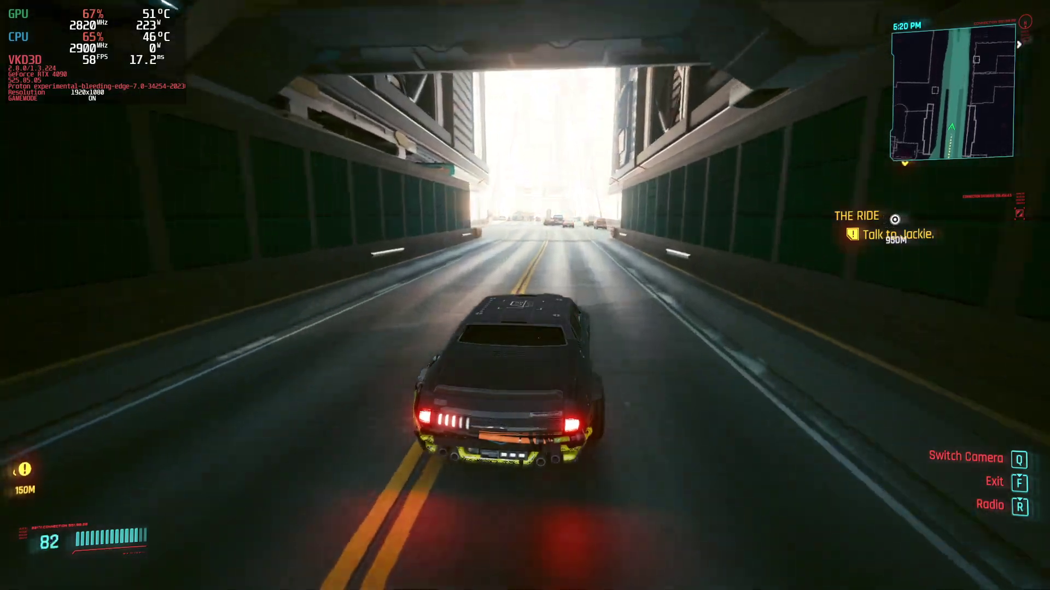
key(a)
key(w)
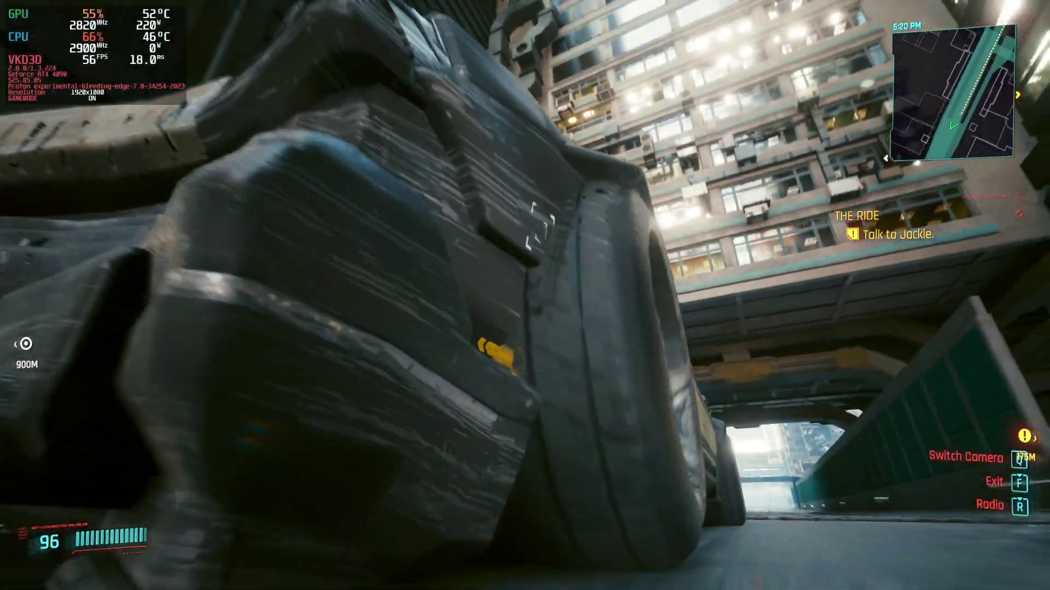
key(w)
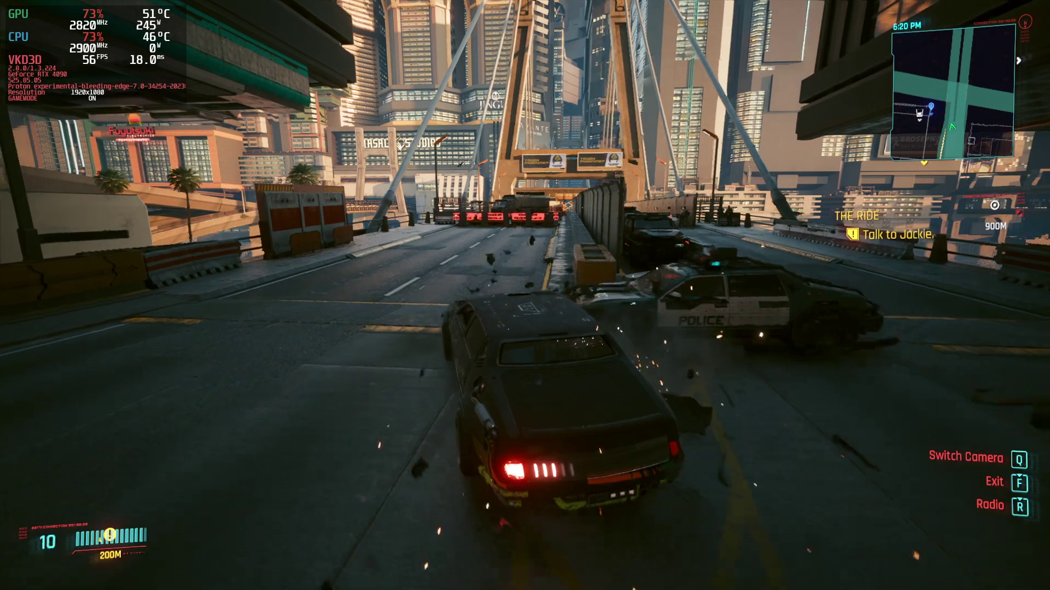
key(w)
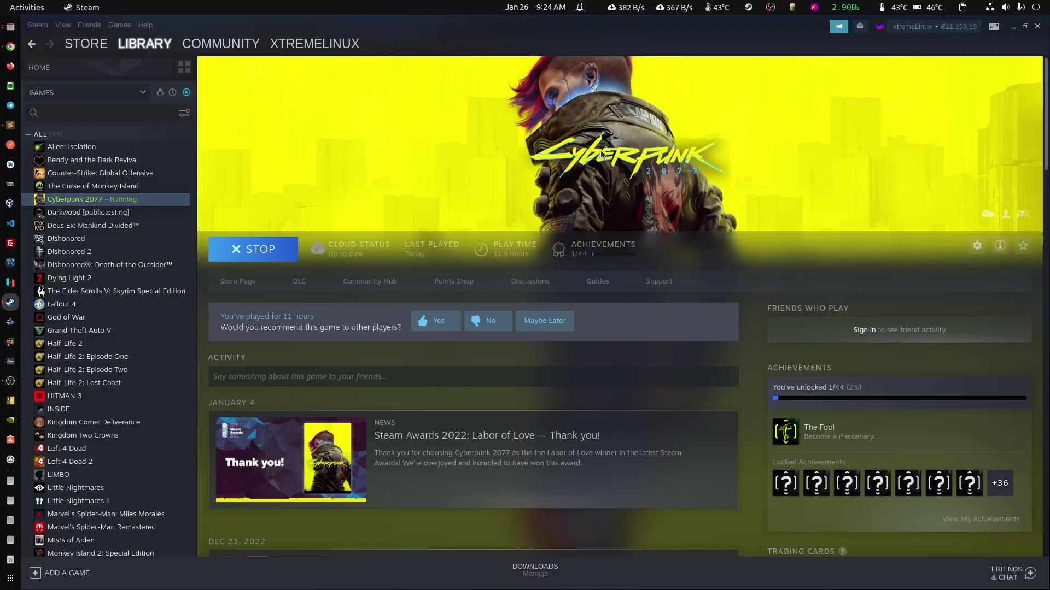
Stop the running Cyberpunk 2077 in Steam and return to the Better Windows mod page in Chrome.
click(253, 249)
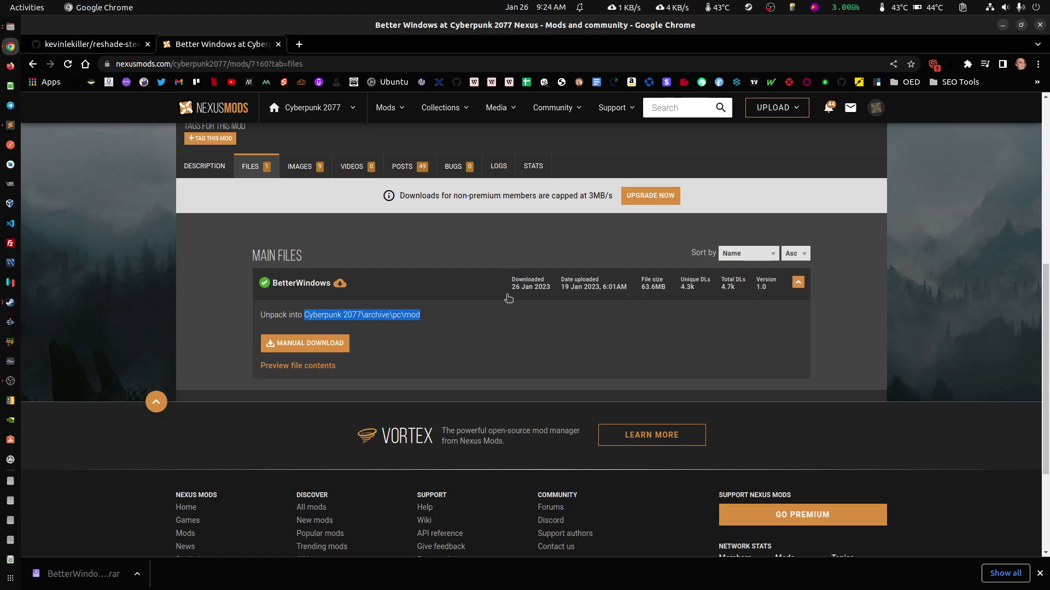
key(alt+Tab)
click(414, 310)
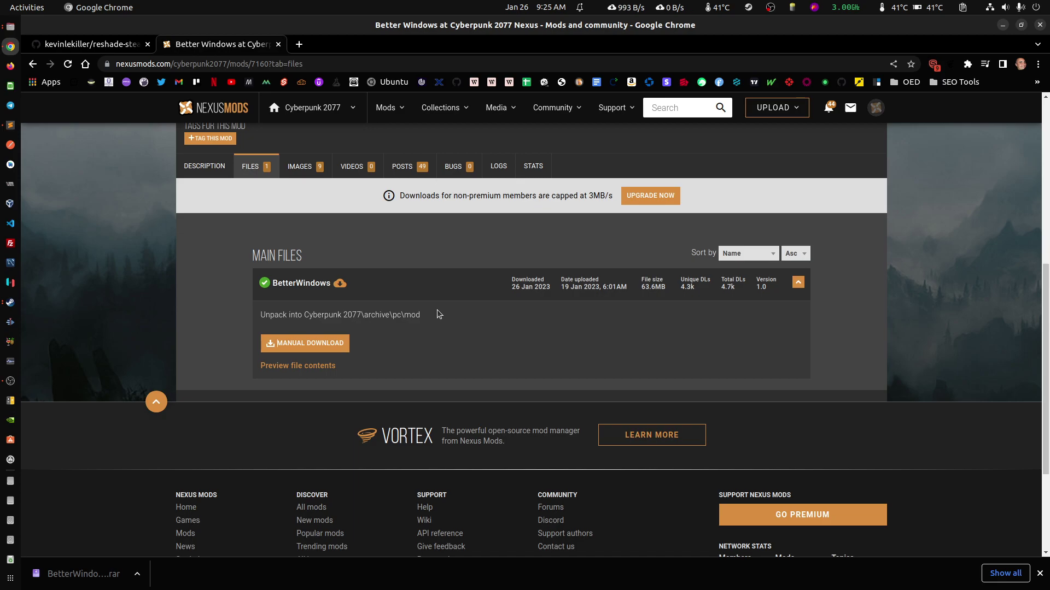
scroll(441, 318, up, 2)
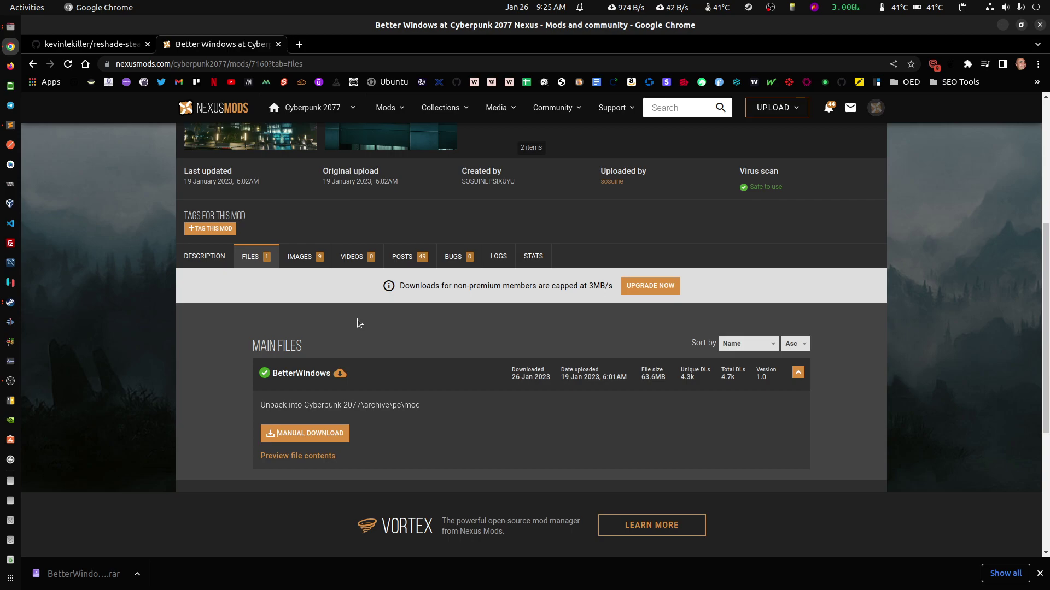
Show the reshade-steam-proton GitHub repository and read the README instructions for downloading and executing the script.
click(111, 47)
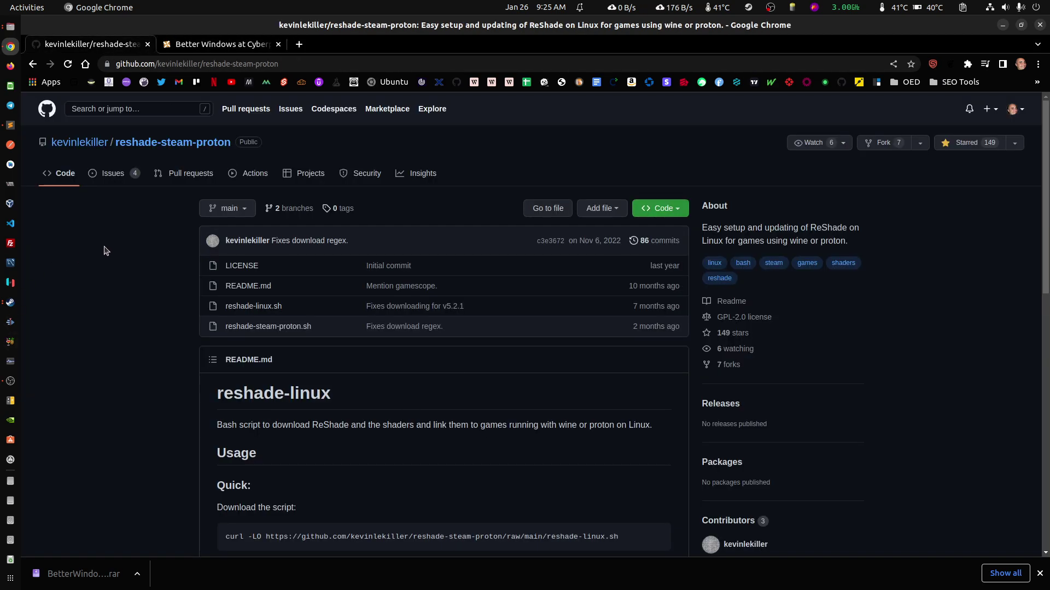
mouse_move(70, 143)
scroll(159, 294, down, 4)
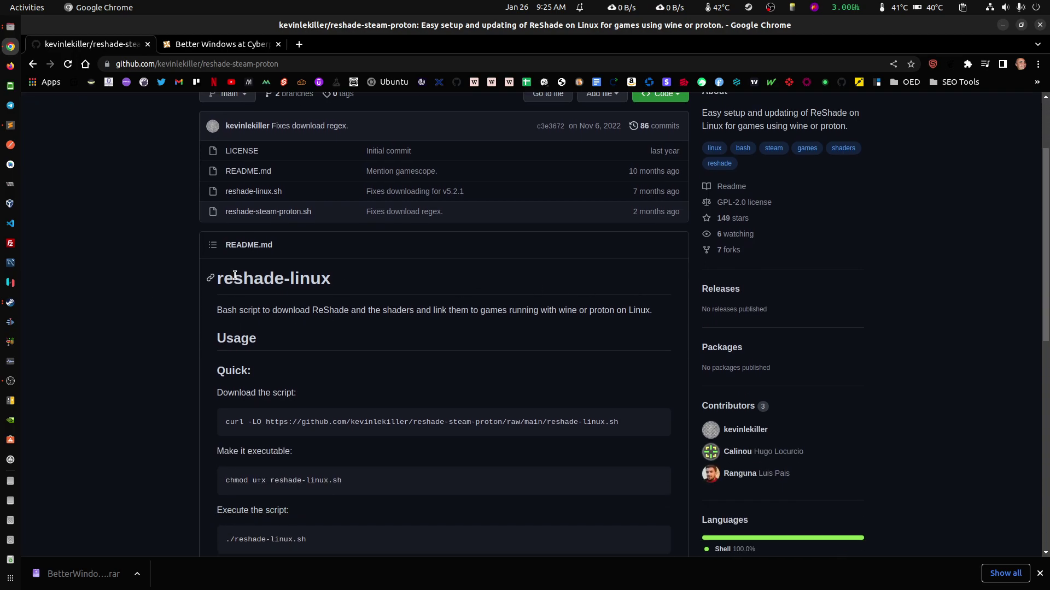
scroll(265, 391, up, 3)
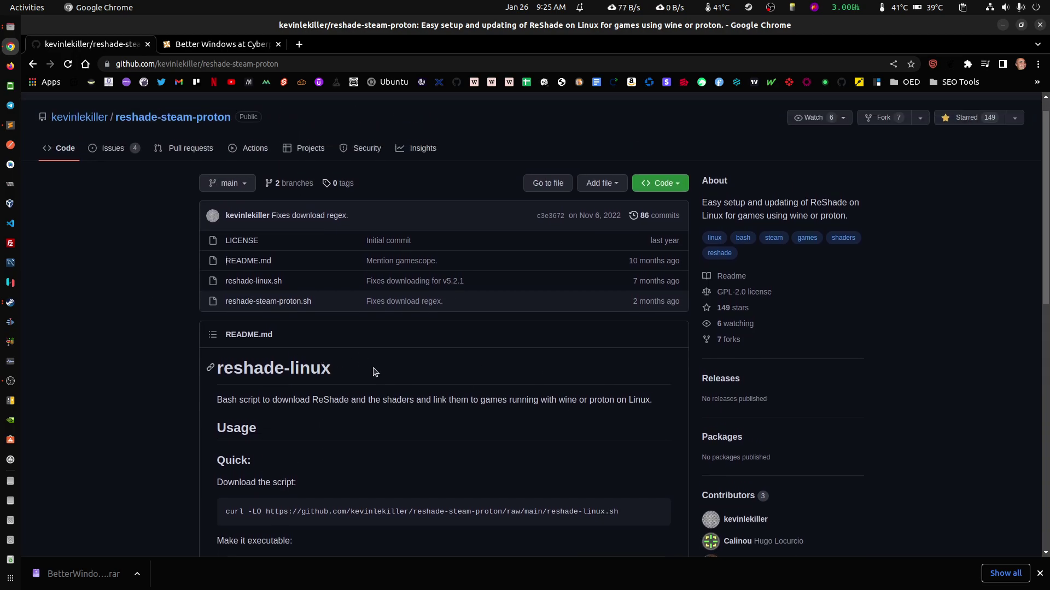
scroll(311, 386, down, 7)
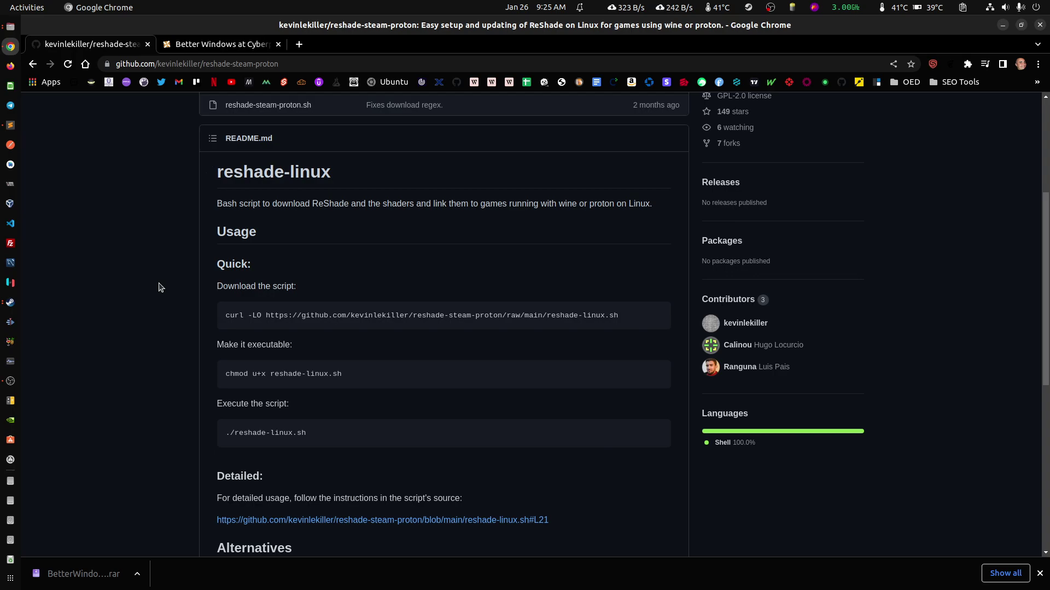
Open a terminal and run ./reshade-linux.sh from the home folder.
key(ctrl+alt+t)
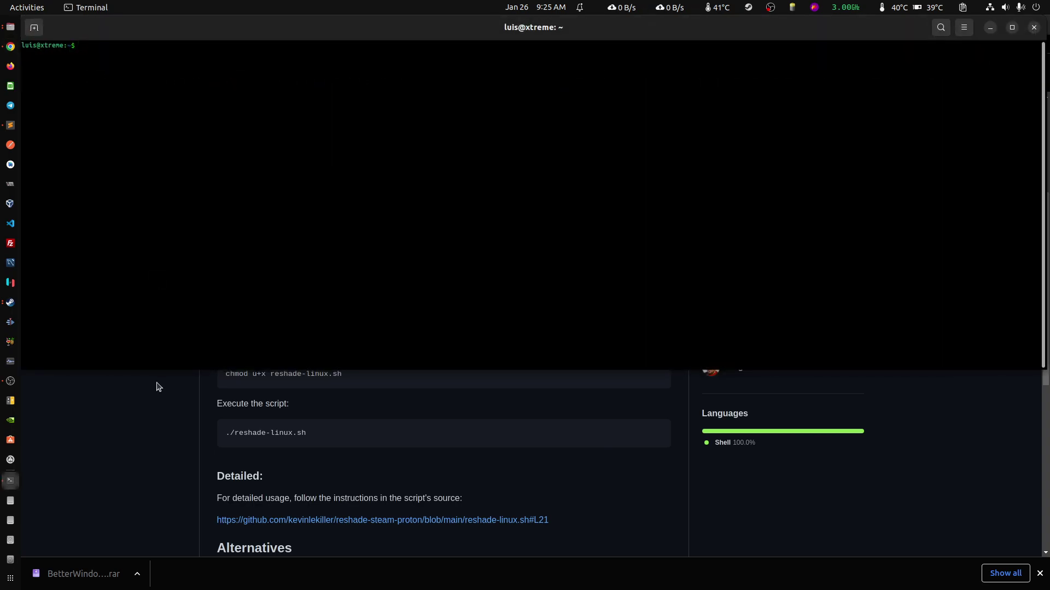
drag(263, 28, 353, 176)
text(./)
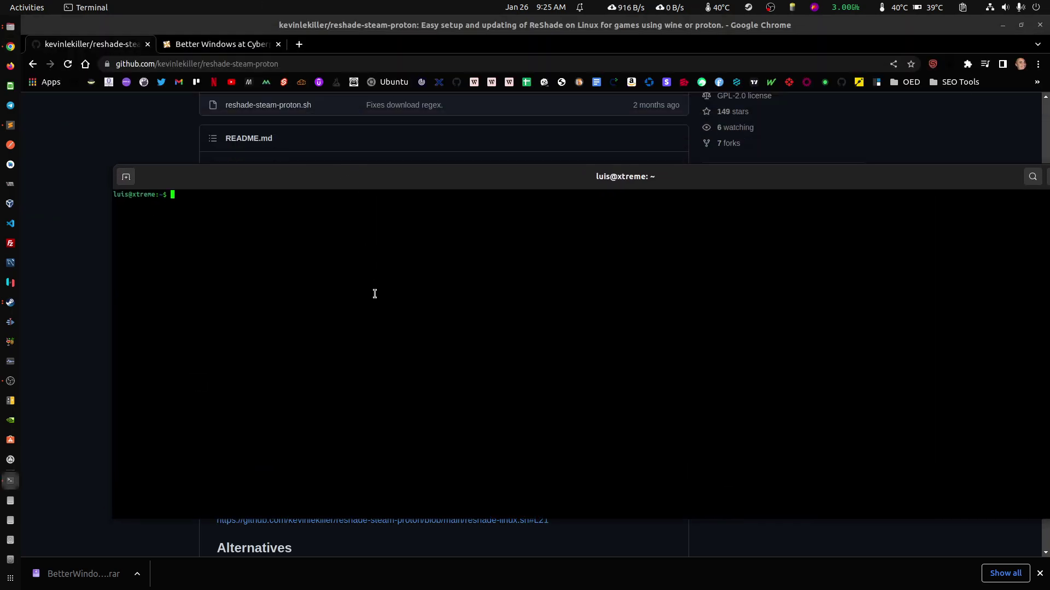
text(reshade-linux.sh)
key(Return)
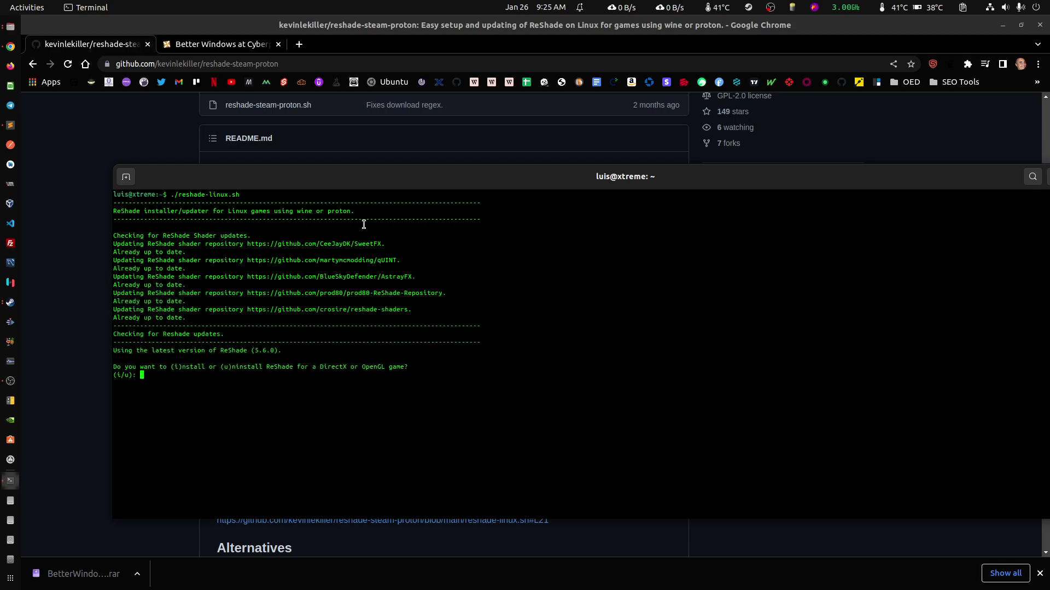
Answer i to have the script install ReShade for a DirectX or OpenGL game.
drag(424, 177, 453, 165)
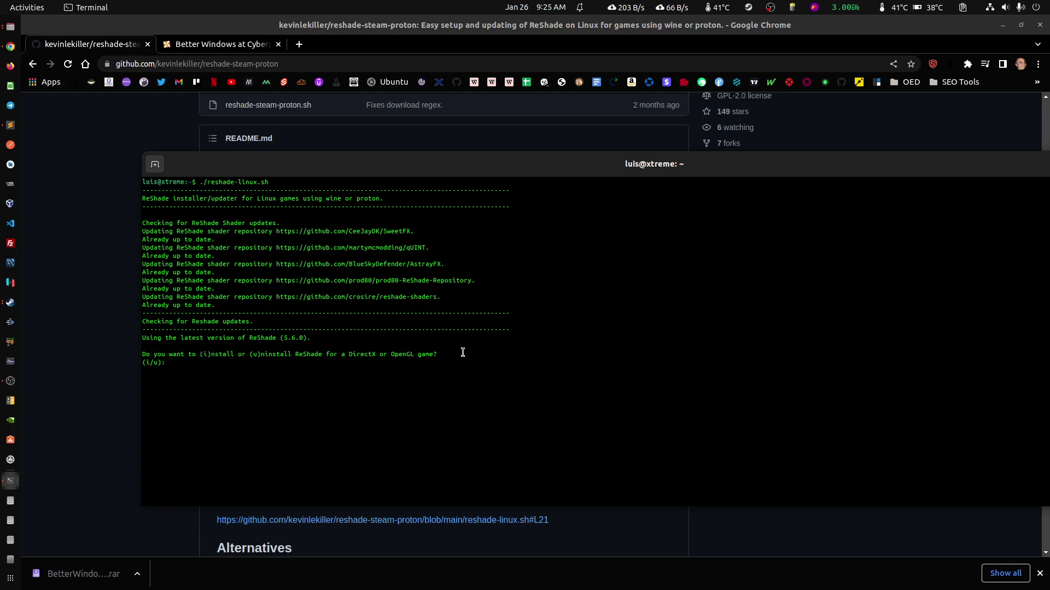
text(i)
key(Return)
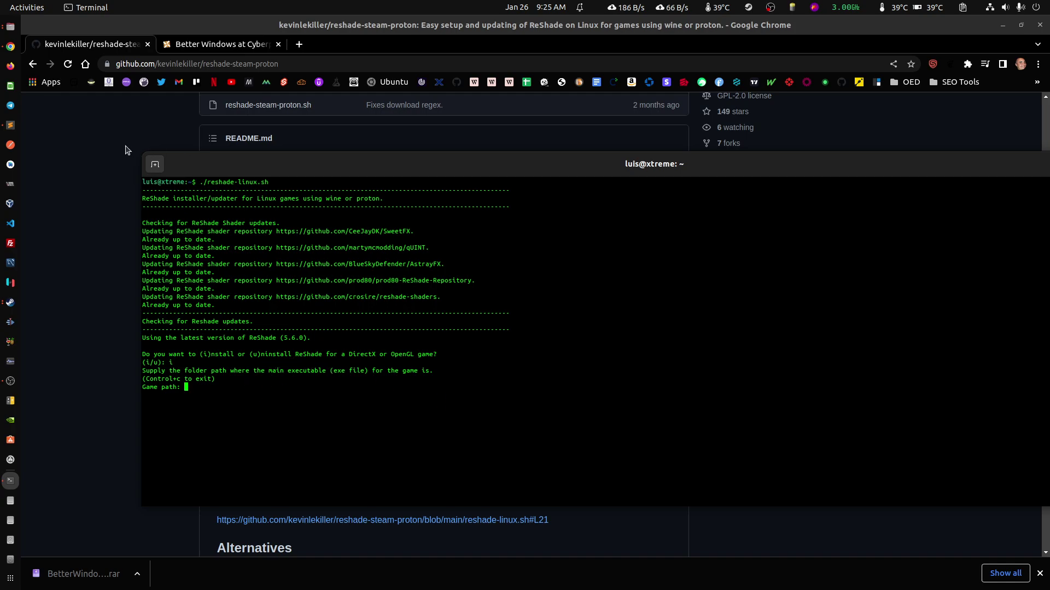
Switch to Steam and browse Cyberpunk 2077's local files from its properties.
click(10, 304)
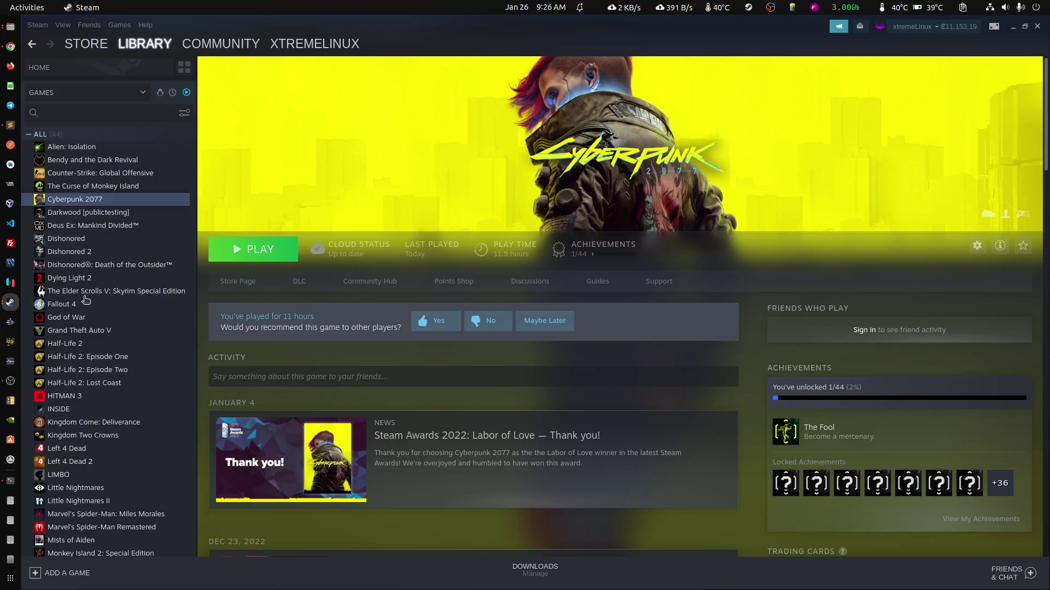
right_click(145, 206)
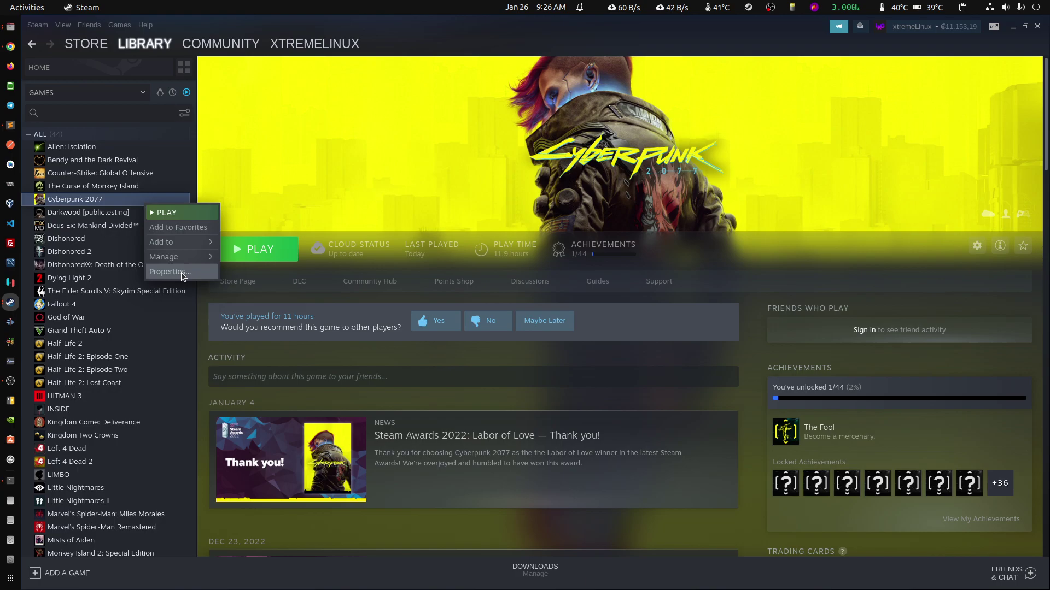
click(184, 266)
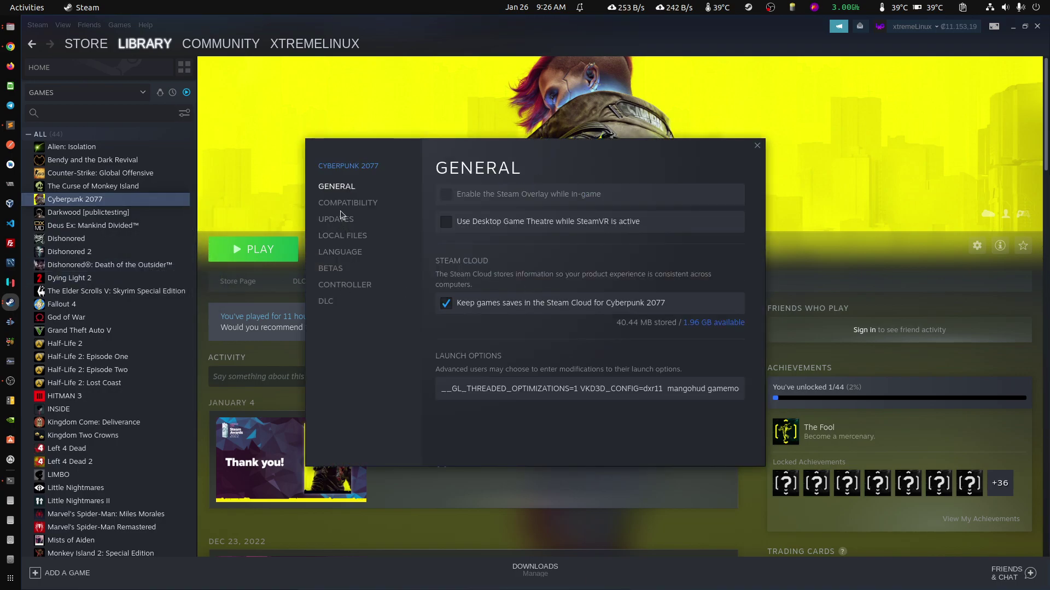
click(344, 235)
click(693, 197)
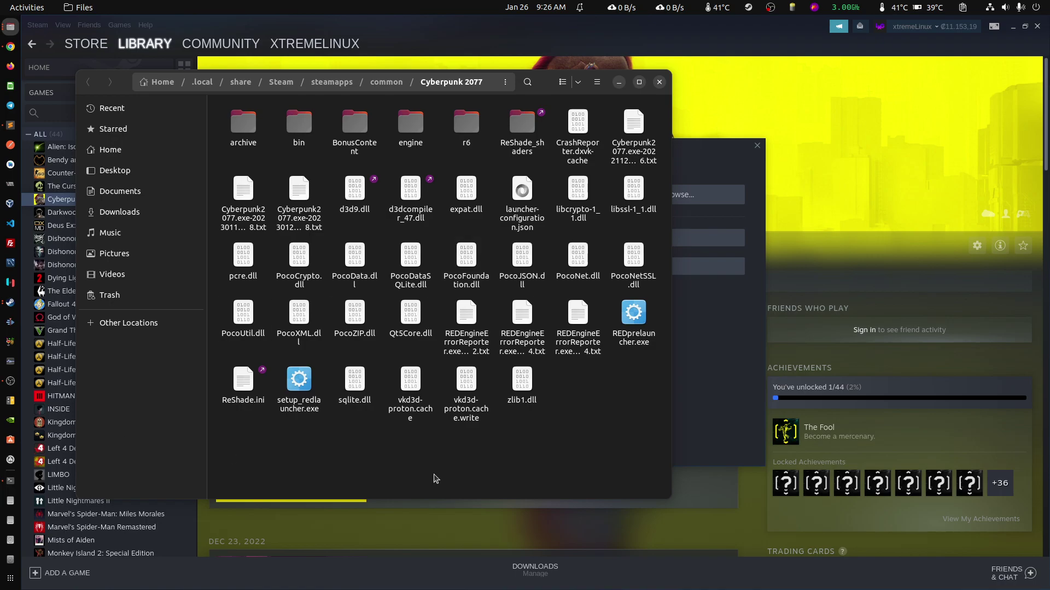
Check the REDprelauncher.exe and setup_redlauncher.exe files in the game's root folder.
click(633, 313)
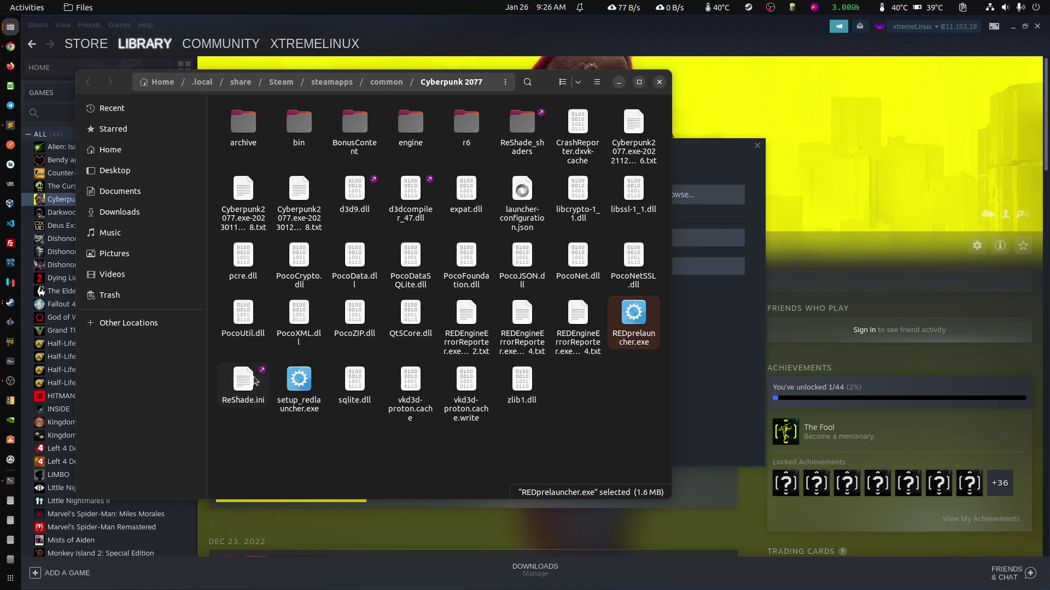
click(299, 381)
click(635, 315)
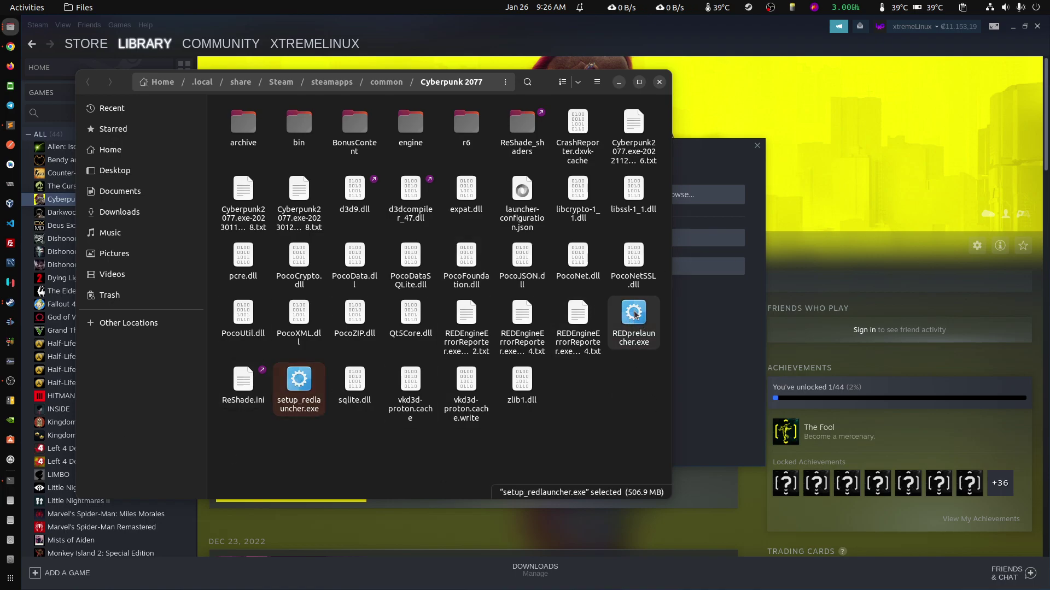
click(596, 440)
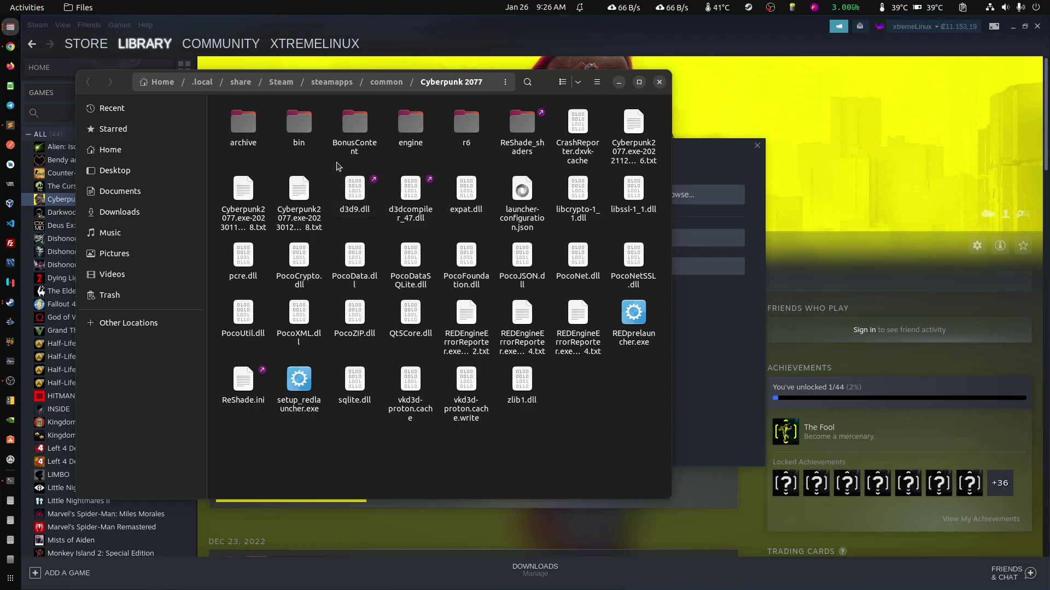
Open the game's bin/x64 folder, select Cyberpunk2077.exe and copy the full path of that folder.
click(301, 118)
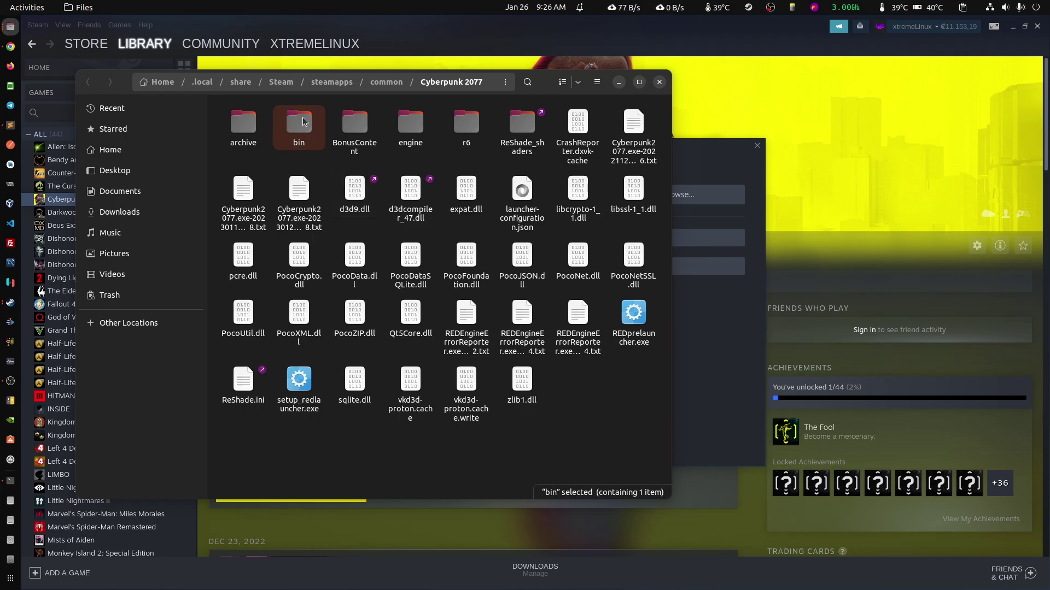
double_click(304, 120)
double_click(248, 126)
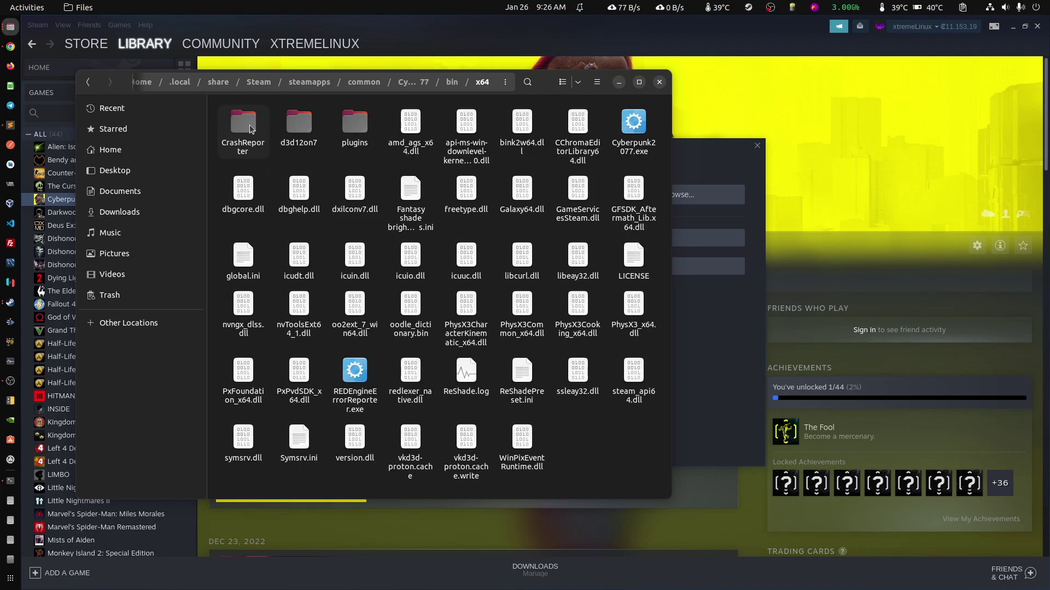
click(633, 123)
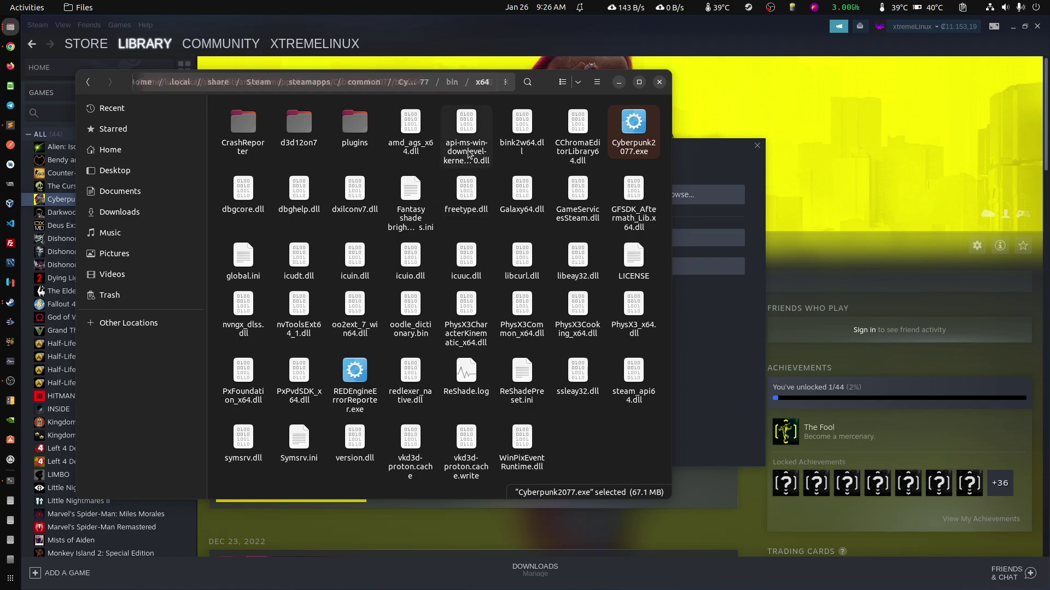
key(ctrl+l)
key(ctrl+c)
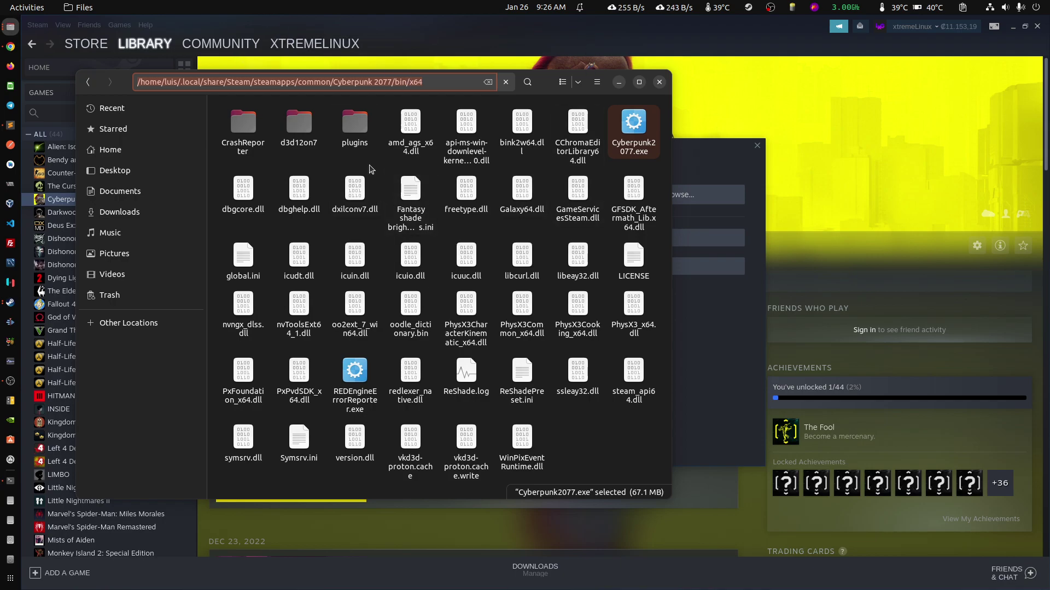
Return to the terminal and submit the copied Cyberpunk 2077/bin/x64 folder path as the game path.
click(11, 480)
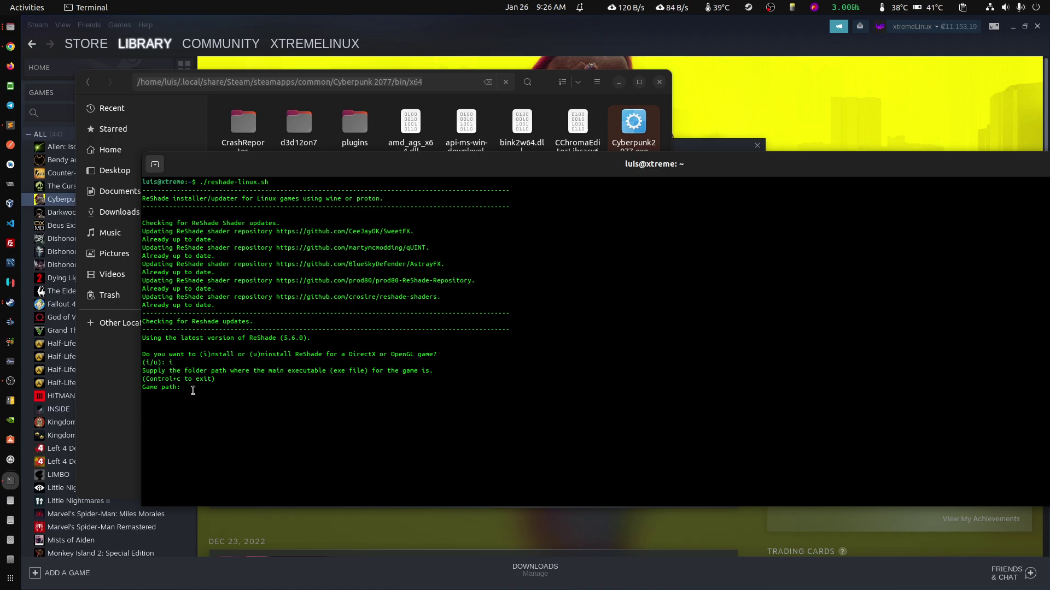
right_click(531, 351)
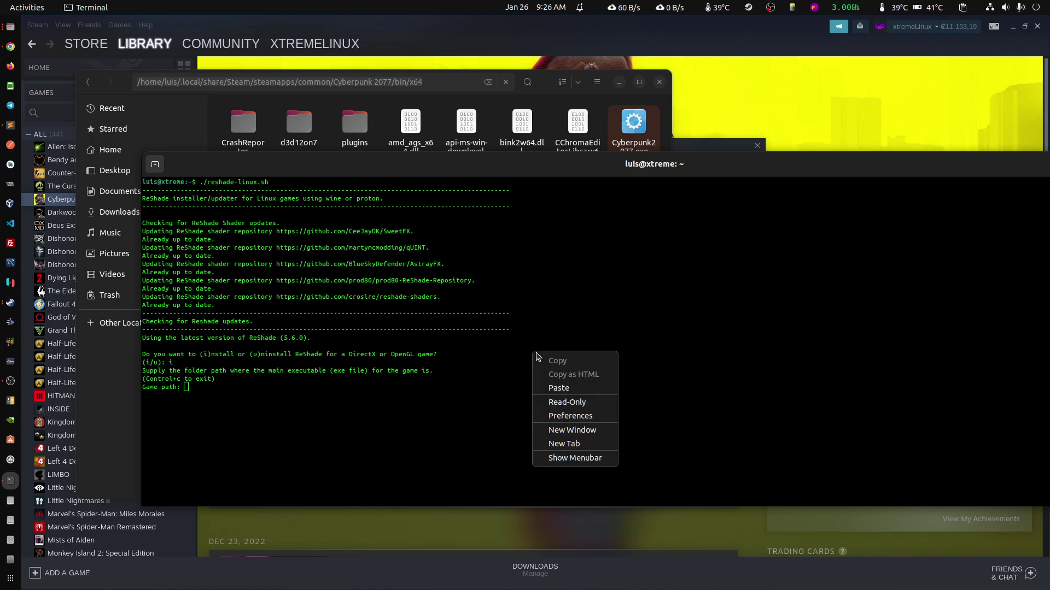
click(558, 388)
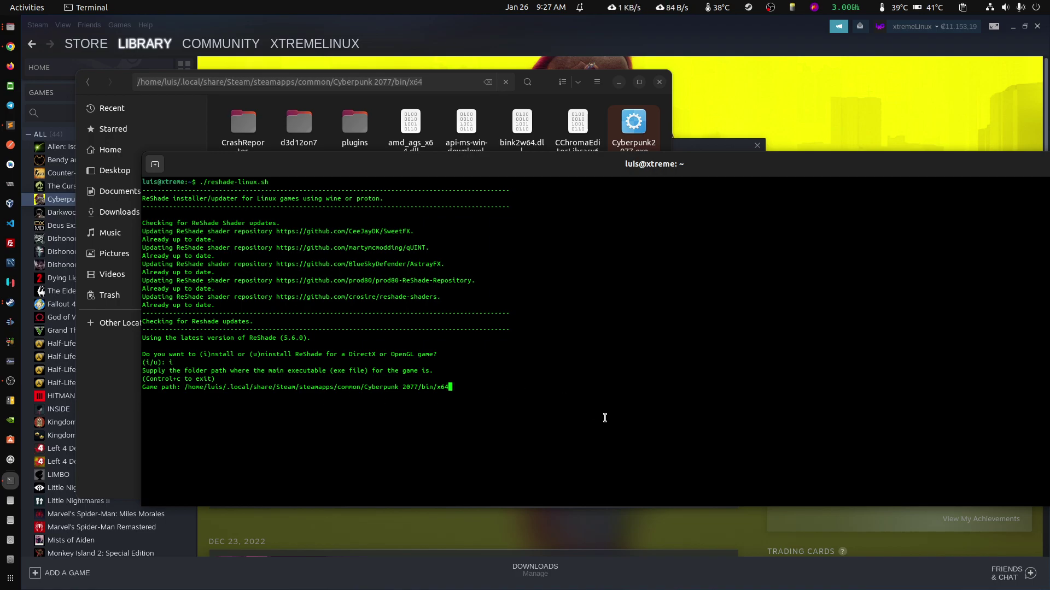
key(BackSpace)
key(Return)
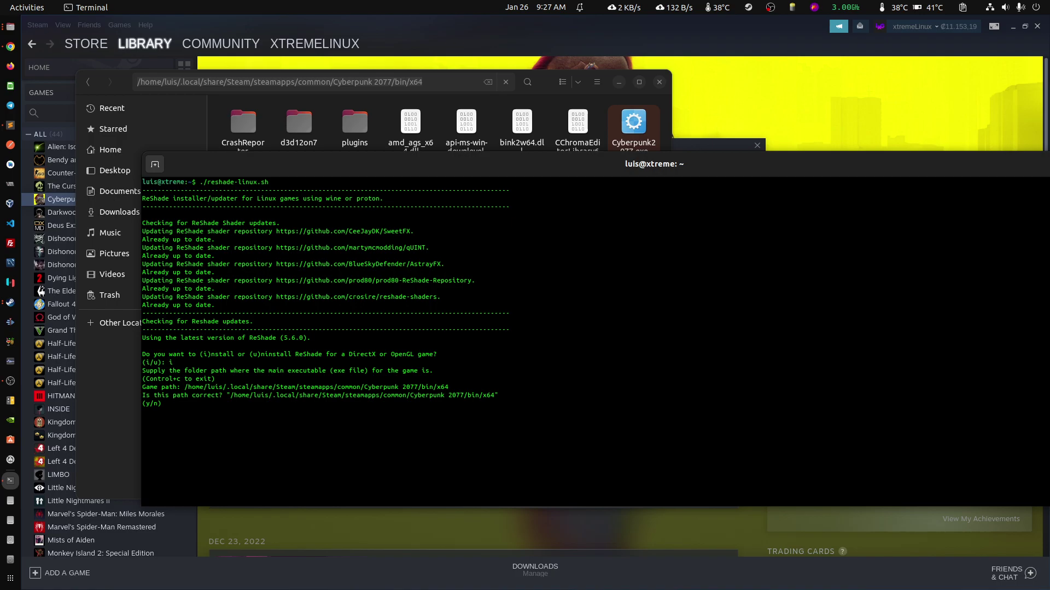
Confirm the game path with y and accept automatic detection of the DLL files for ReShade with y.
text(y)
key(Return)
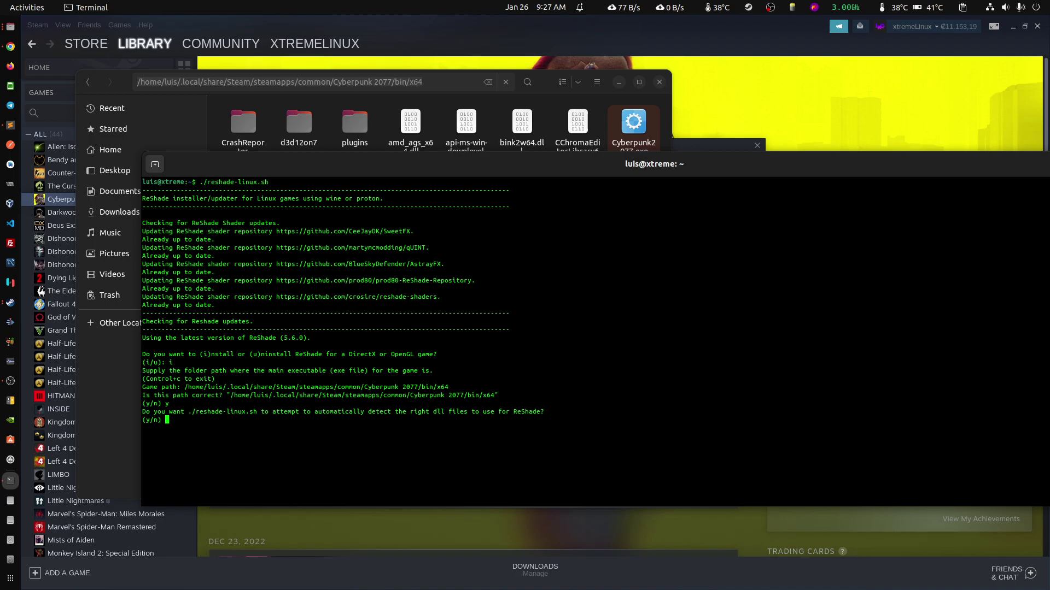
key(Return)
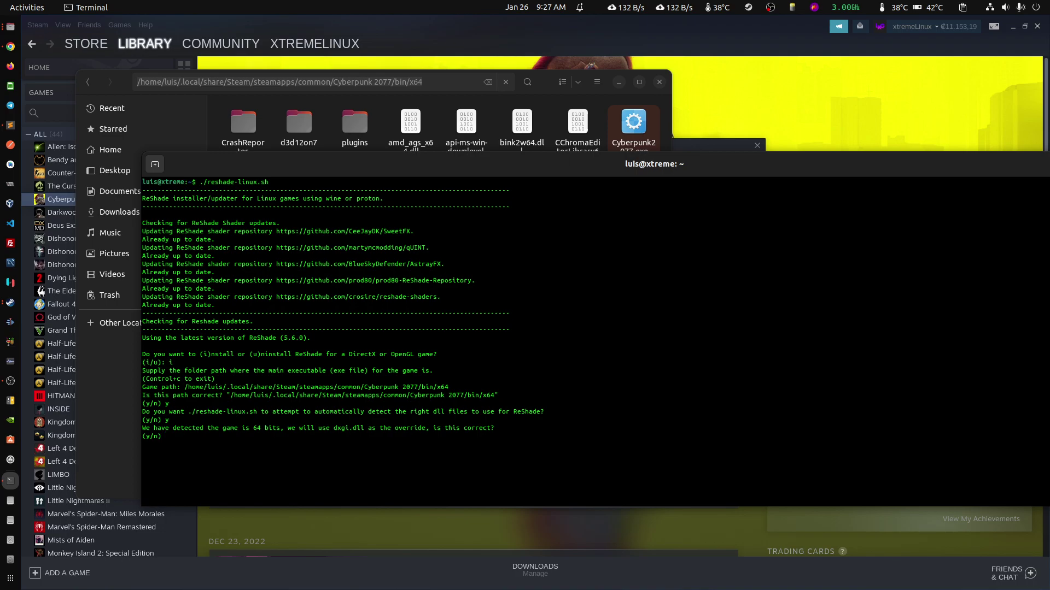
Accept dxgi.dll as the ReShade override with y and copy the WINEDLLOVERRIDES="d3dcompiler_47=n;dxgi=n,b" variable from the terminal output.
key(Return)
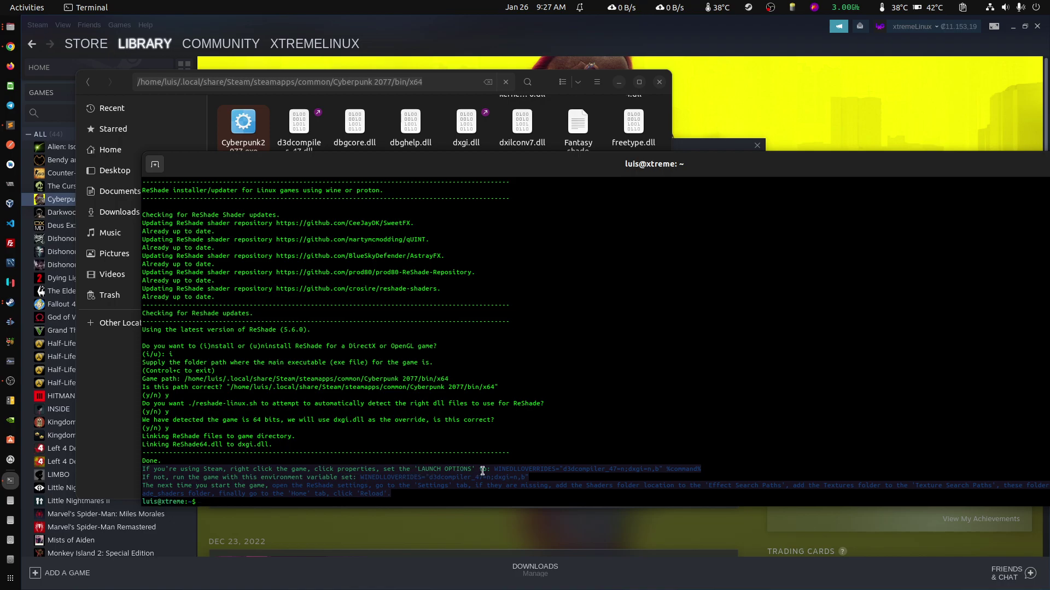
drag(496, 469, 663, 469)
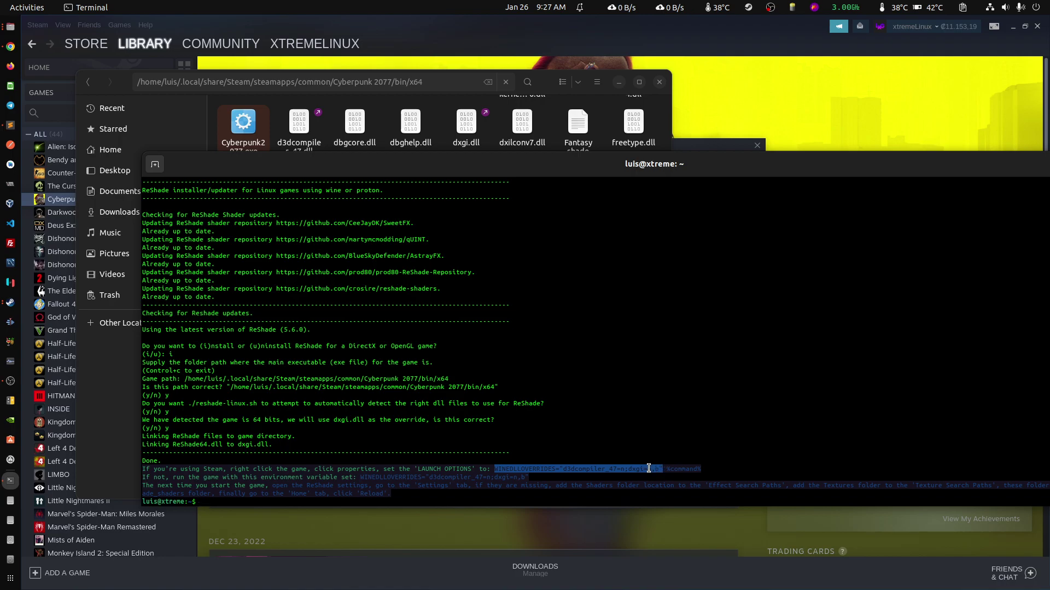
right_click(648, 468)
click(671, 477)
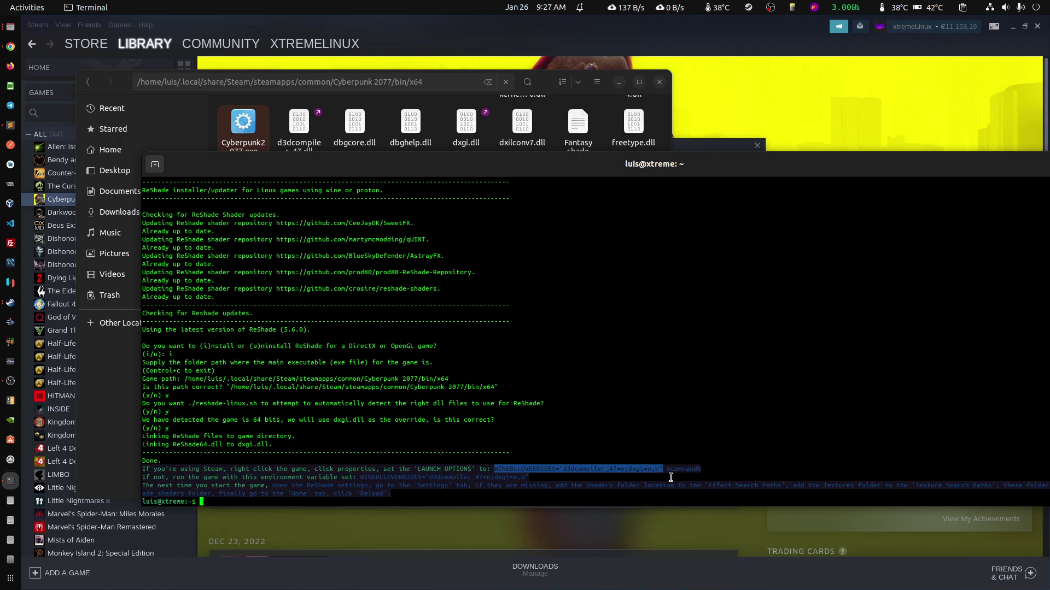
click(615, 463)
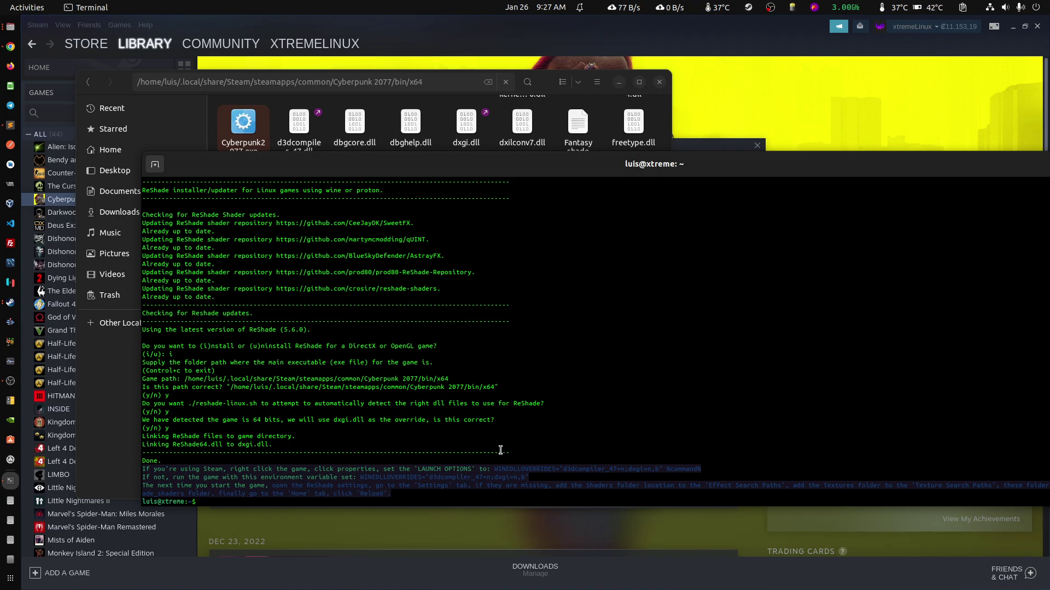
Switch to Steam and insert WINEDLLOVERRIDES="d3dcompiler_47=n;dxgi=n,b" at the start of Cyberpunk 2077's launch options, closing its properties.
click(766, 96)
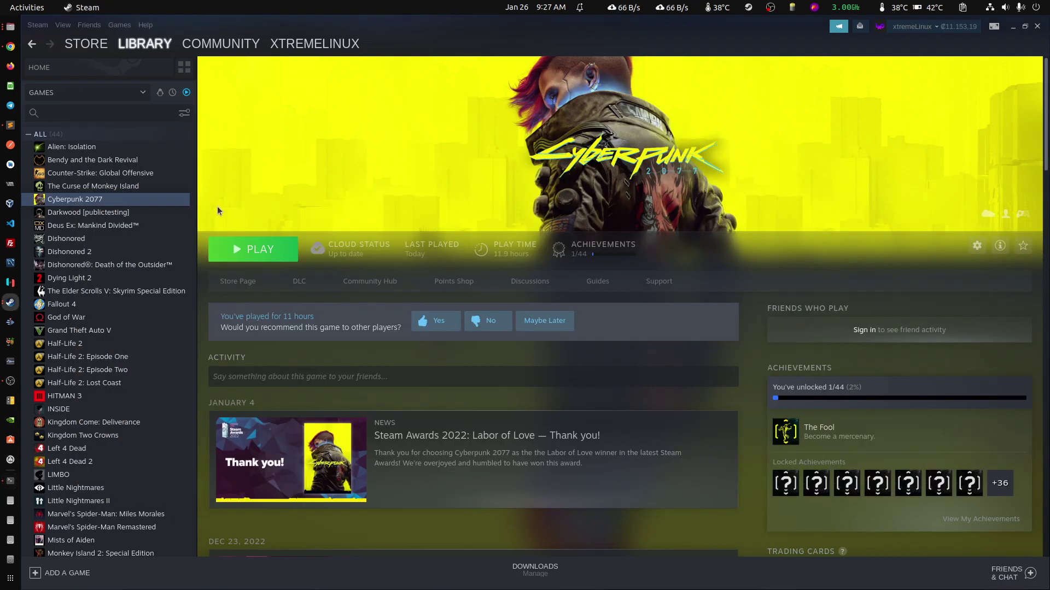
right_click(104, 202)
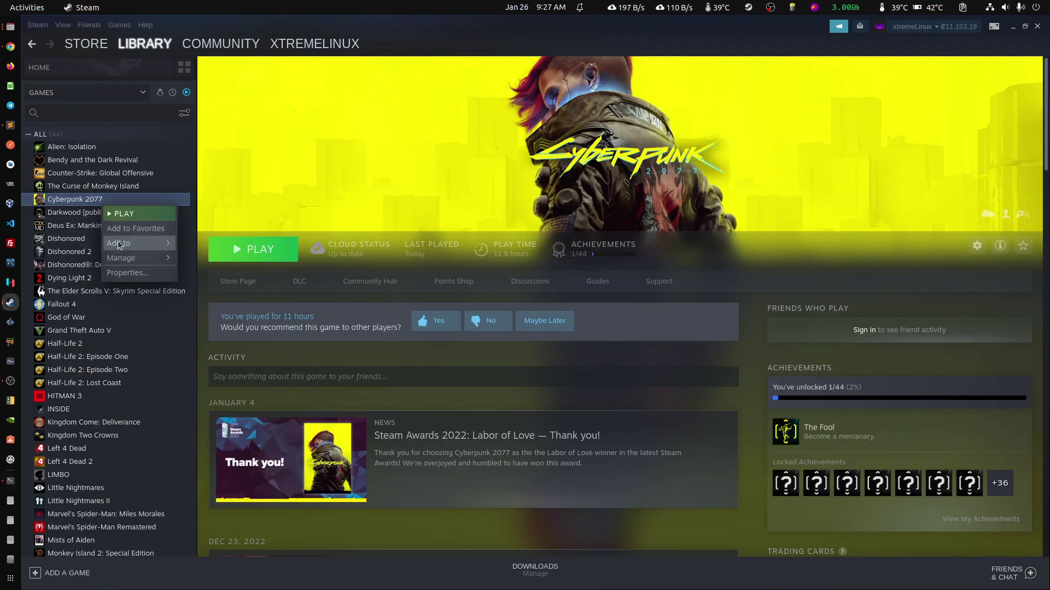
click(127, 273)
mouse_move(806, 477)
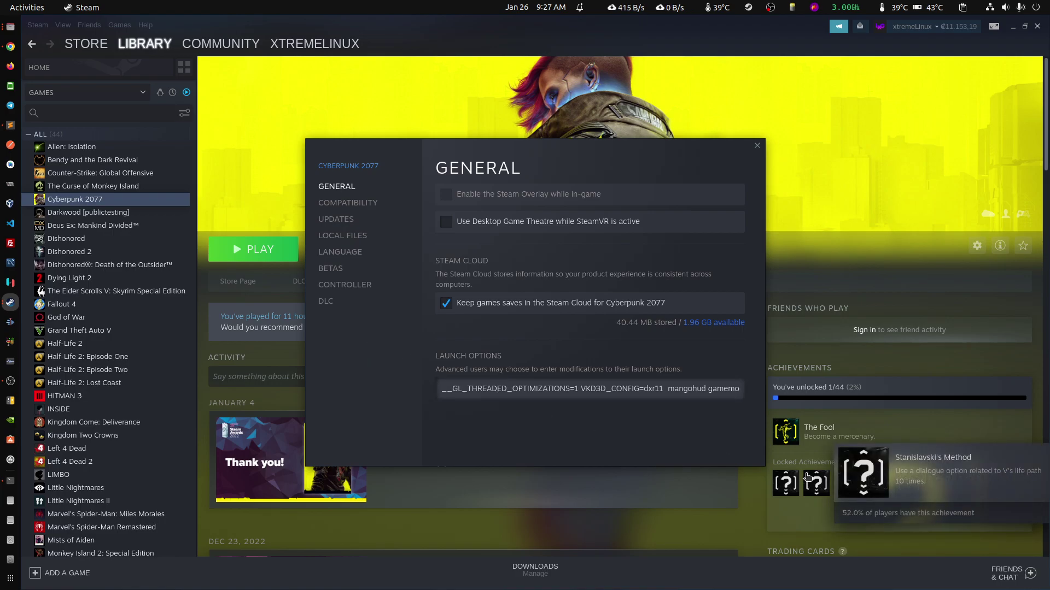
key(ctrl+v)
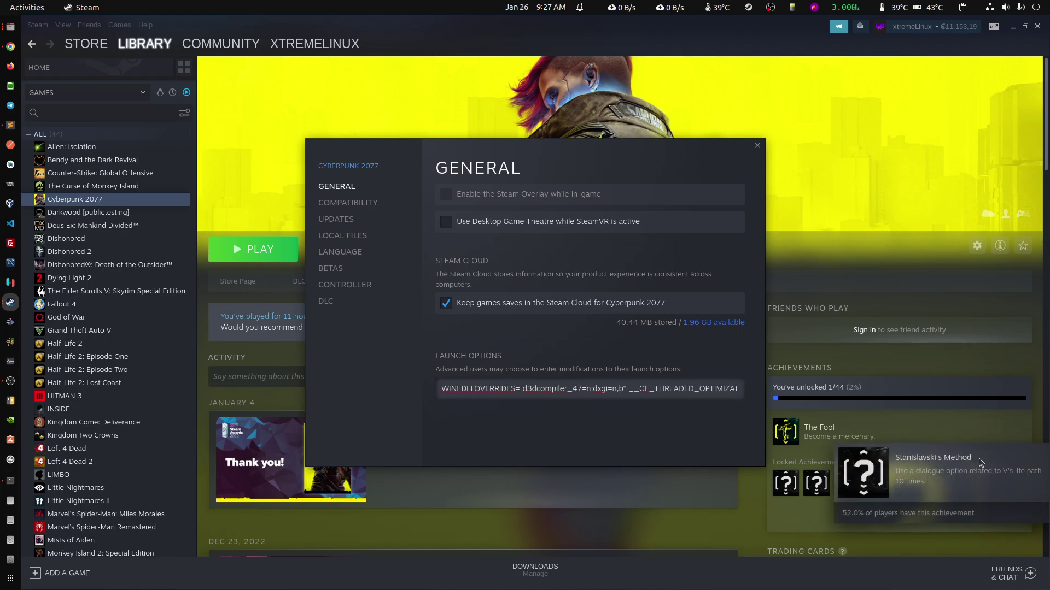
click(757, 146)
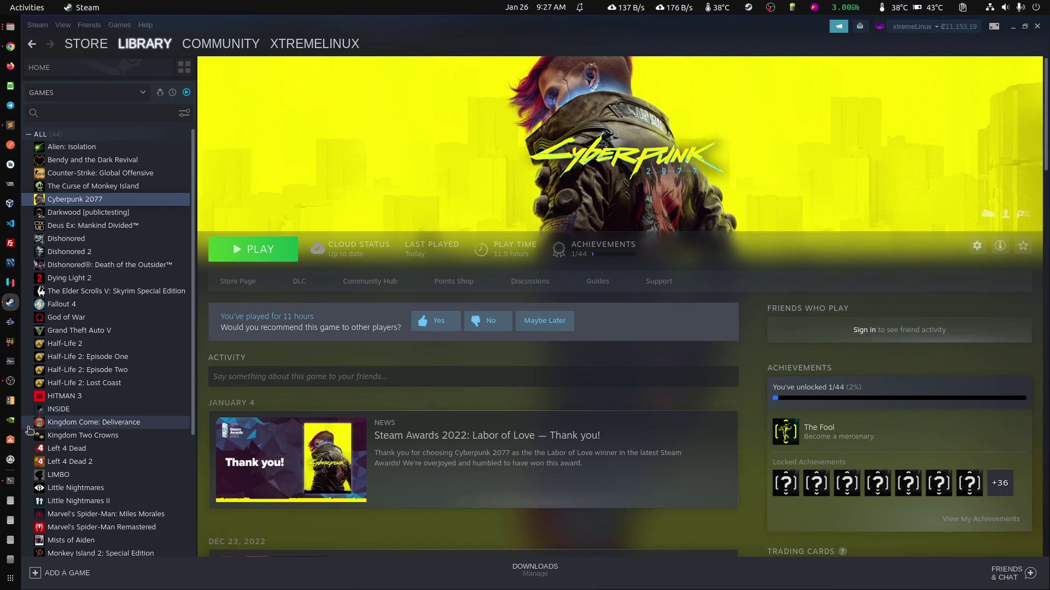
Revisit the ReShade instructions in the terminal, then switch to the file manager and open the home directory's .local/share/reshade folder.
click(11, 483)
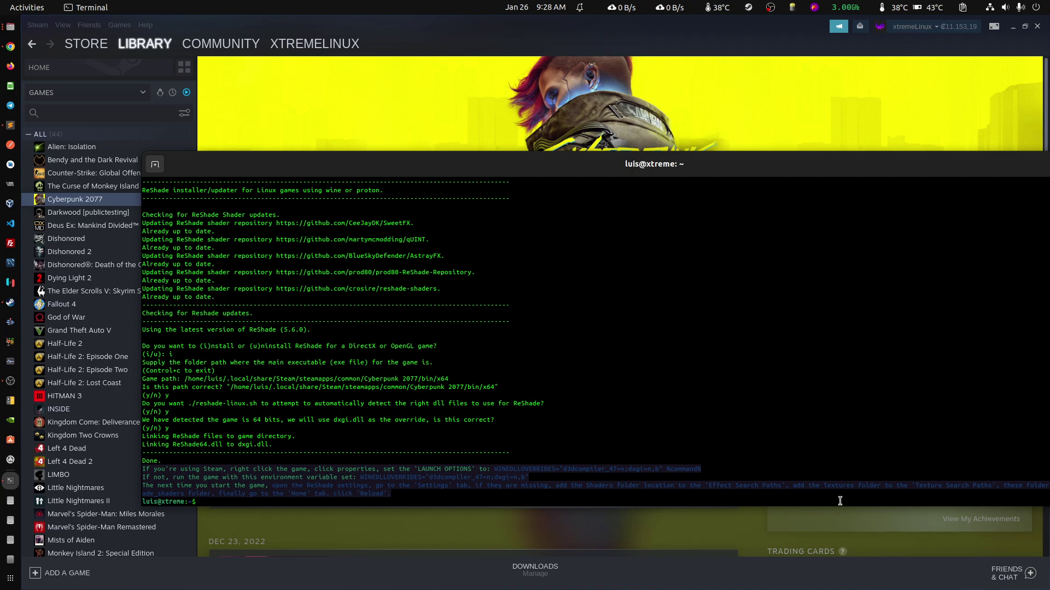
mouse_move(769, 172)
mouse_down()
mouse_move(648, 141)
mouse_move(653, 180)
mouse_move(749, 170)
mouse_up()
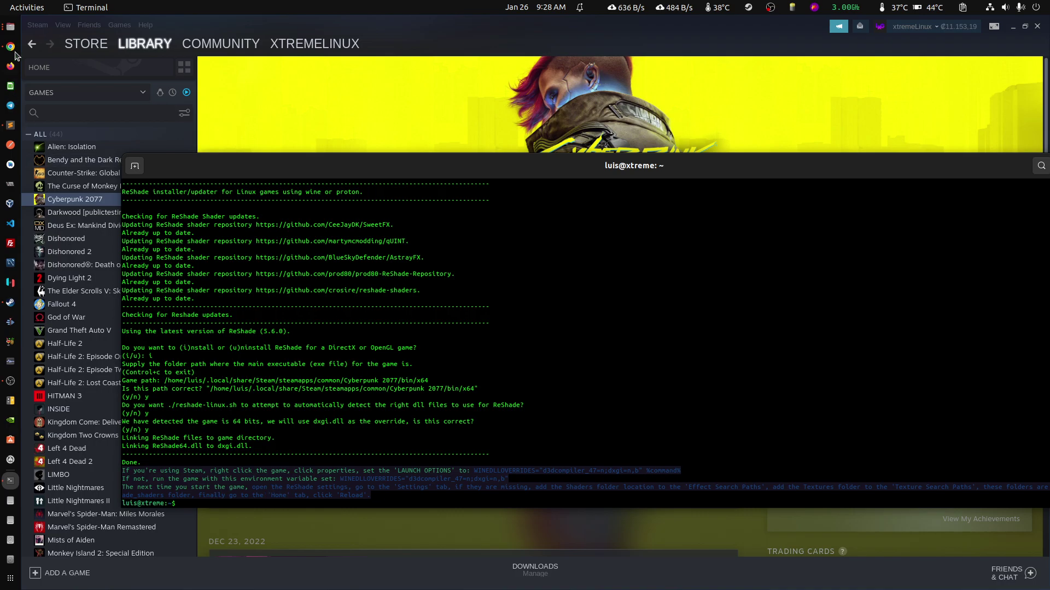
click(10, 26)
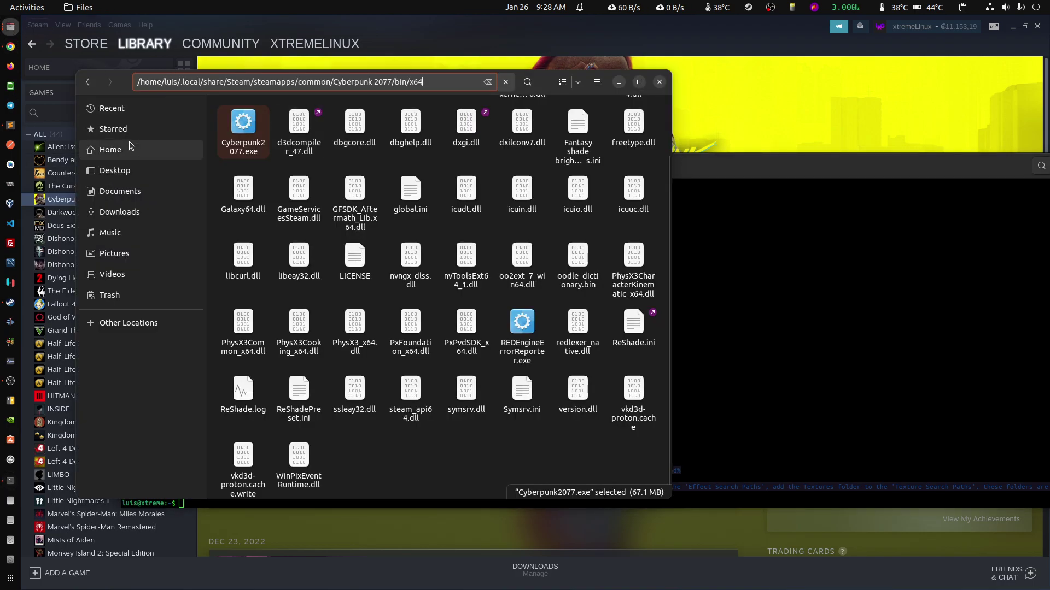
click(131, 159)
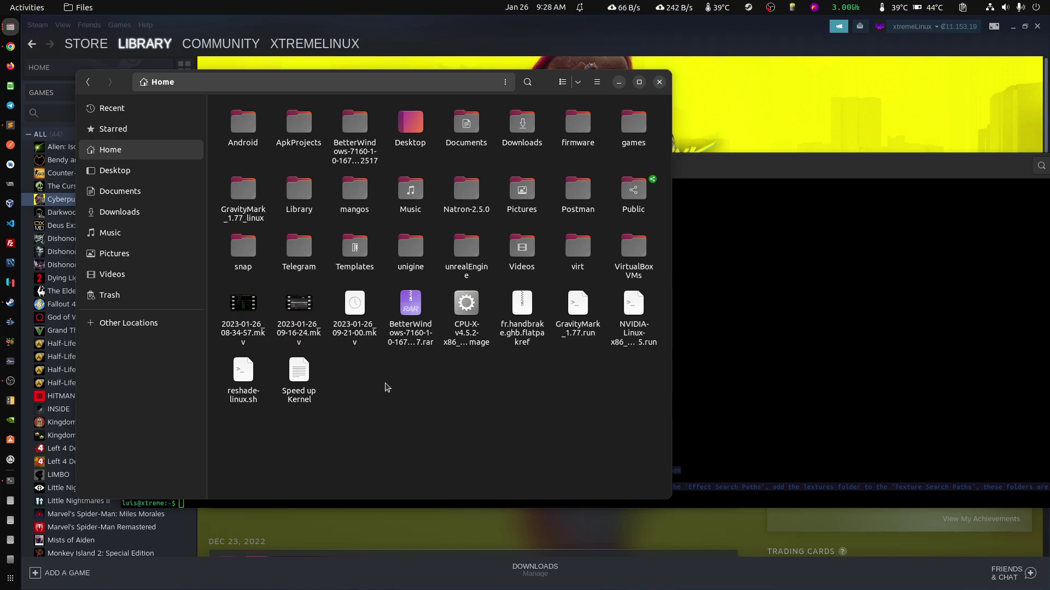
key(ctrl+l)
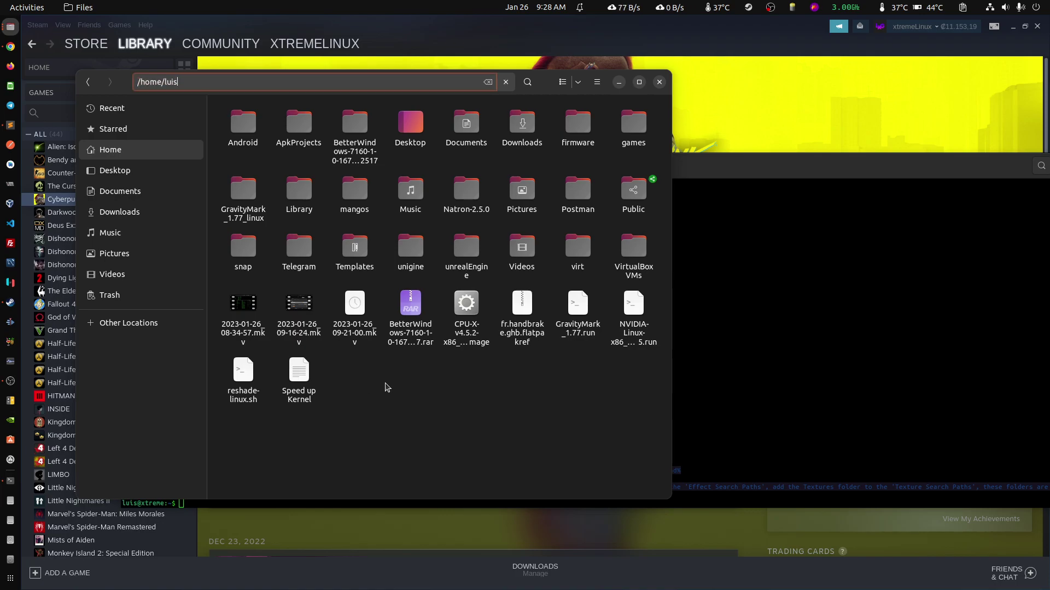
text(.local/)
key(Return)
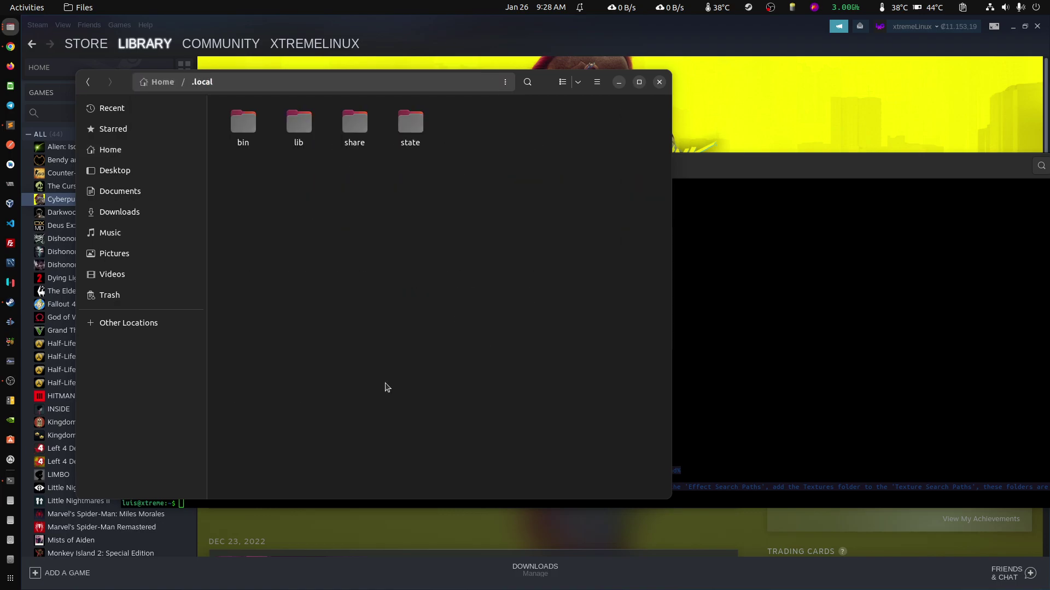
double_click(358, 126)
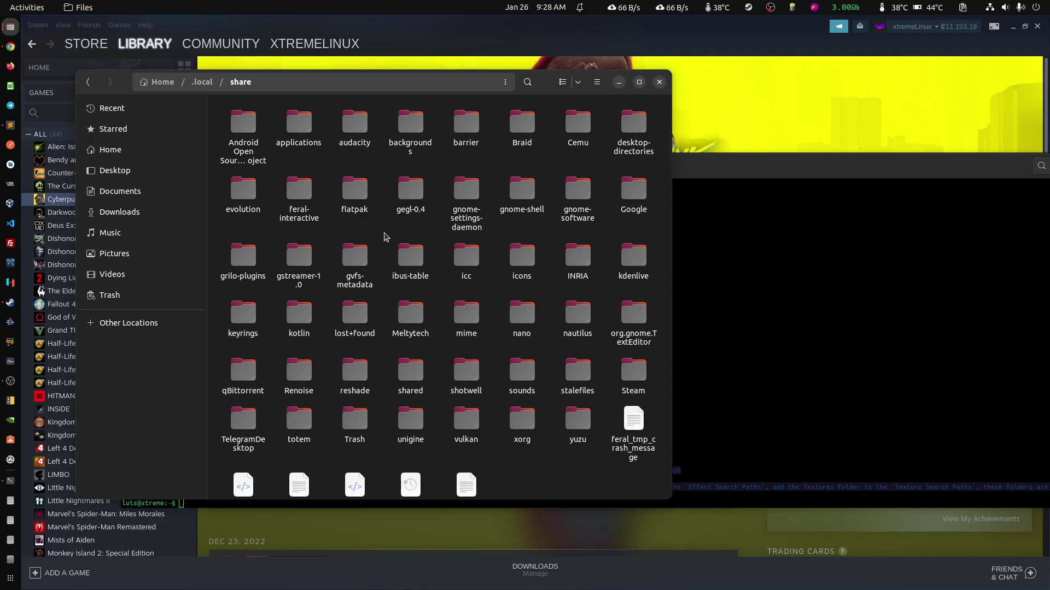
text(re)
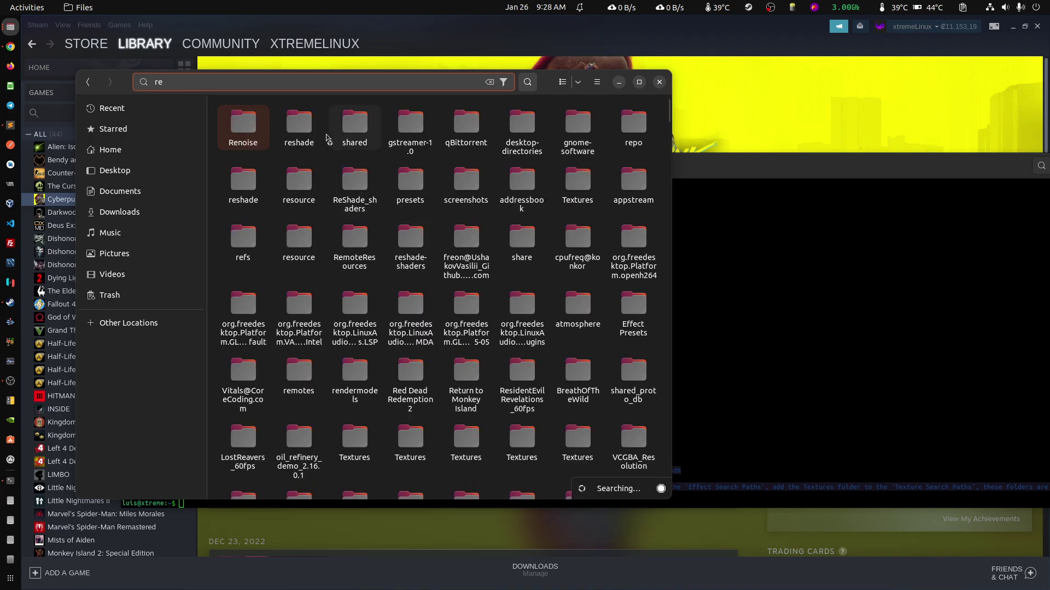
double_click(285, 118)
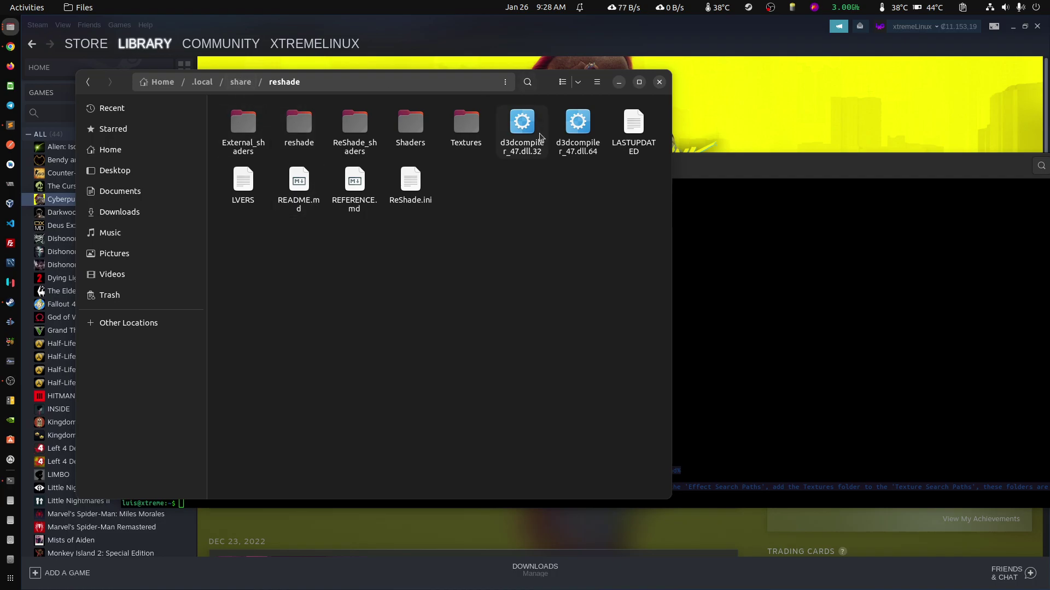
drag(122, 82, 142, 100)
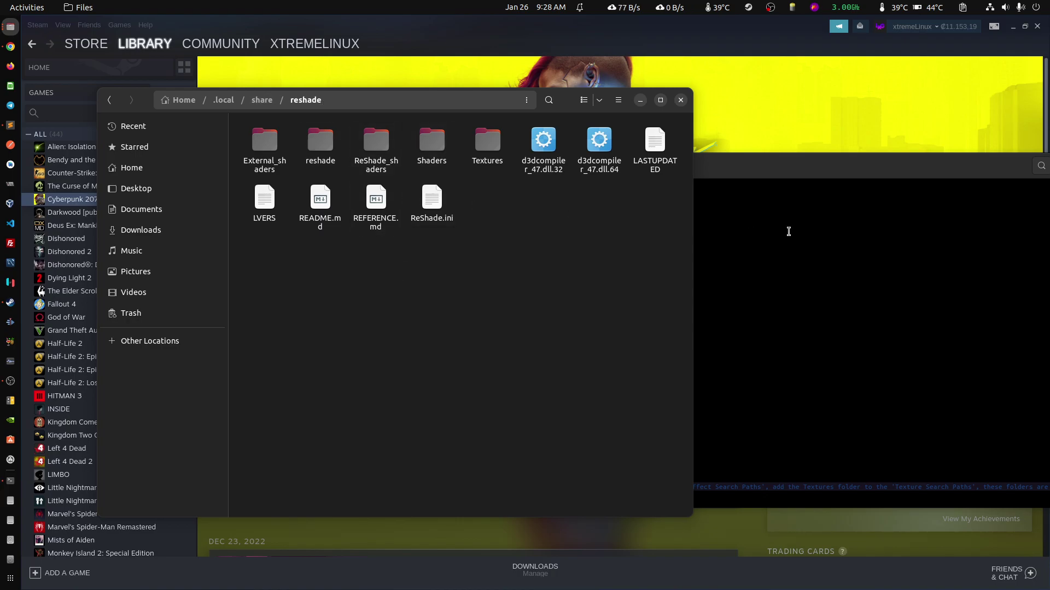
Compare the terminal's shader and texture path instructions with the reshade folder, checking the contents of its ReShade_shaders subfolder.
click(772, 317)
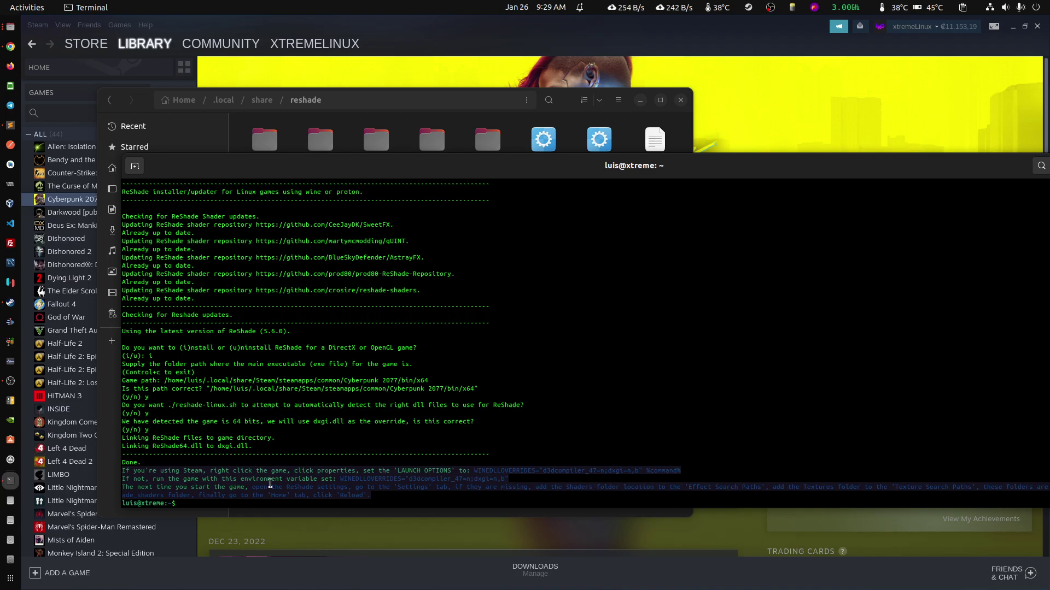
drag(451, 170, 410, 108)
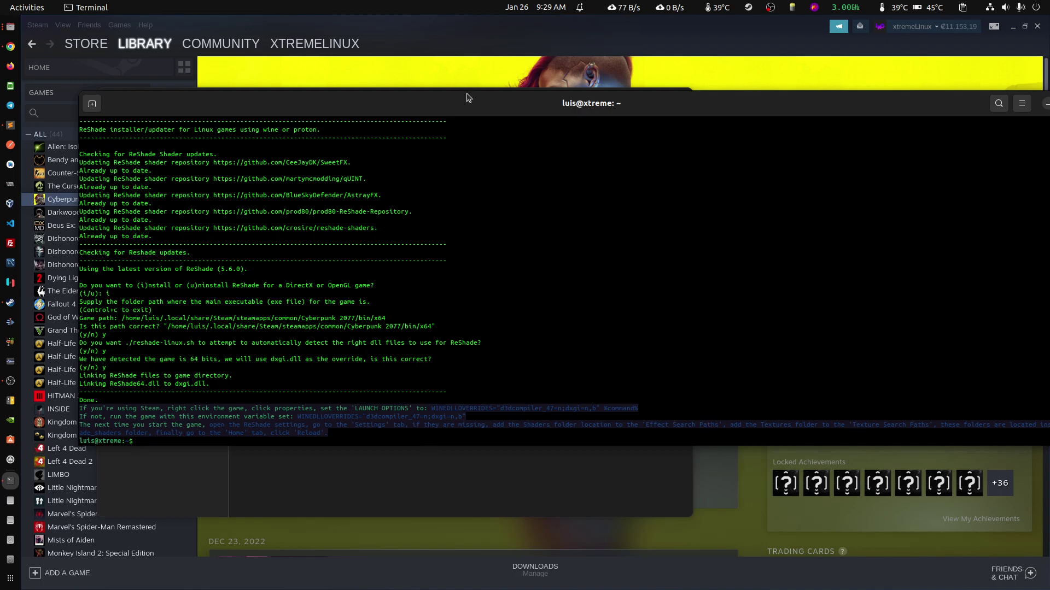
drag(468, 99, 475, 262)
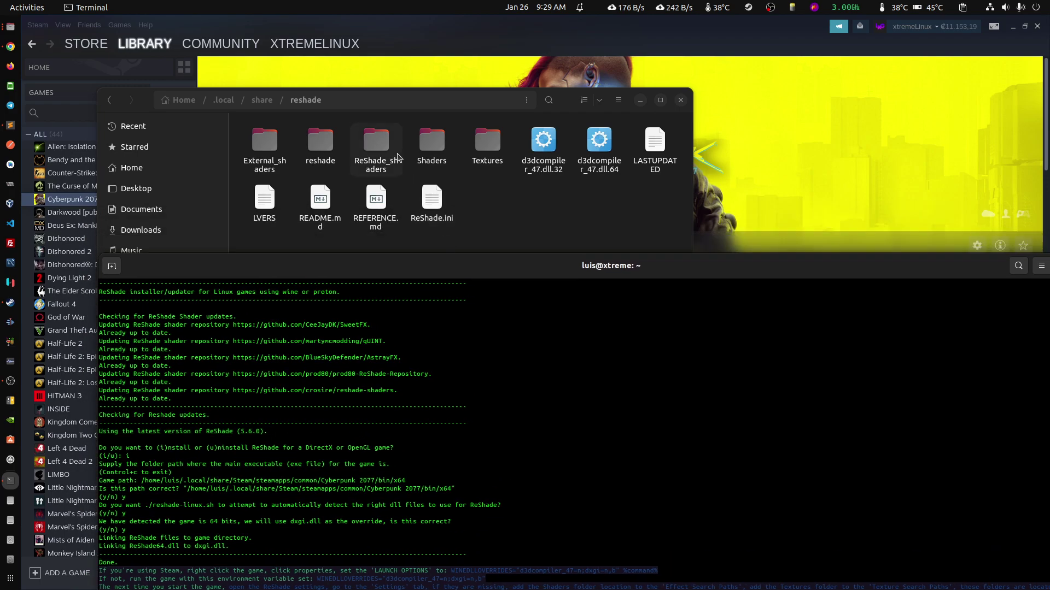
double_click(381, 143)
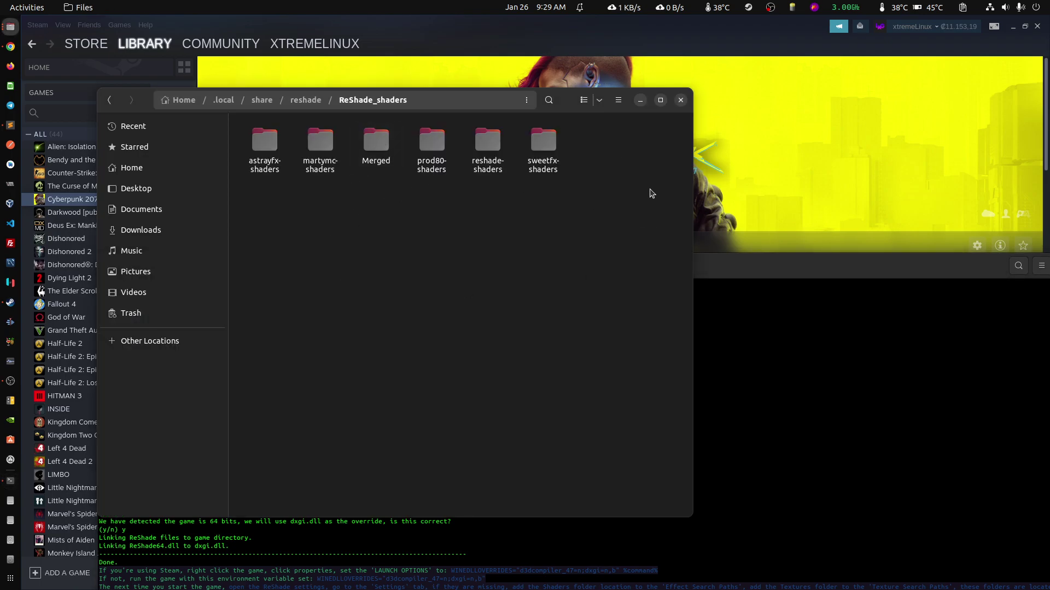
click(109, 100)
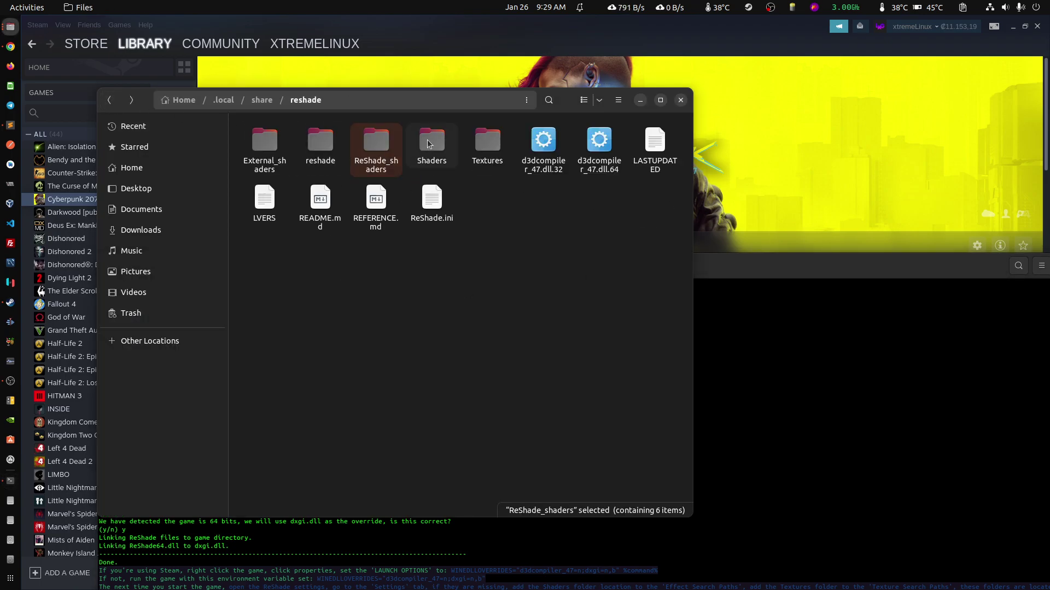
click(492, 282)
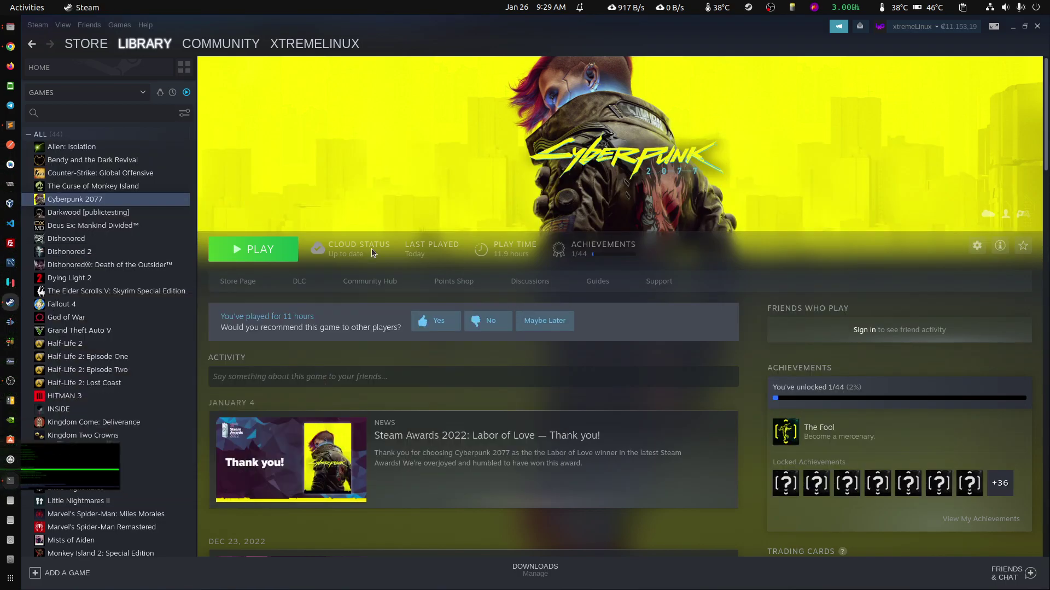
Launch Cyberpunk 2077 from Steam, load into the saved game and drive the car forward along the road.
click(264, 246)
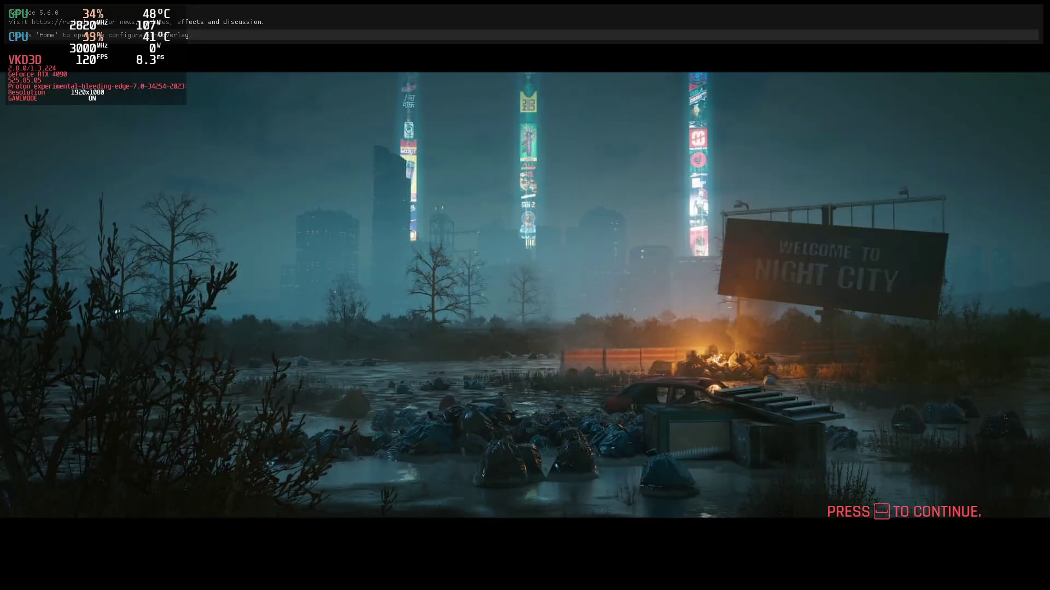
key(space)
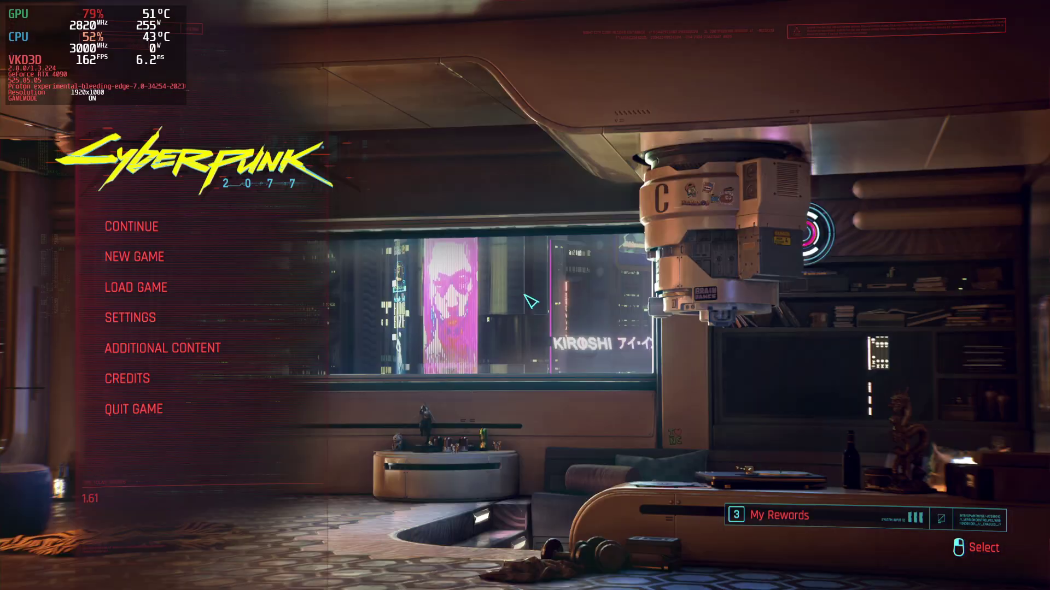
click(204, 251)
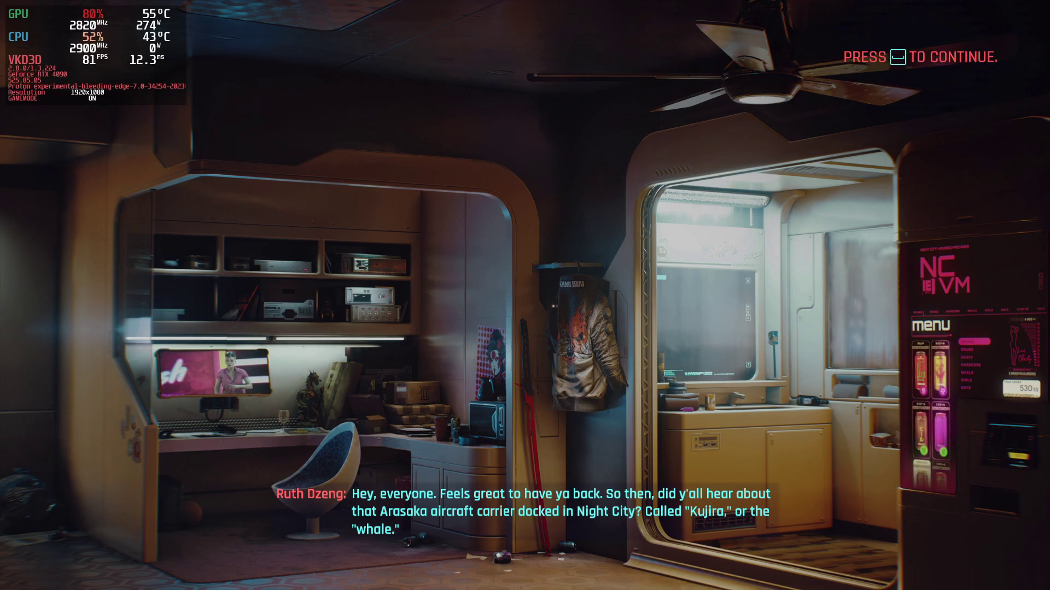
key(space)
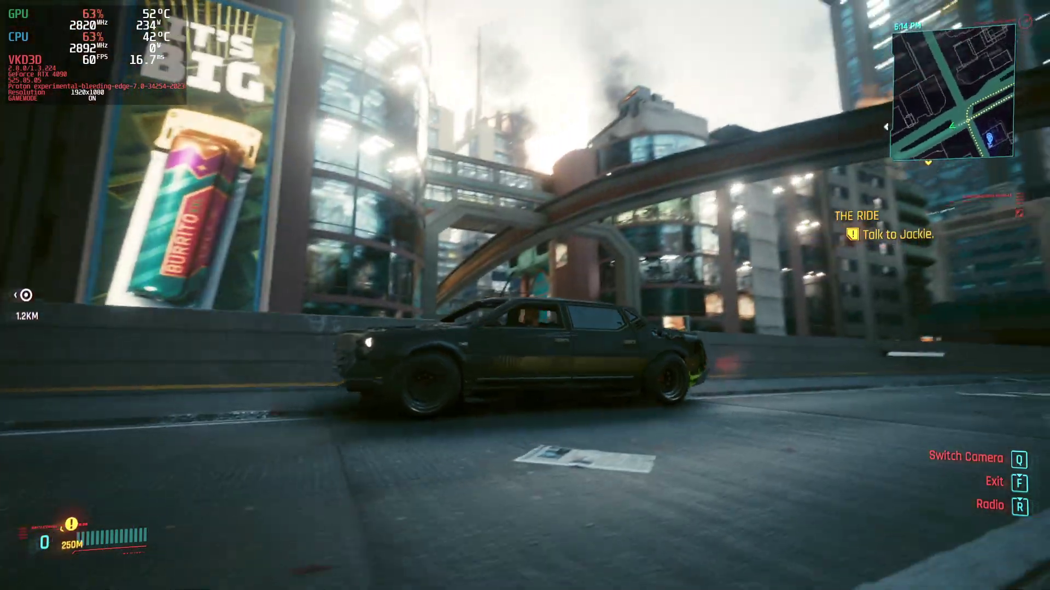
key(w)
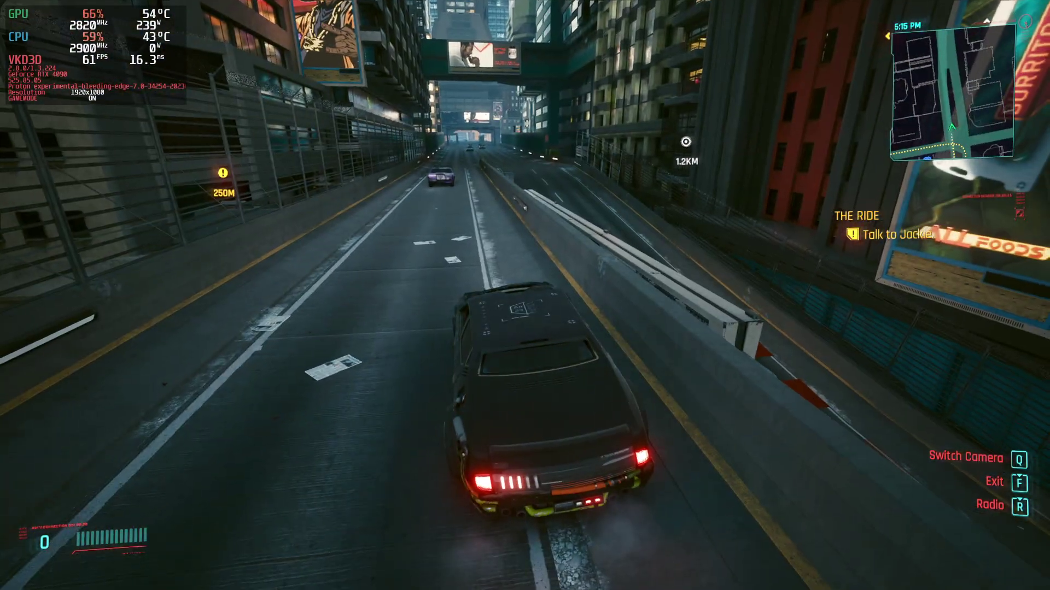
Open the ReShade overlay in the game and review its Add-ons, Settings, Statistics and About pages, including the effect and texture search paths.
key(Home)
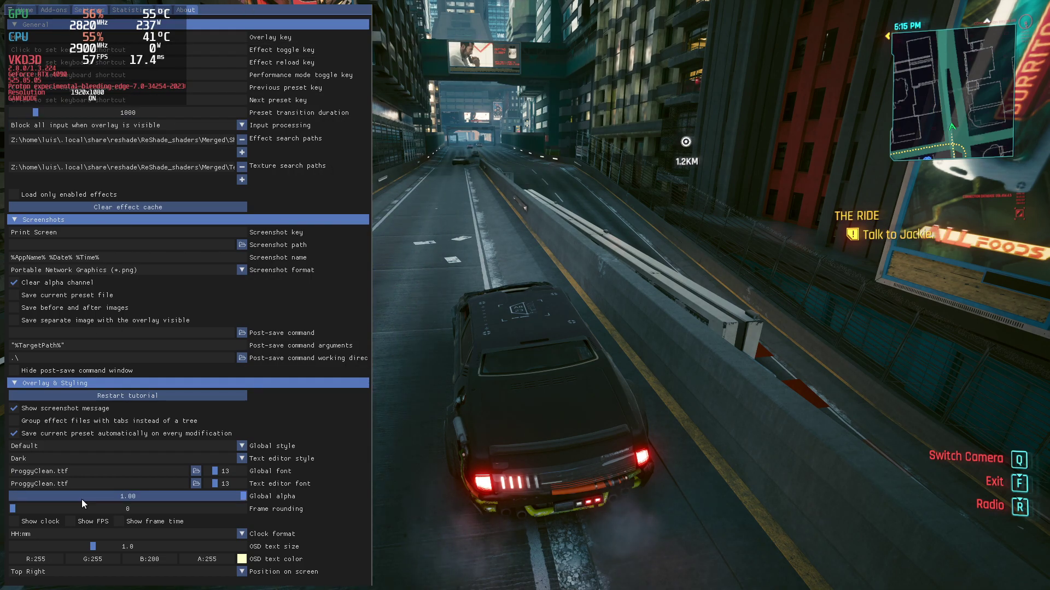
click(55, 10)
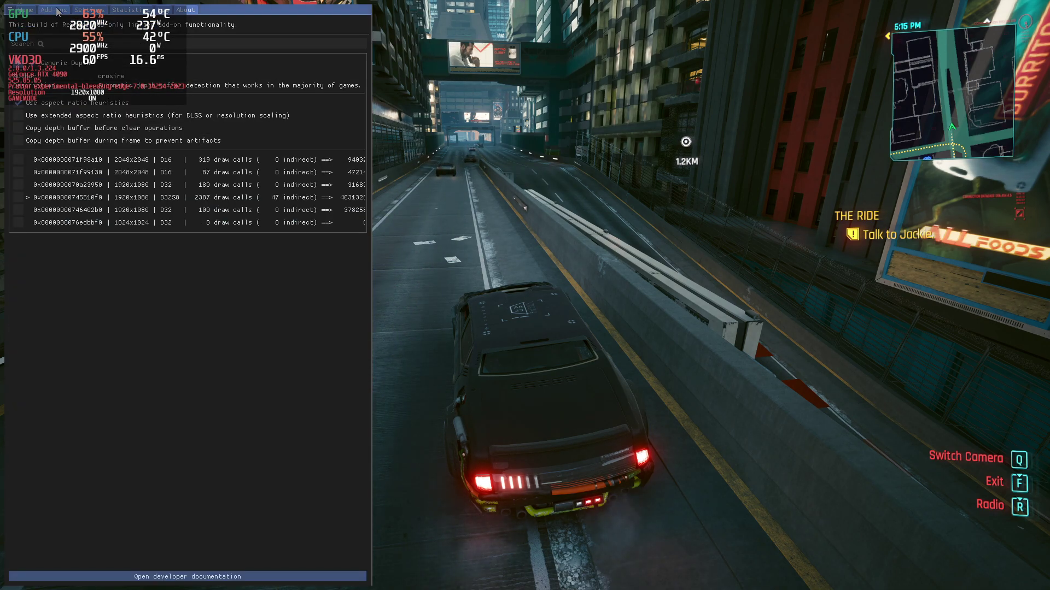
click(89, 9)
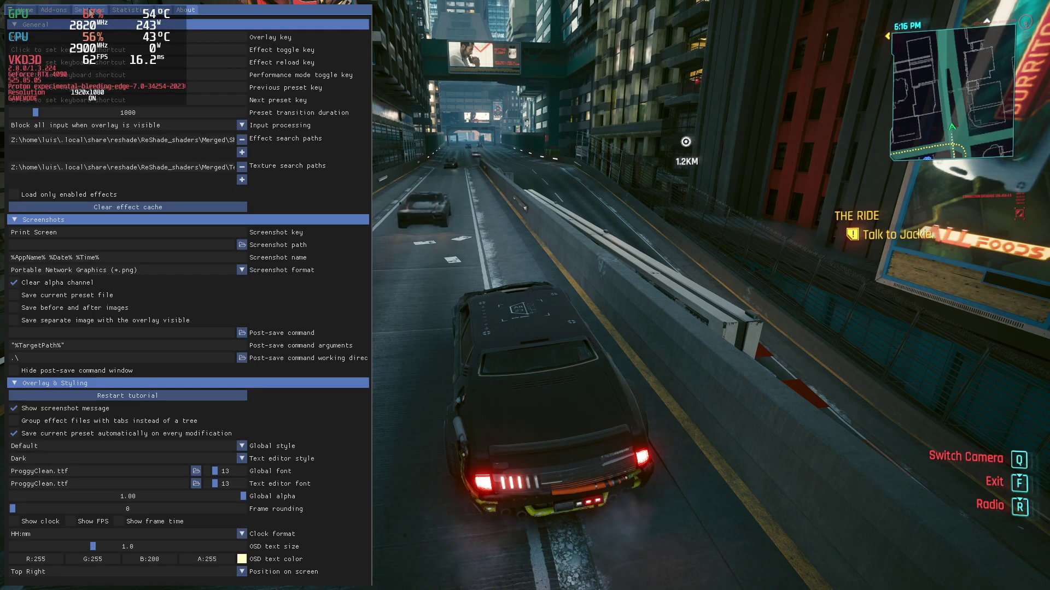
click(164, 10)
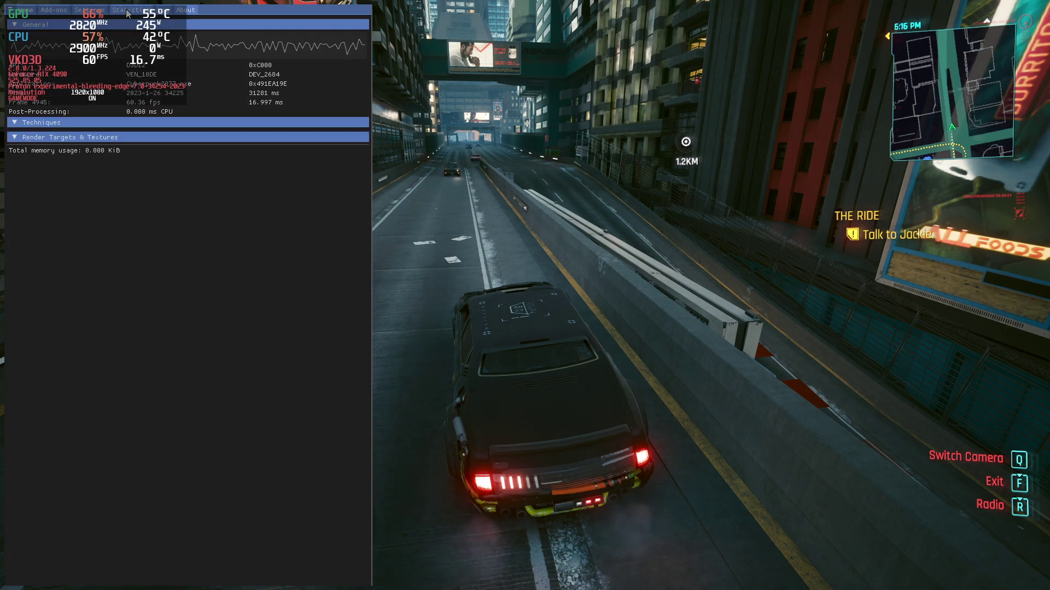
click(167, 10)
click(185, 10)
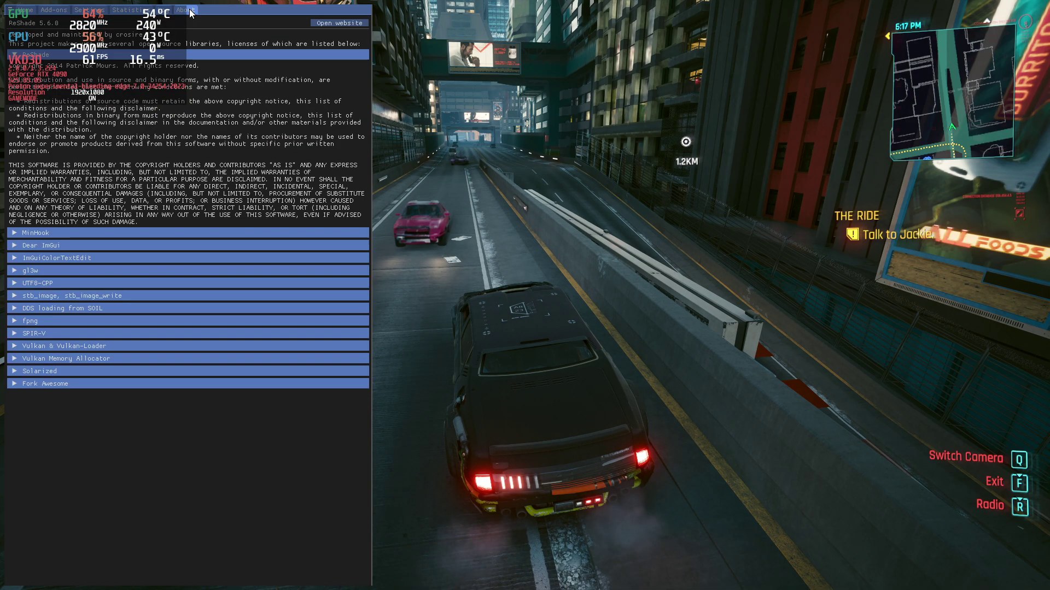
Try the Cartoon effect from the ReShade effect list, check the game view without the overlay and turn the effect off again.
click(54, 10)
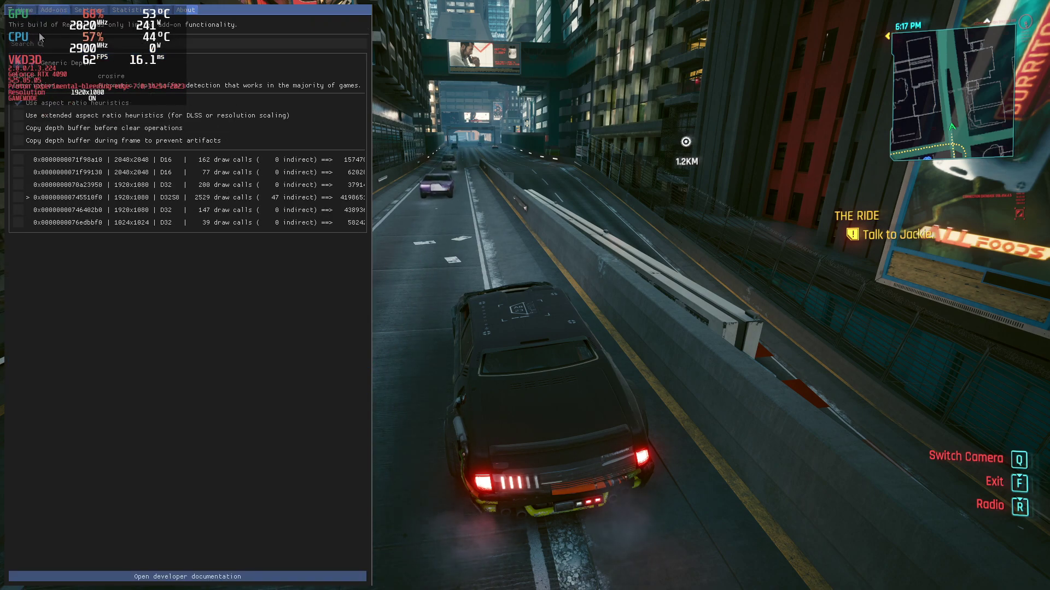
click(24, 11)
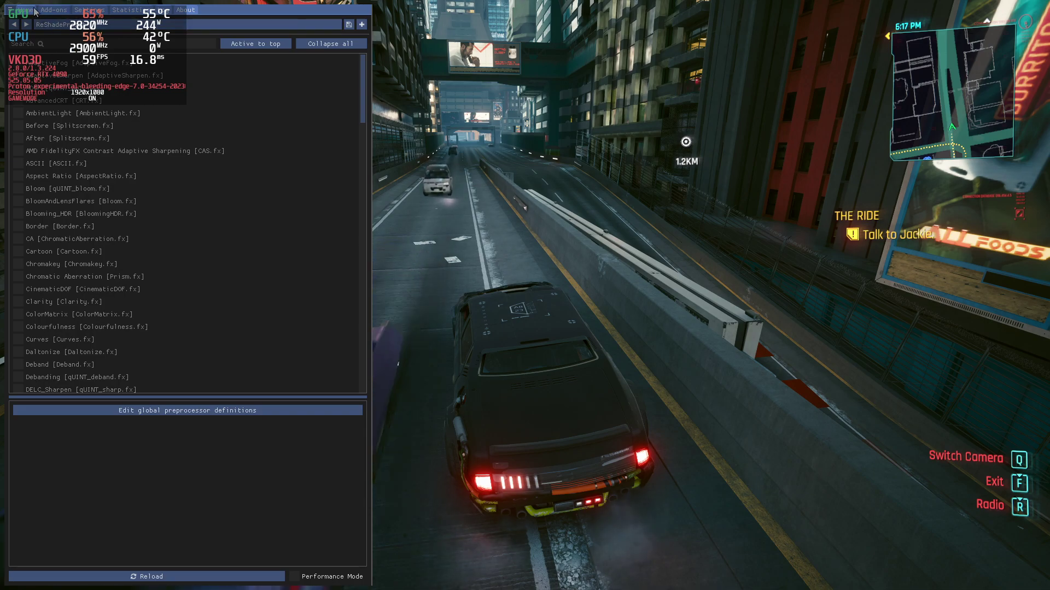
click(23, 250)
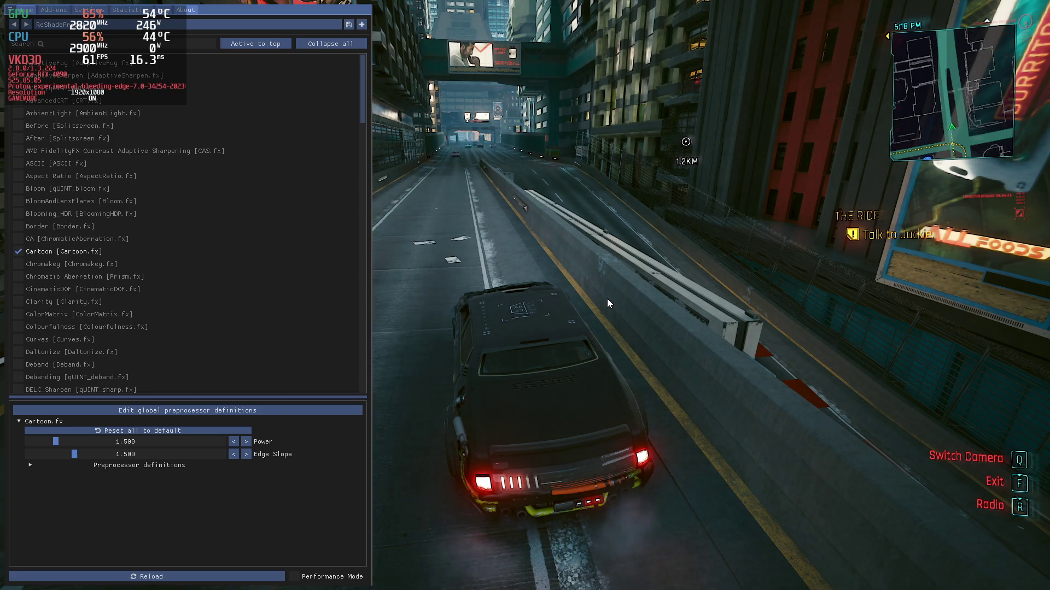
key(Home)
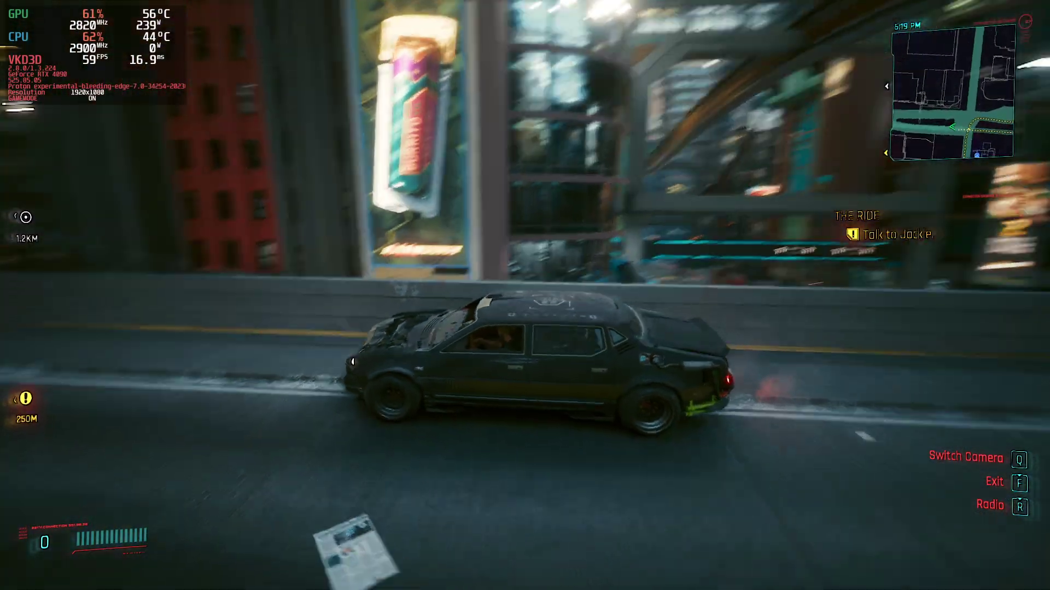
key(Home)
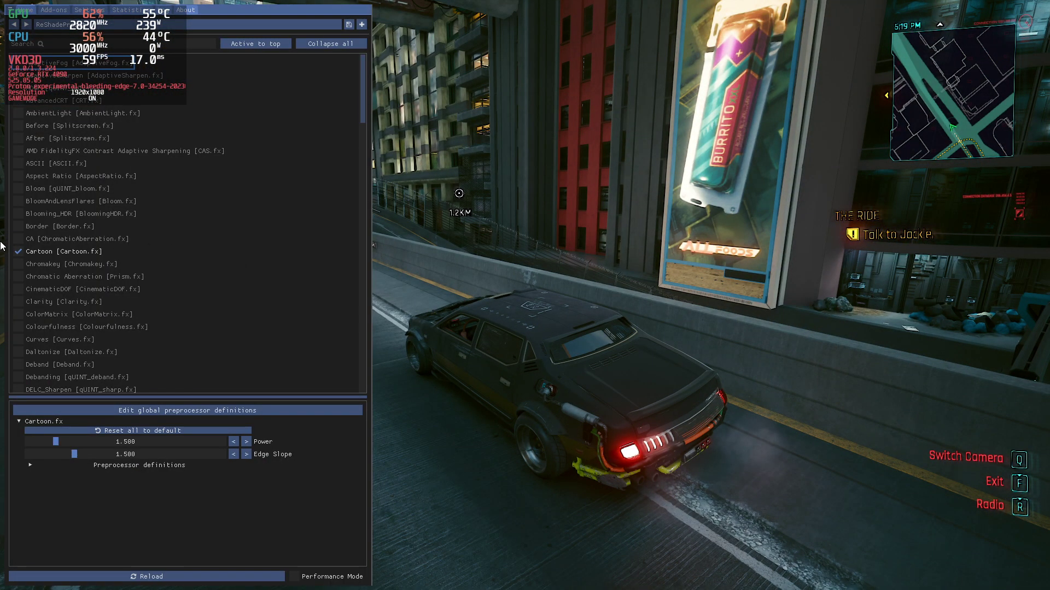
click(18, 251)
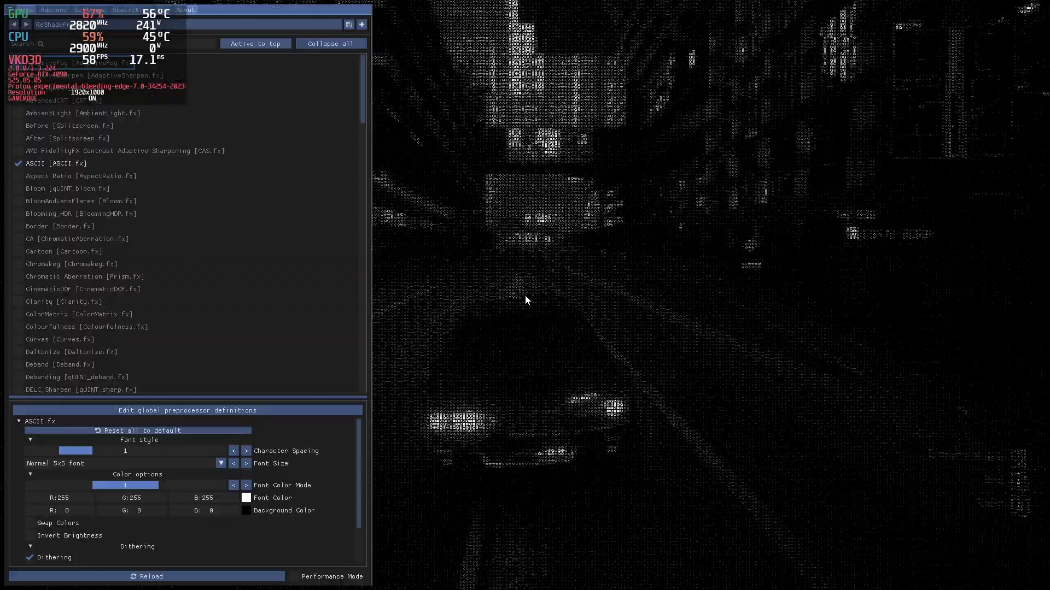
Turn off the ASCII effect, and try the After and Before Splitscreen effects and AmbientLight one at a time, disabling each again.
click(20, 164)
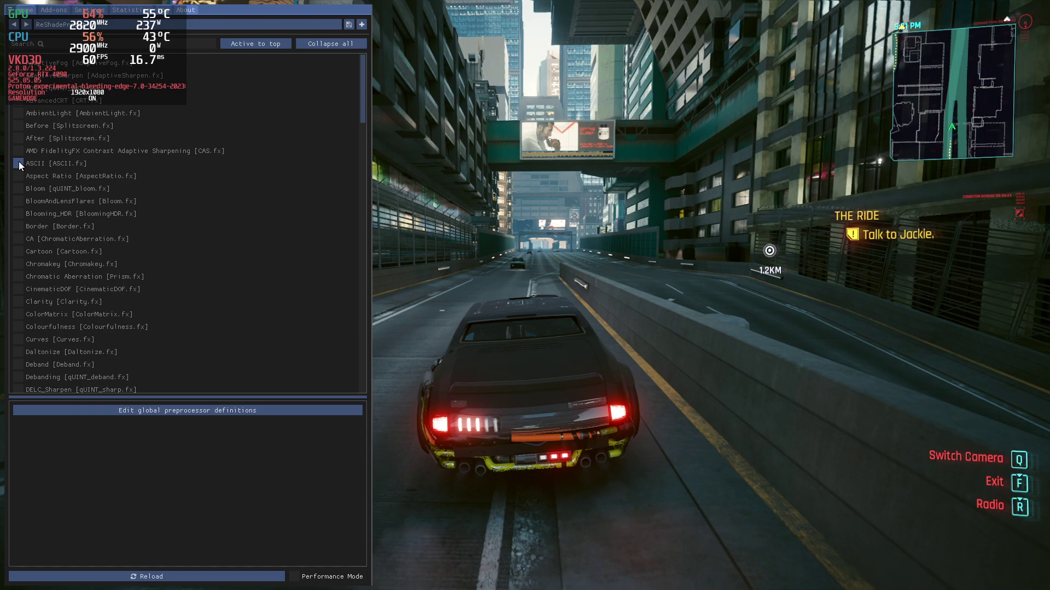
click(21, 140)
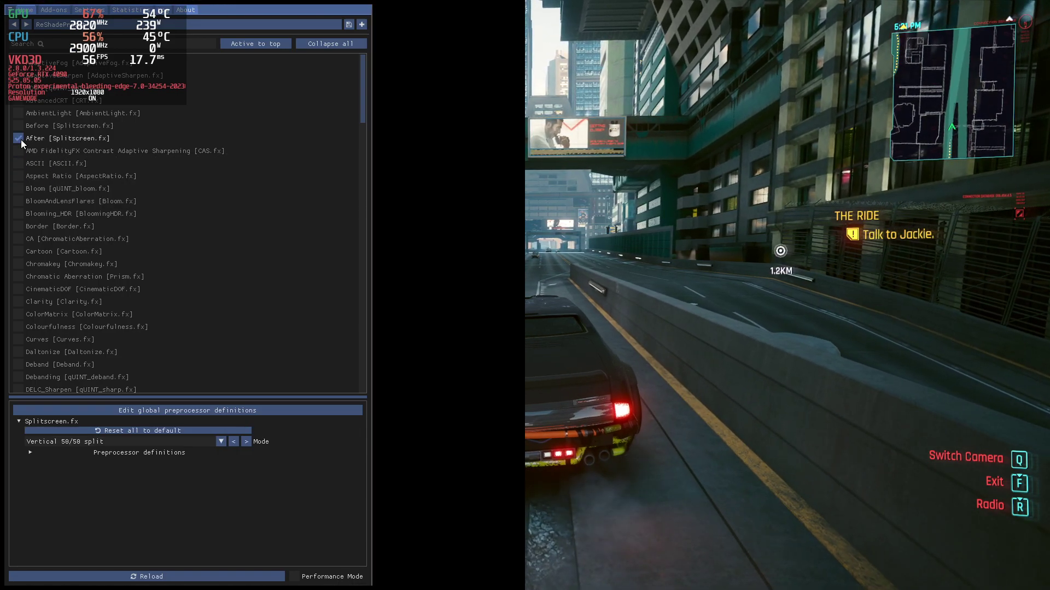
click(21, 140)
click(19, 129)
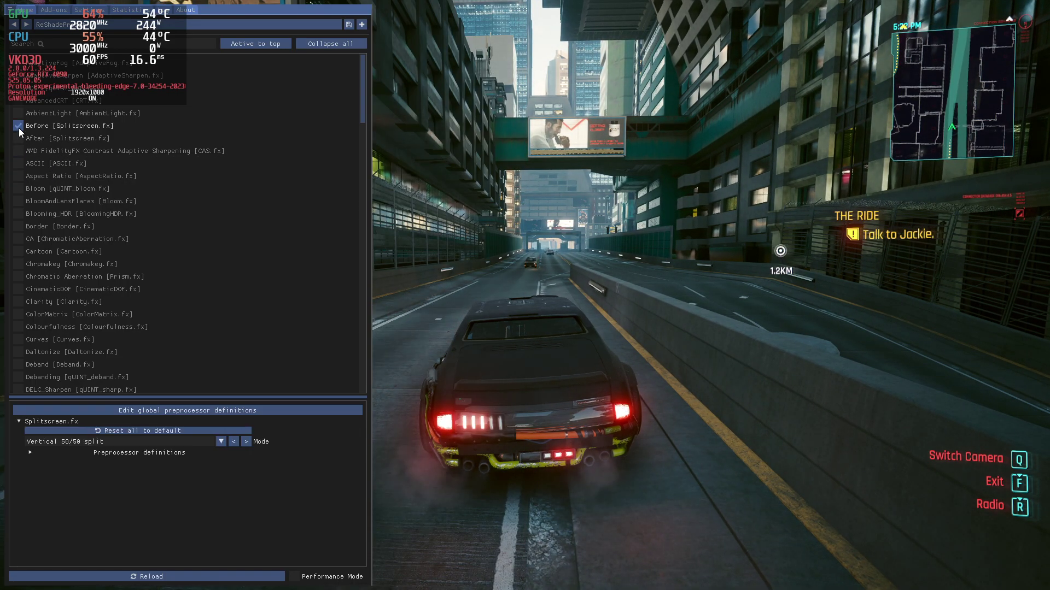
click(19, 127)
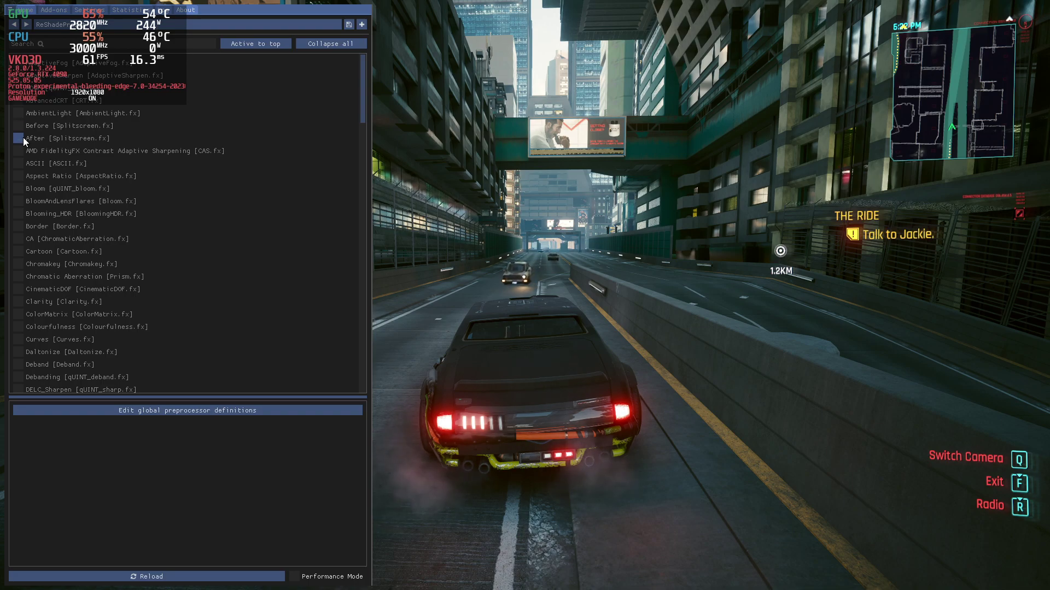
click(19, 114)
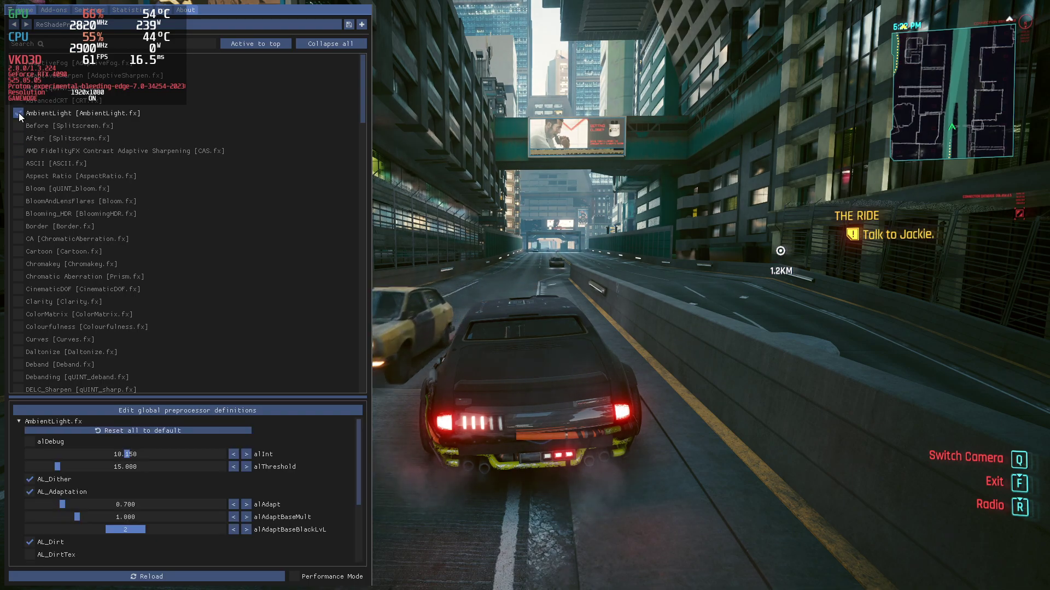
click(18, 113)
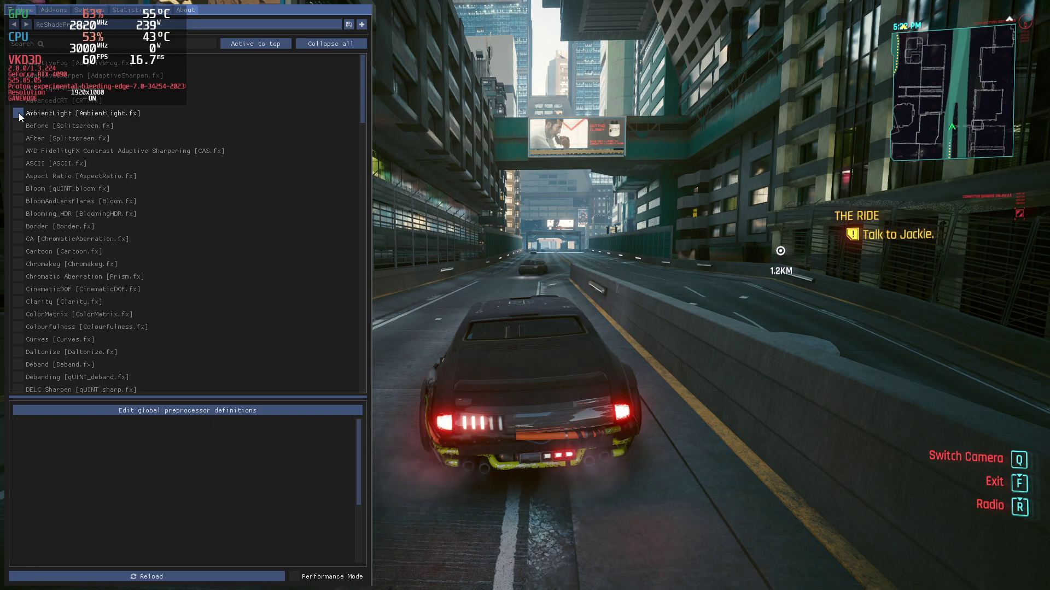
Find the Depth3D effect further down the list and try toggling it on and off.
scroll(210, 256, down, 3)
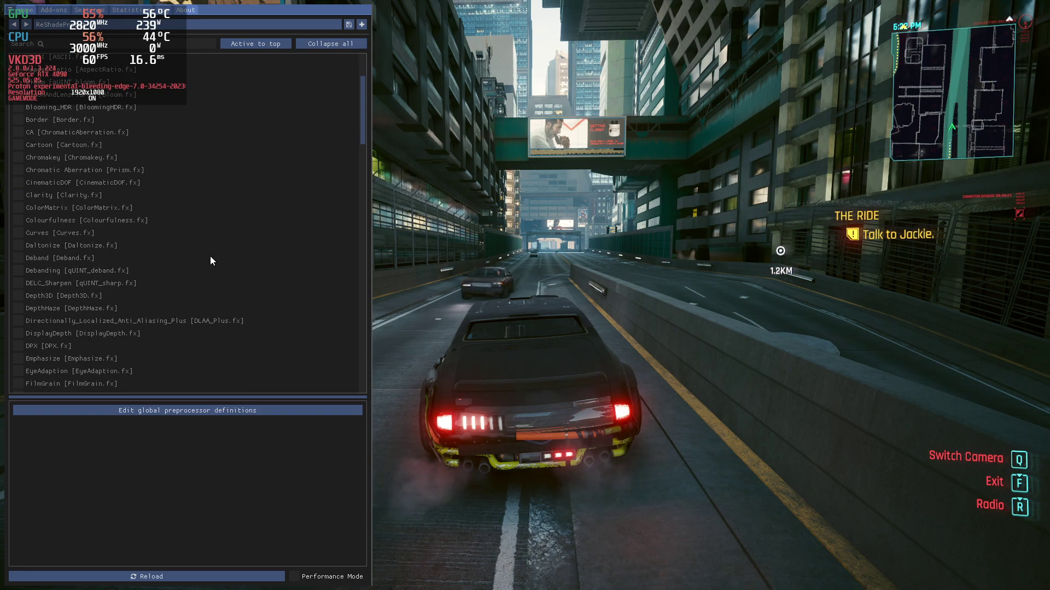
scroll(210, 257, down, 1)
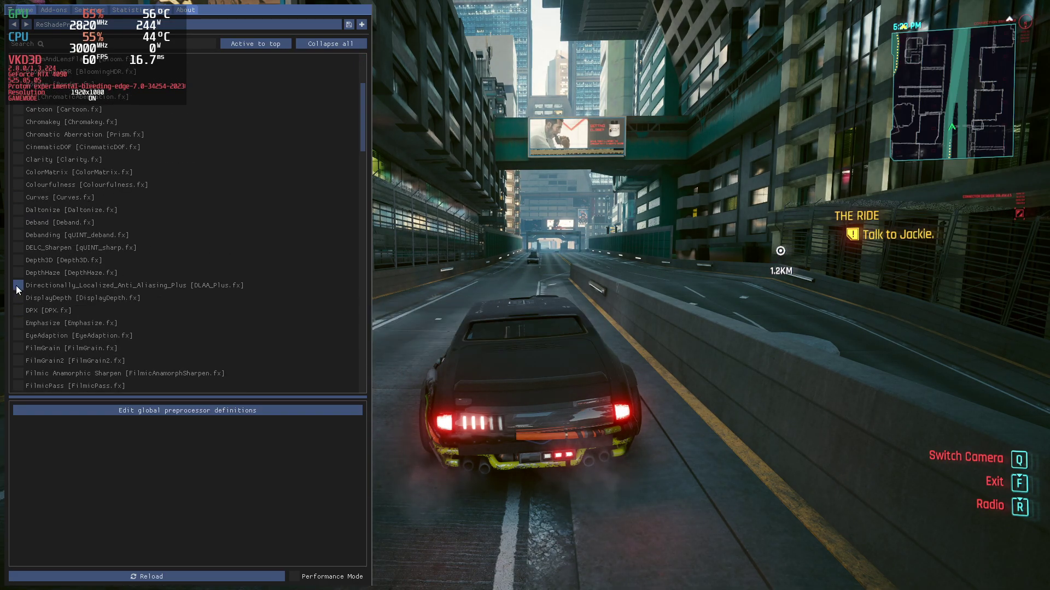
click(19, 260)
click(19, 260)
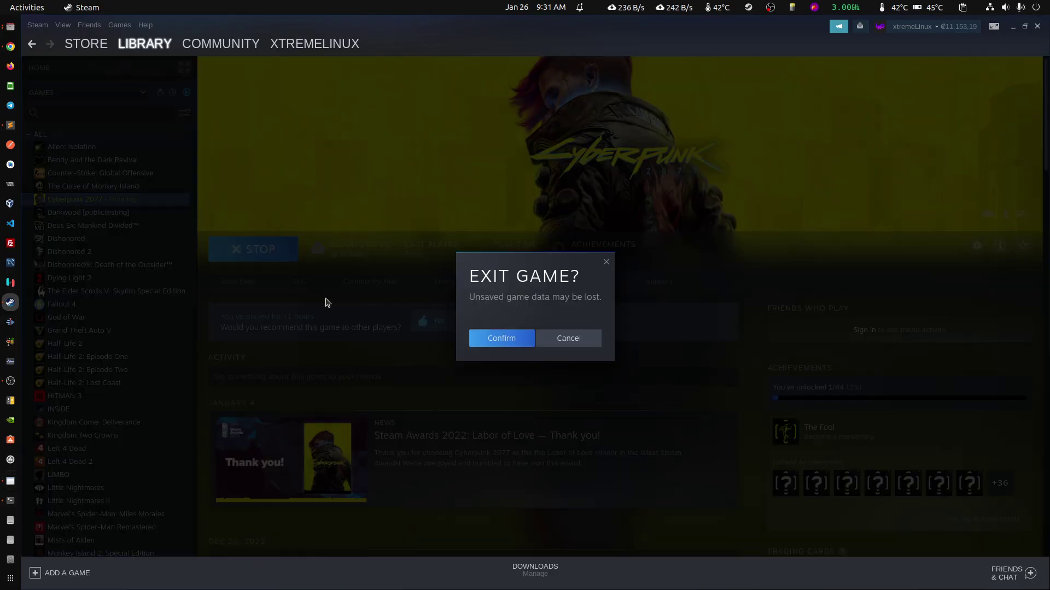
Confirm exiting the game in Steam, relaunch Cyberpunk 2077 and continue from the latest save.
click(528, 340)
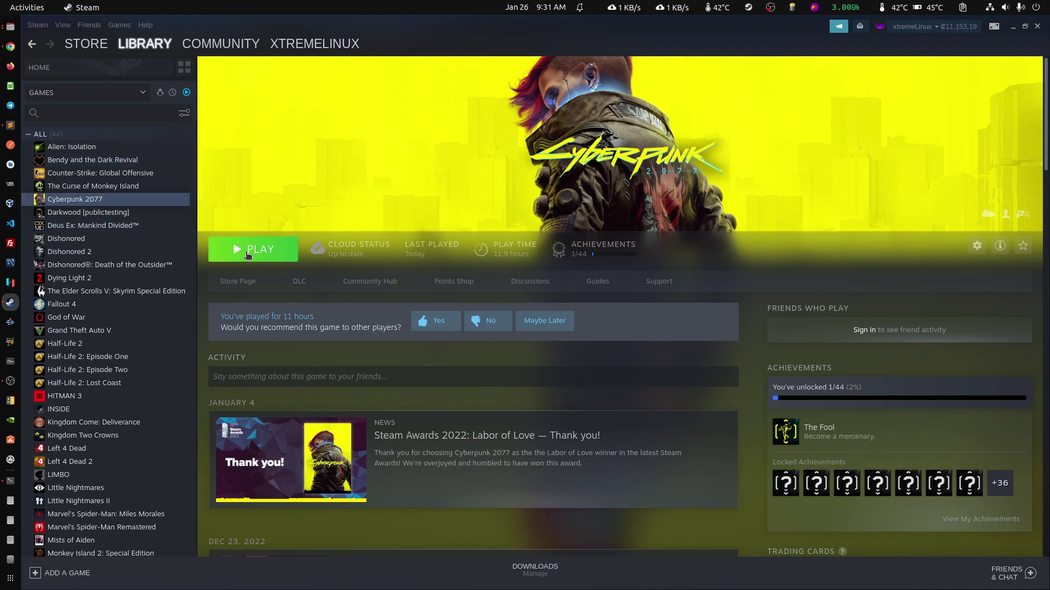
click(247, 253)
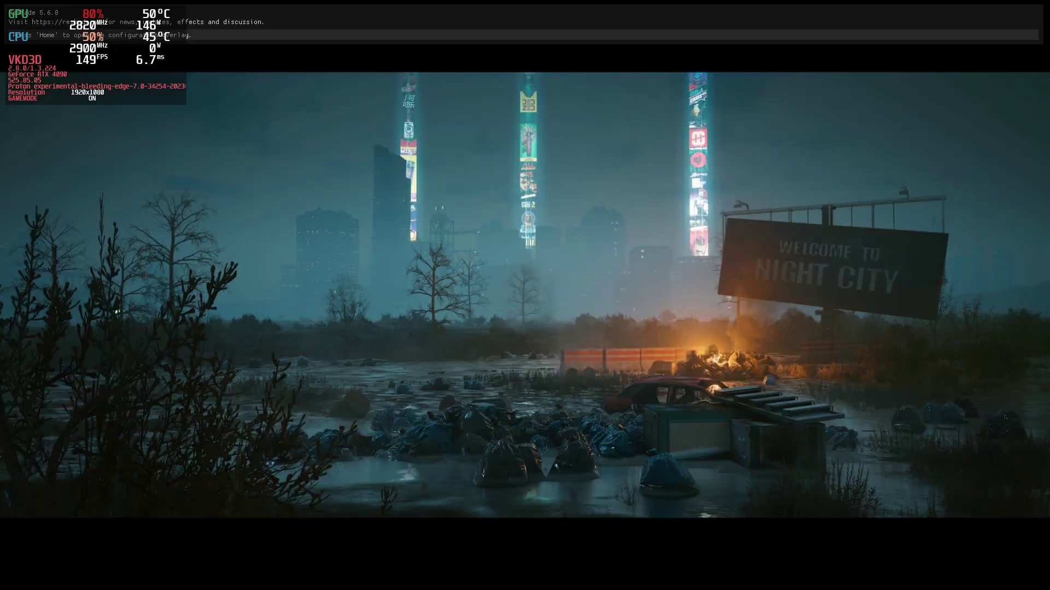
key(space)
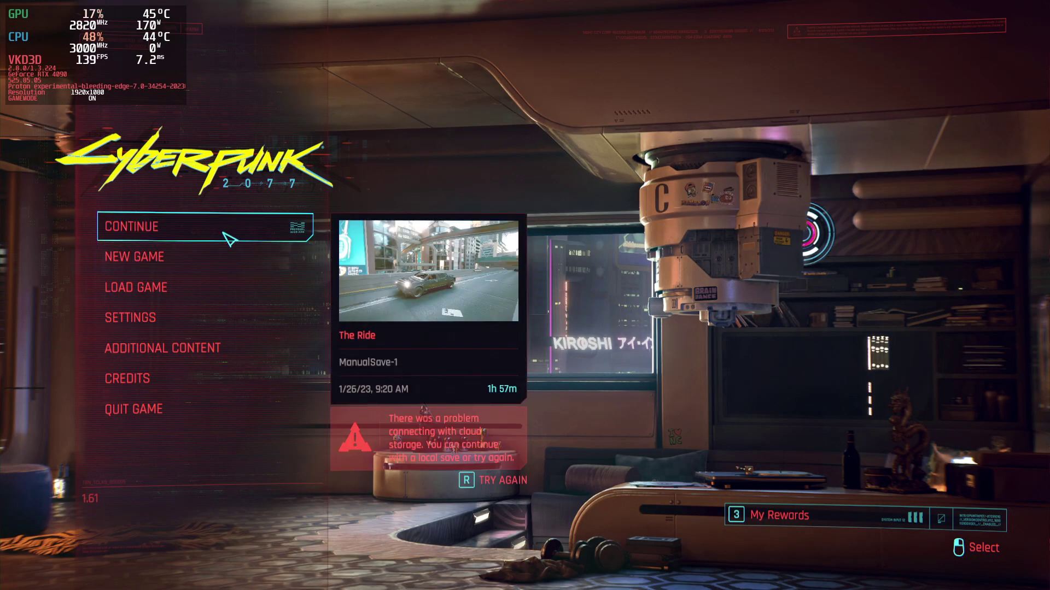
click(227, 236)
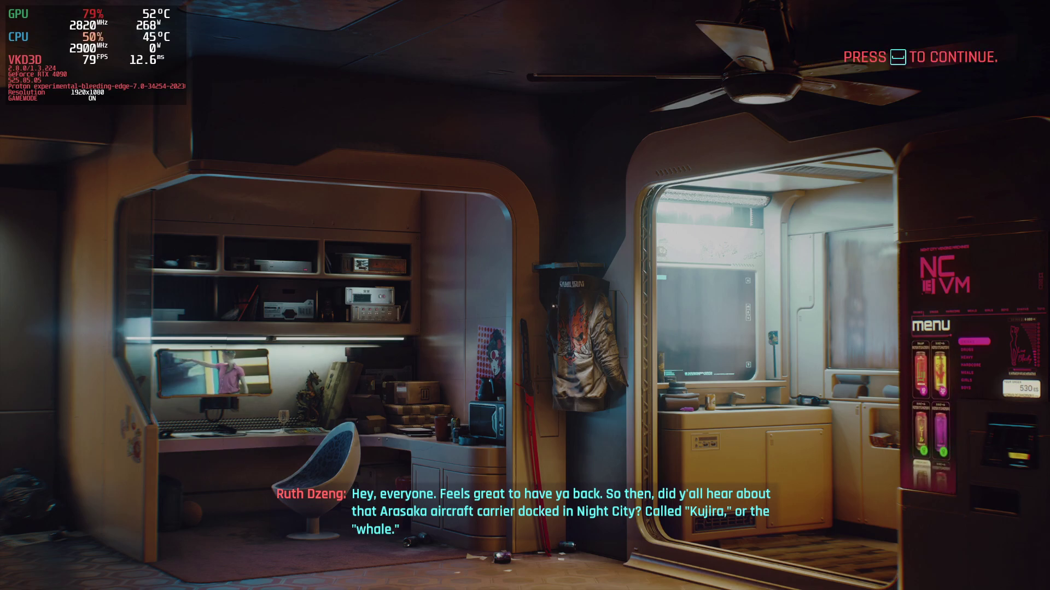
key(space)
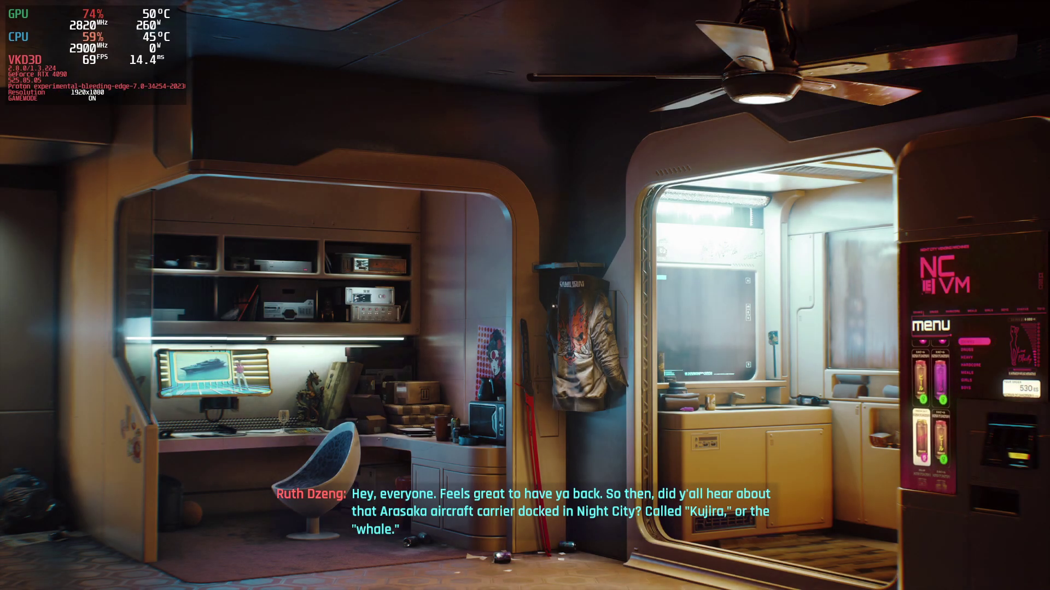
Reopen the ReShade overlay and try the Vibrance and Tilt Shift effects near the end of the list, turning each off again.
key(Home)
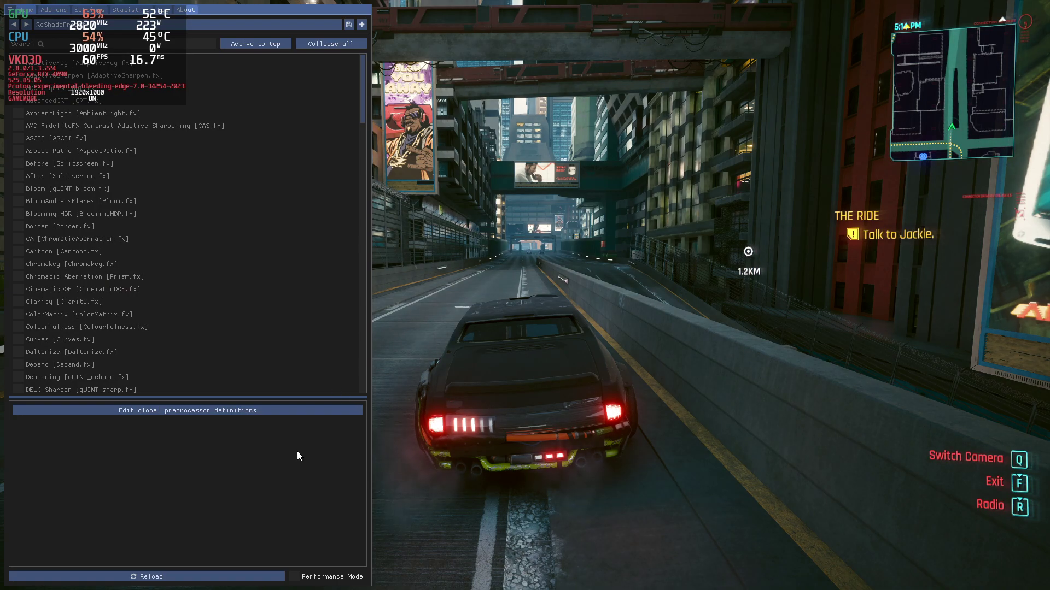
scroll(179, 305, down, 10)
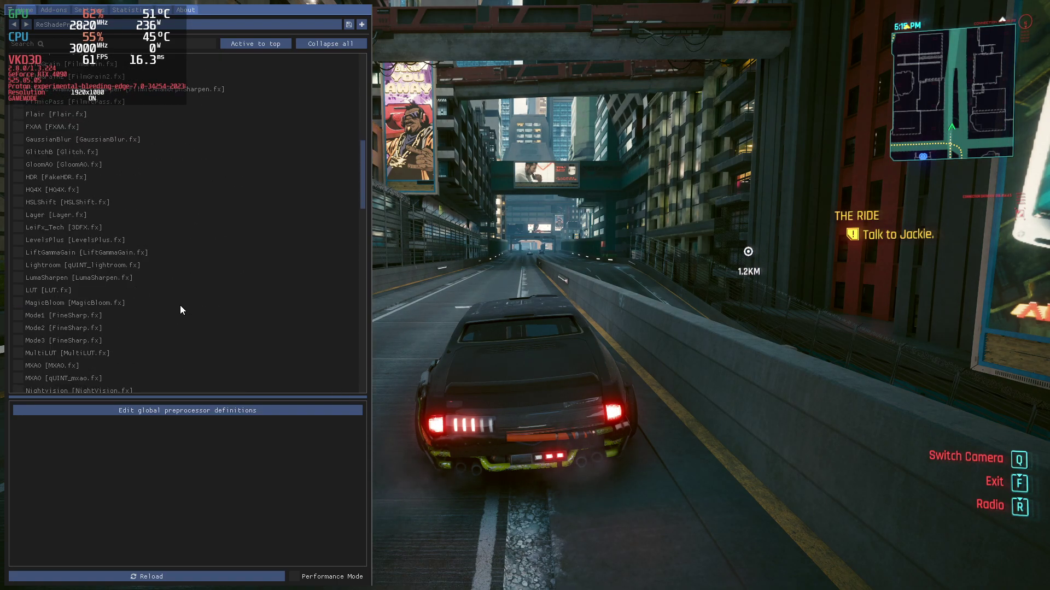
scroll(181, 306, down, 10)
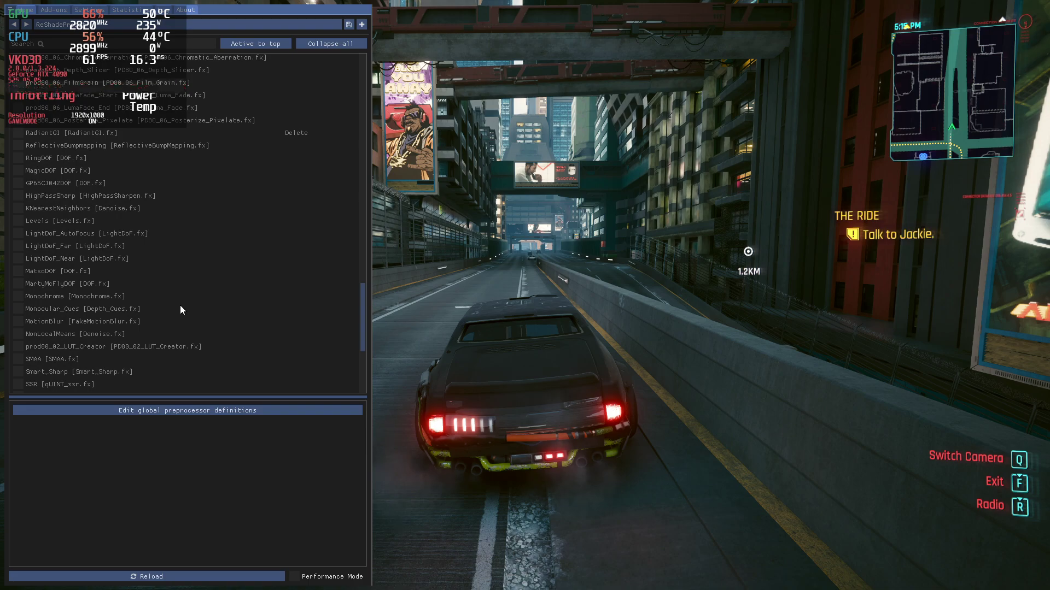
scroll(180, 331, down, 4)
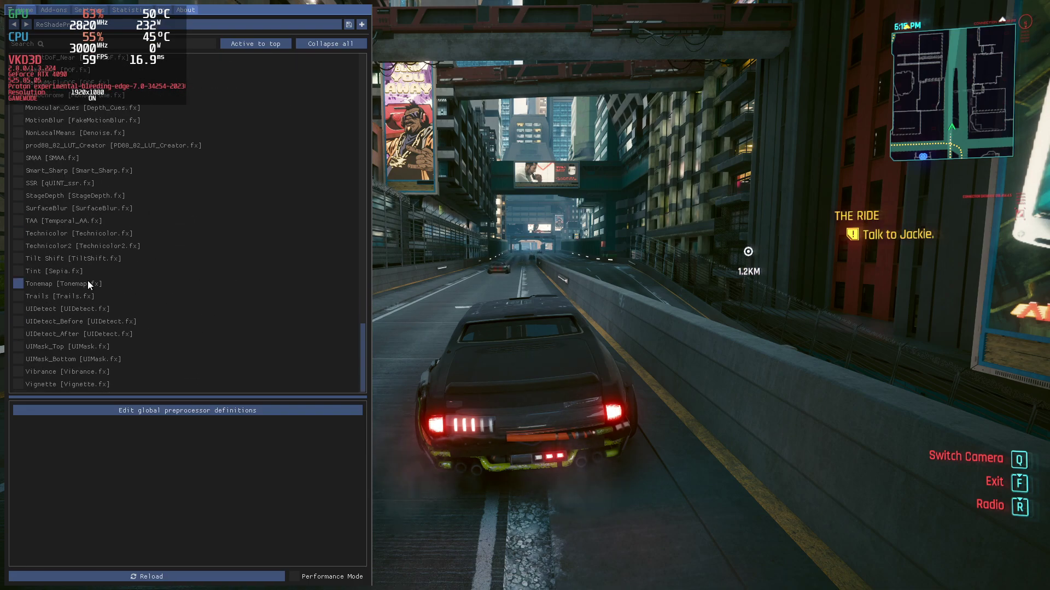
click(18, 372)
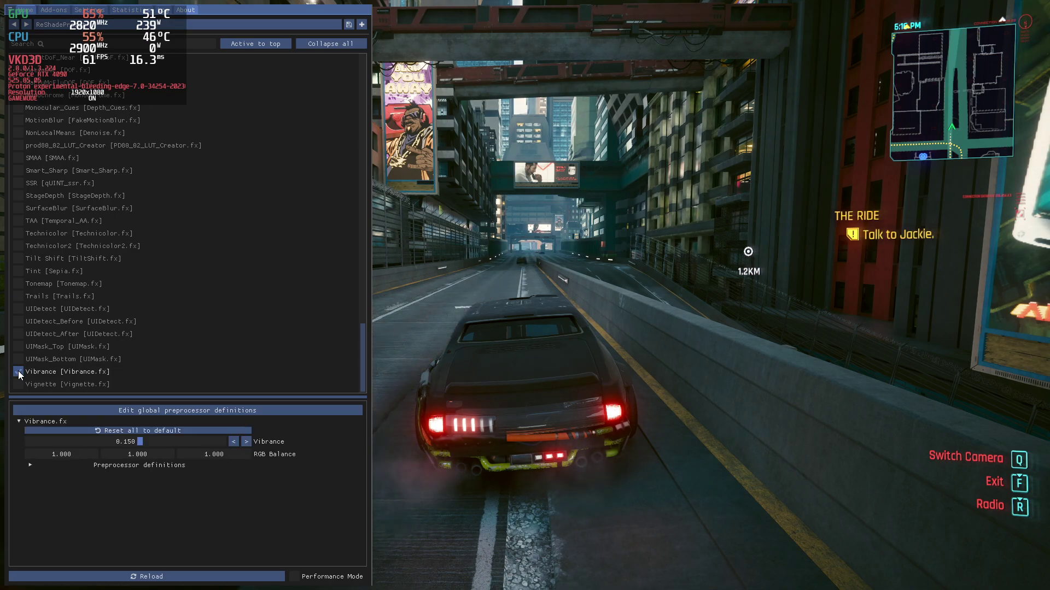
click(18, 372)
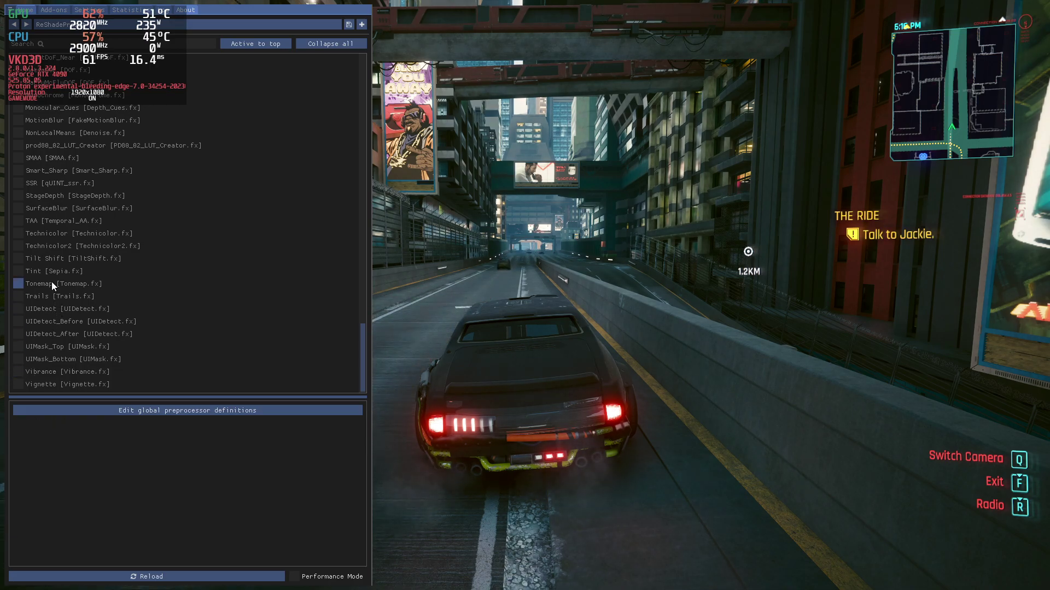
click(18, 258)
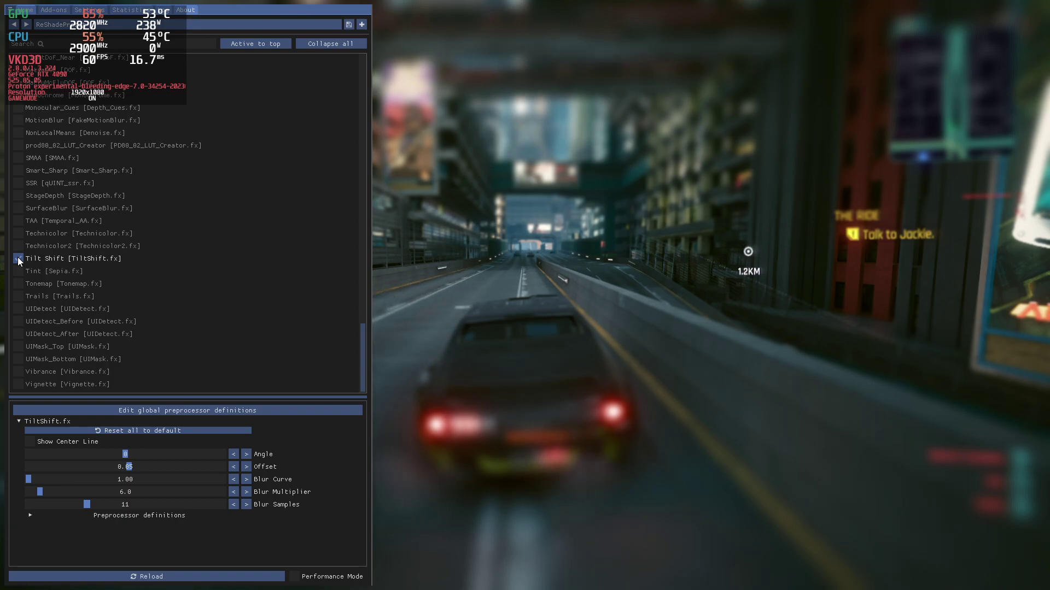
click(18, 258)
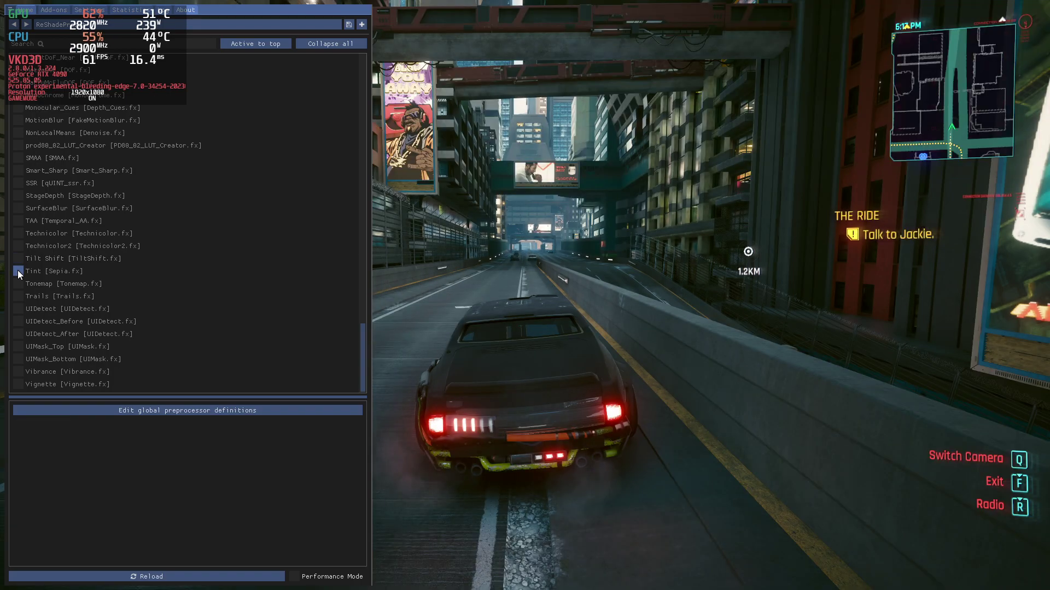
Enable the Tint effect (Sepia.fx), close the overlay and drive forward to check the look in the game.
click(19, 271)
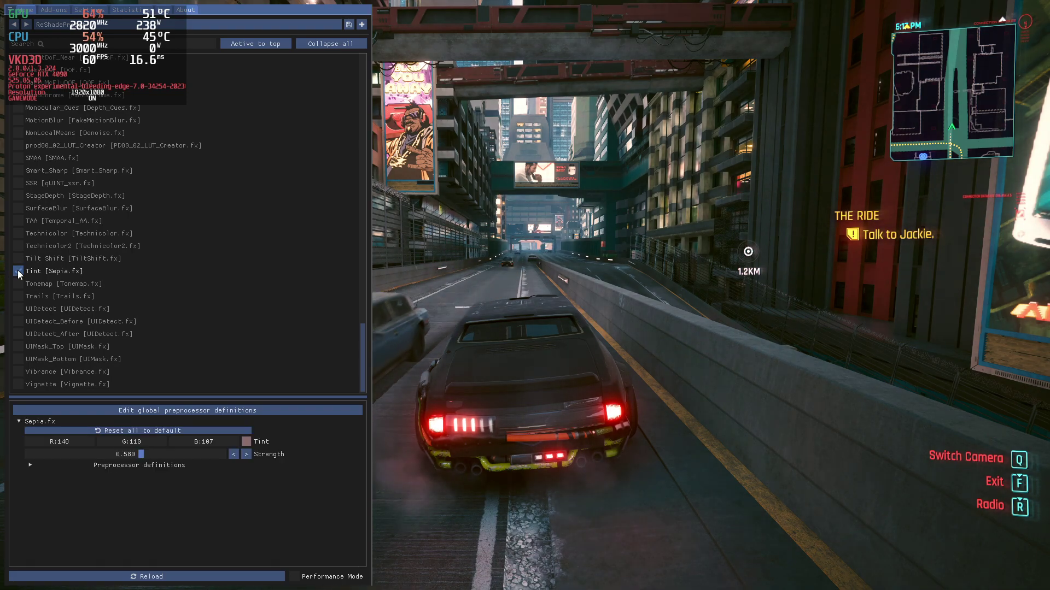
key(Home)
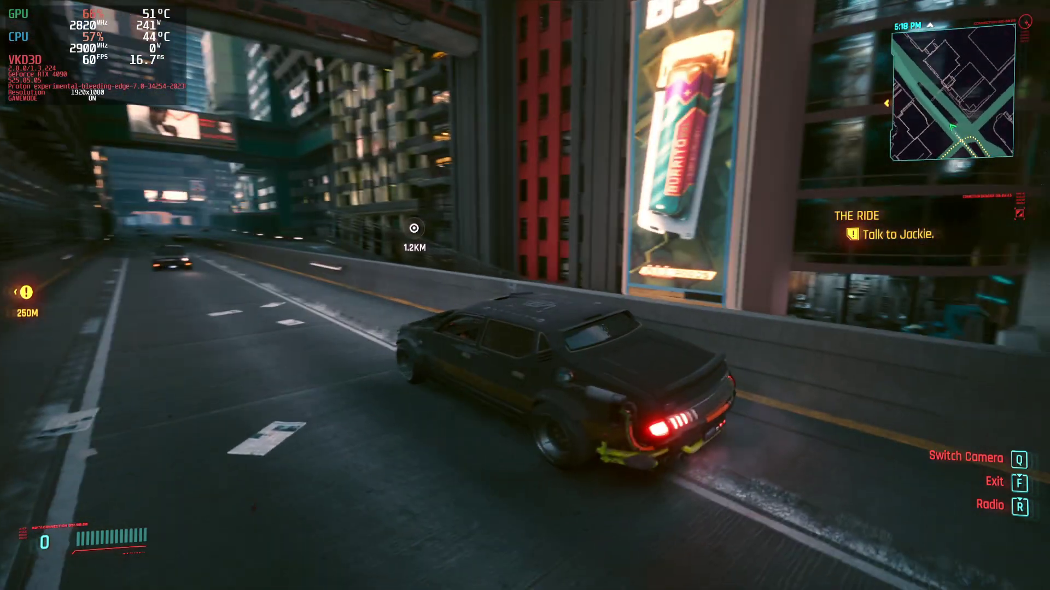
key(w)
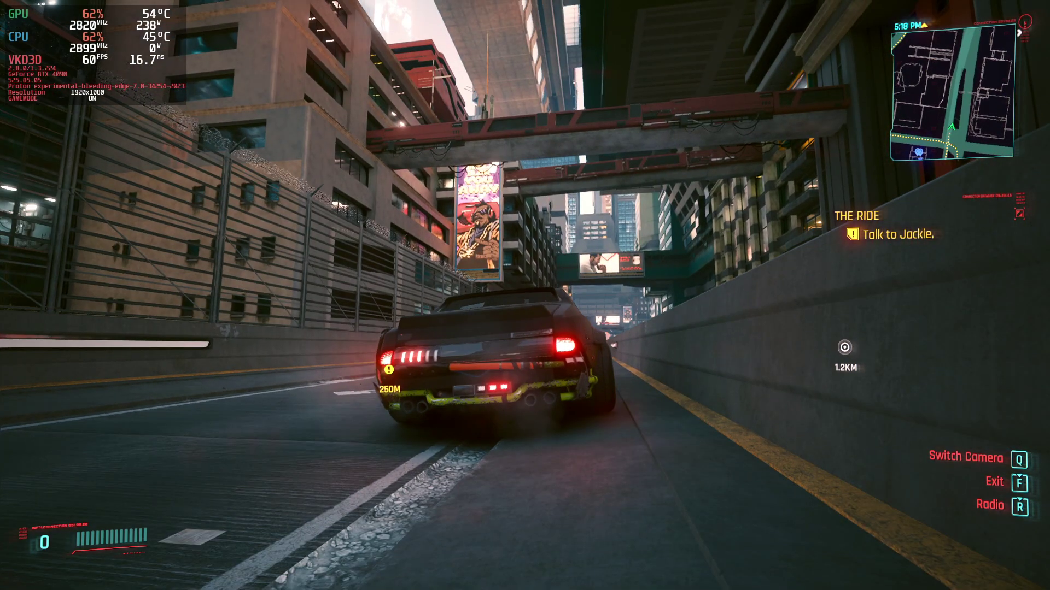
Reopen the overlay, try LumaSharpen and Lightroom in turn, and enable the LevelsPlus effect while leaving Tint on.
key(Home)
scroll(60, 298, down, 7)
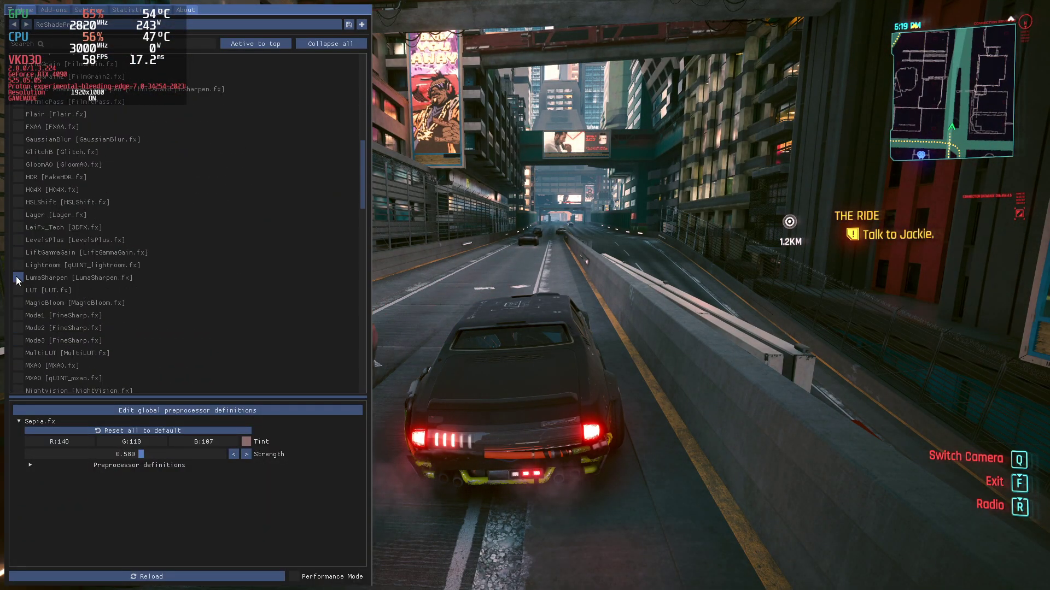
click(18, 278)
click(18, 278)
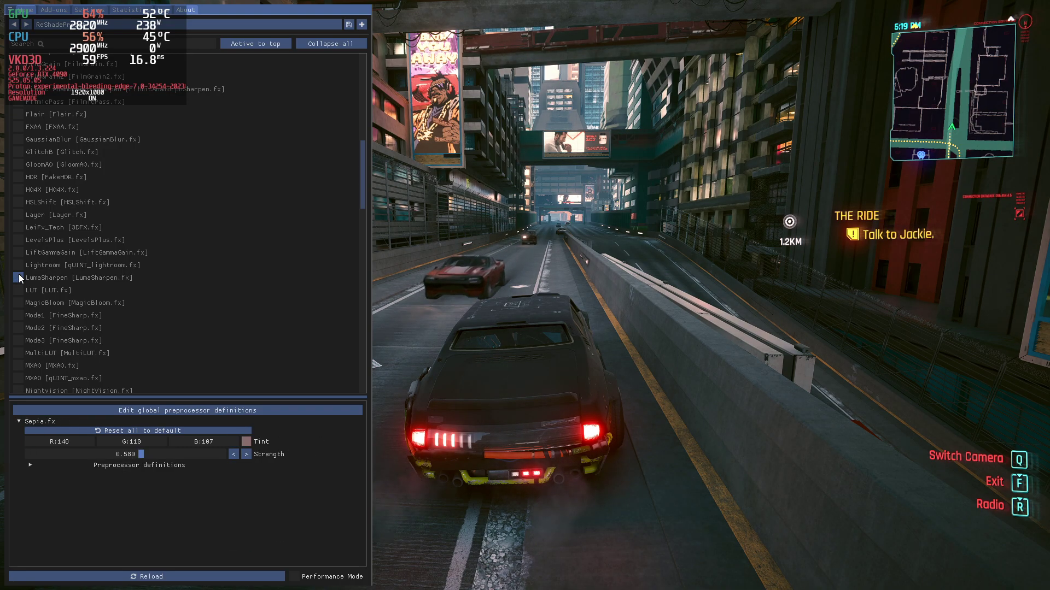
click(17, 265)
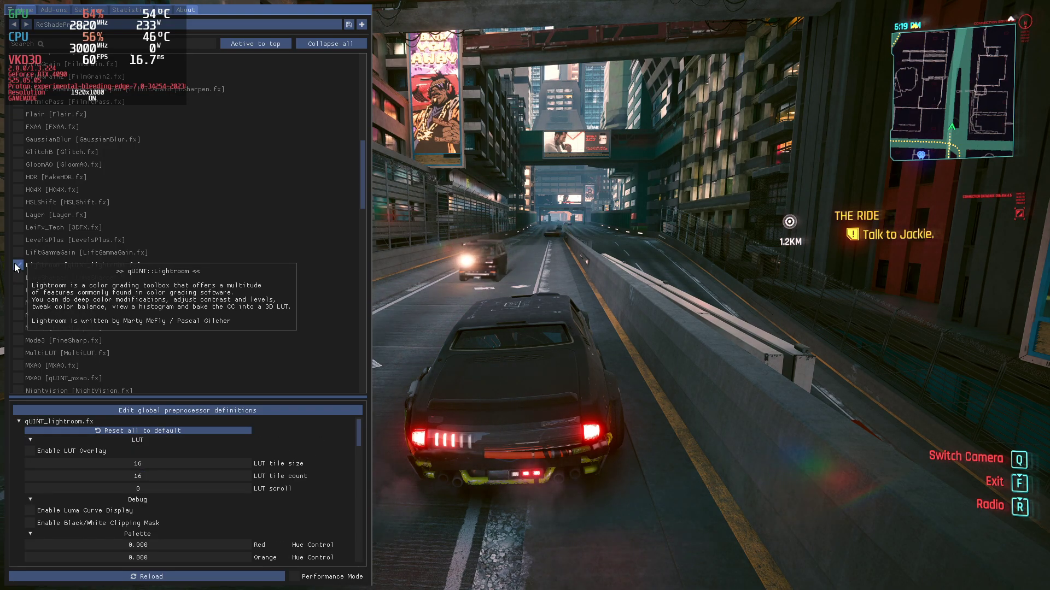
click(17, 266)
click(19, 241)
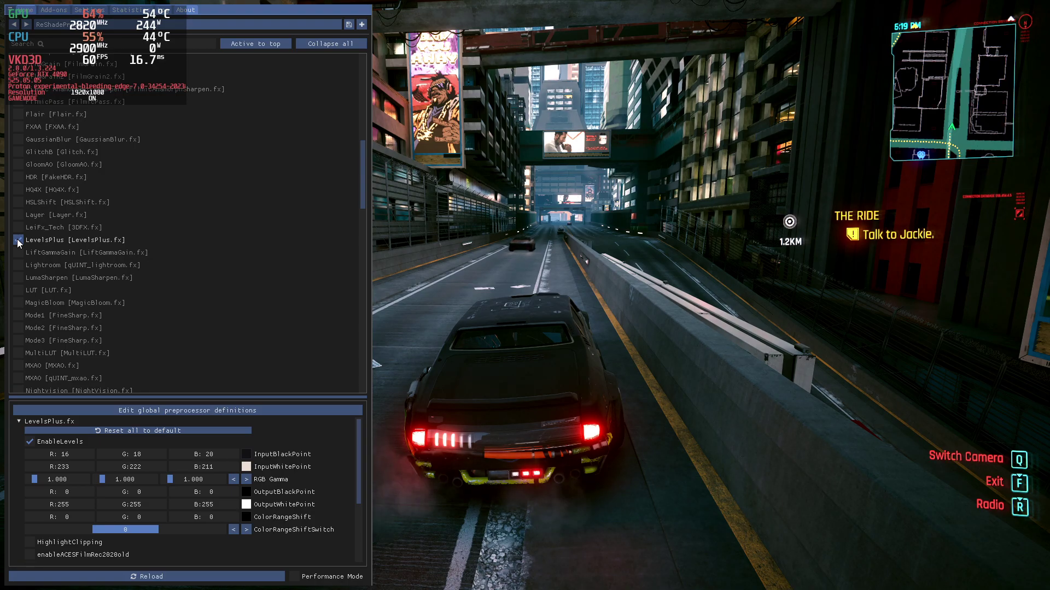
Close the ReShade overlay, drive forward to check the combined LevelsPlus and Tint look, and reopen the overlay.
key(Home)
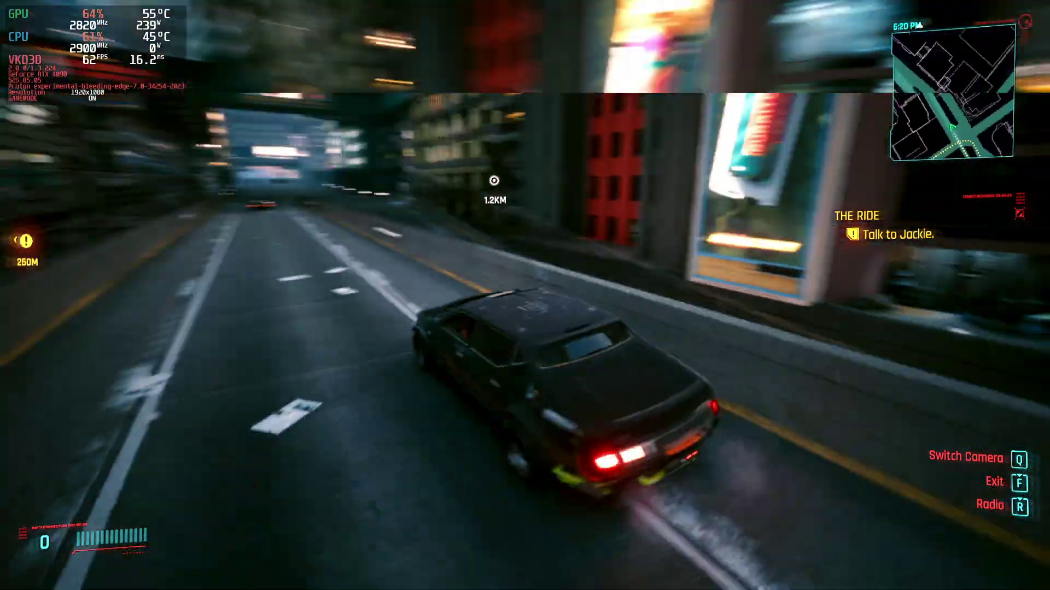
key(w)
key(Home)
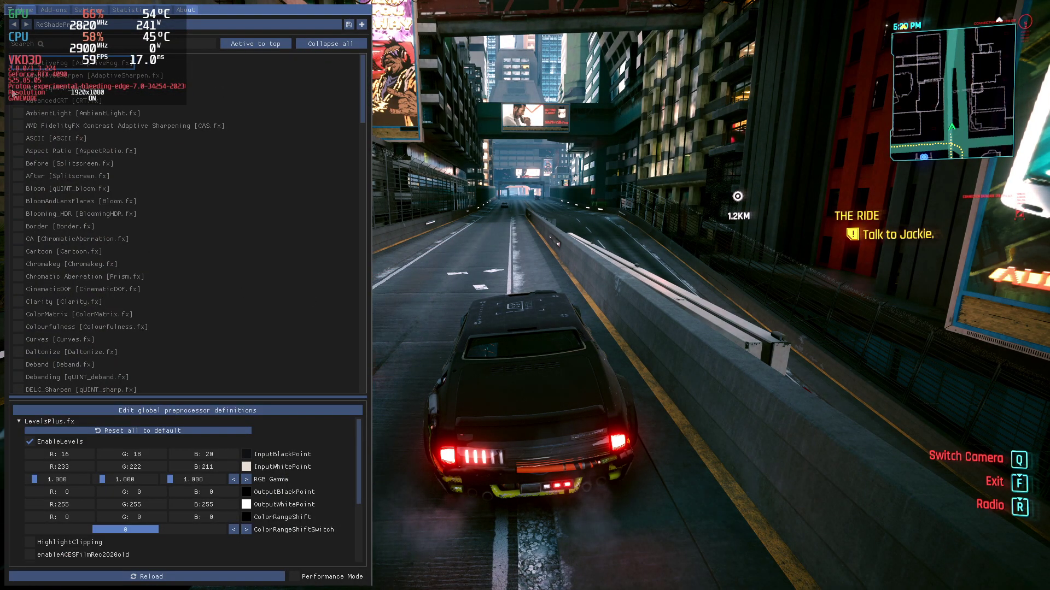
Turn off the LevelsPlus effect and the Tint effect (Sepia.fx) in the effects list.
scroll(102, 264, down, 10)
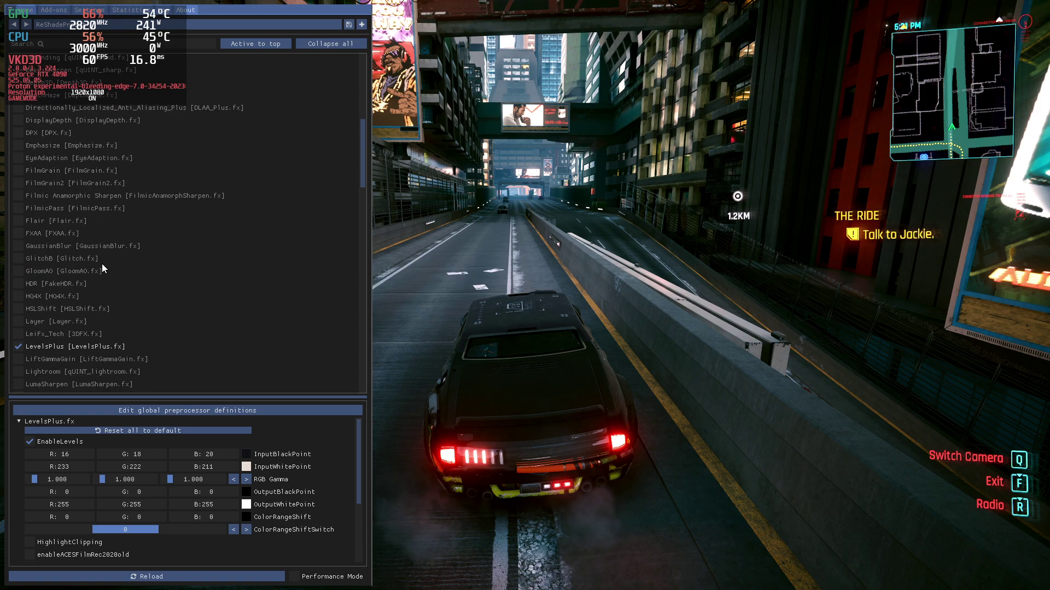
click(40, 240)
scroll(63, 265, down, 10)
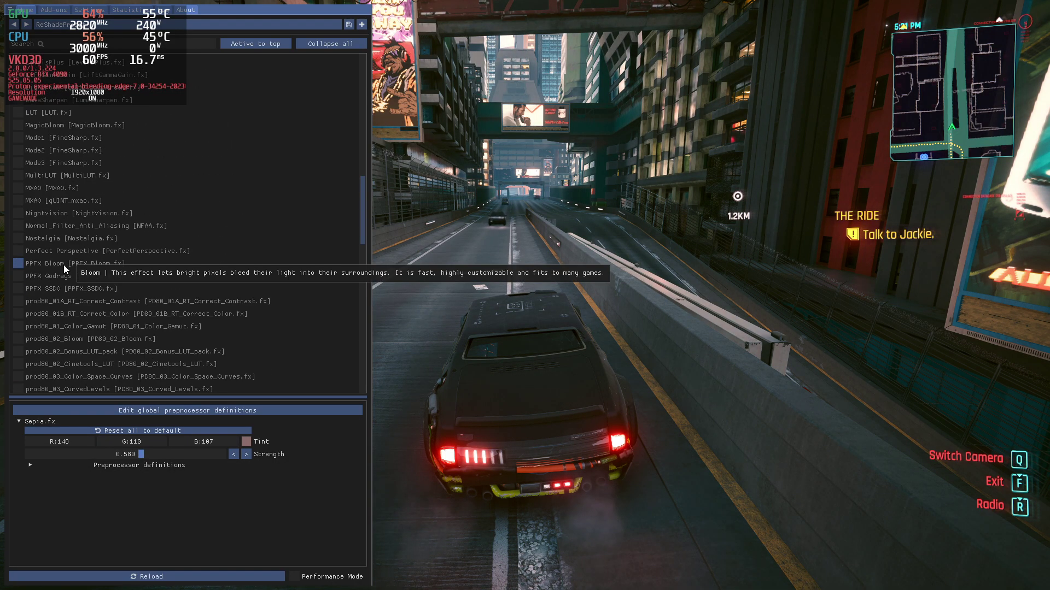
scroll(63, 265, down, 10)
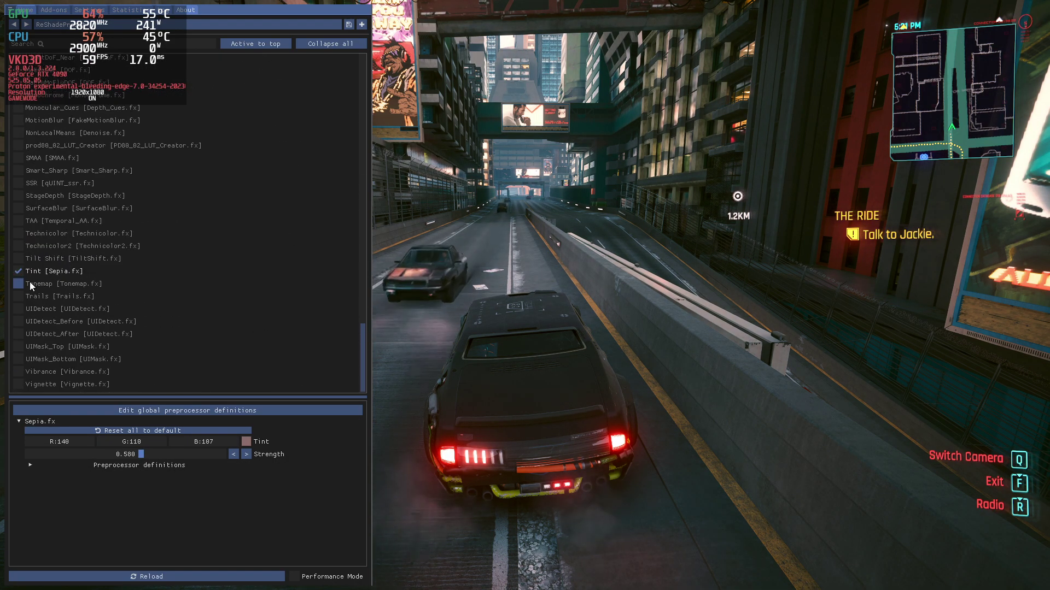
click(18, 271)
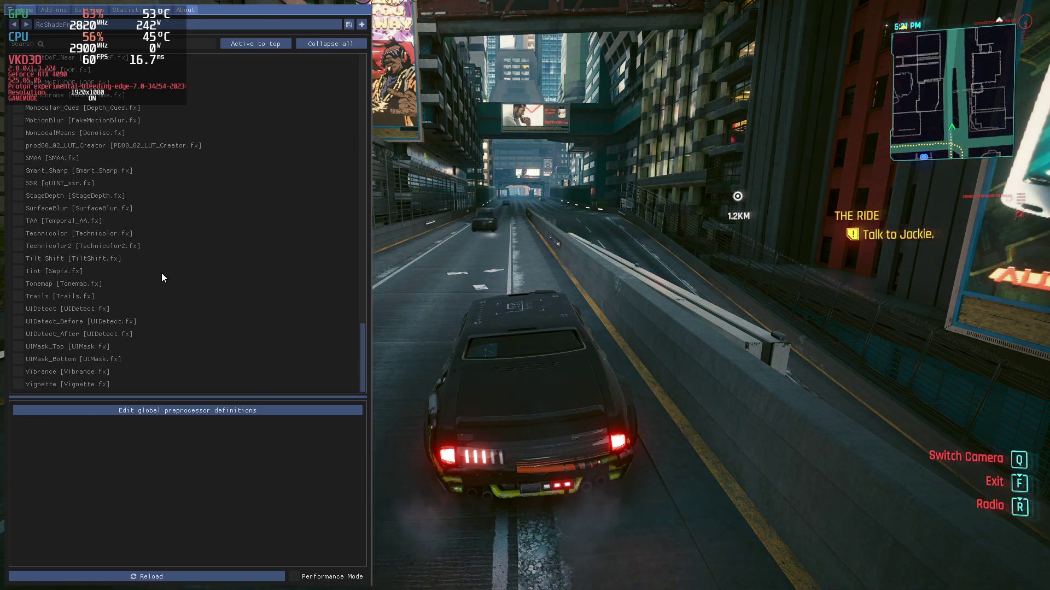
Try the SurfaceBlur and SMAA effects in turn, switching each off again.
click(18, 208)
click(18, 209)
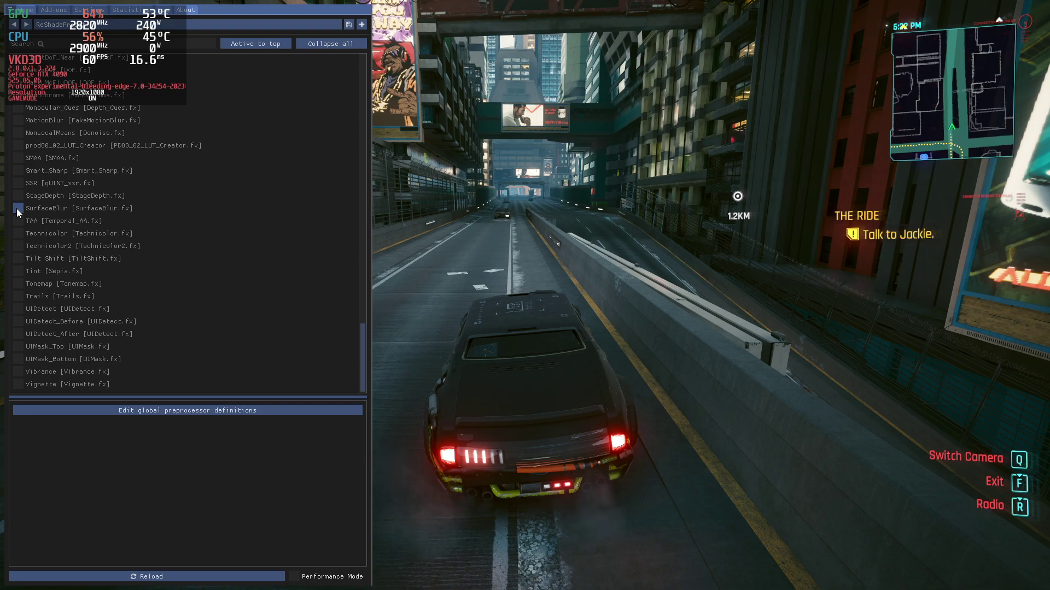
scroll(18, 213, up, 3)
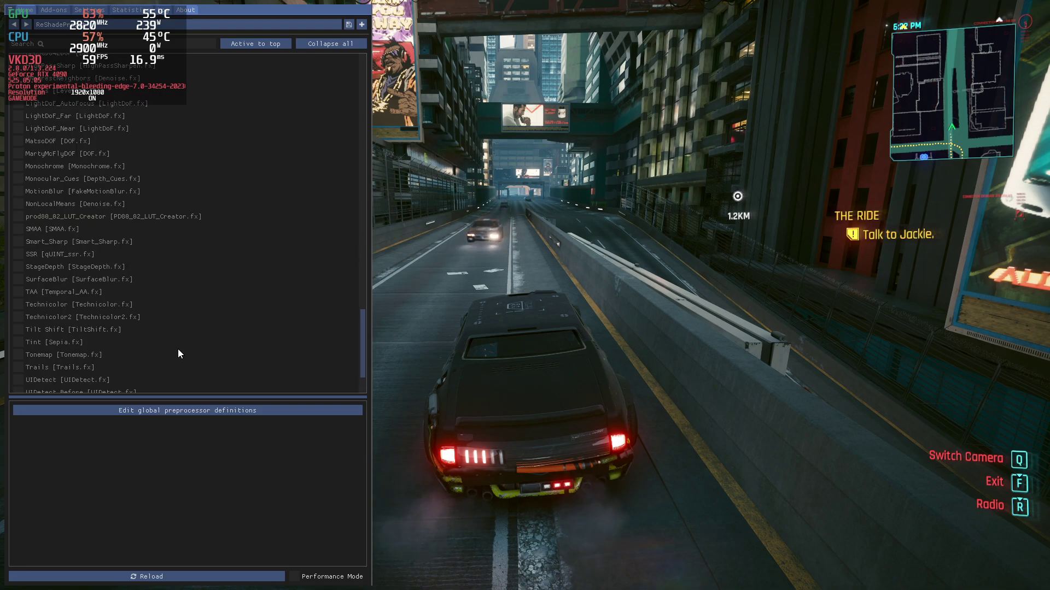
scroll(143, 335, up, 1)
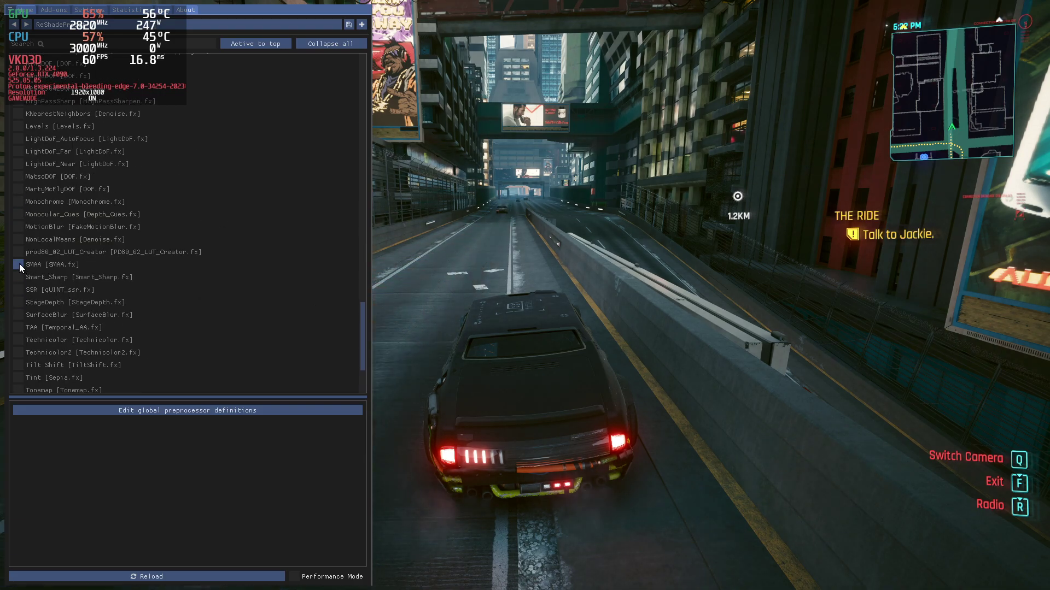
click(18, 265)
click(19, 265)
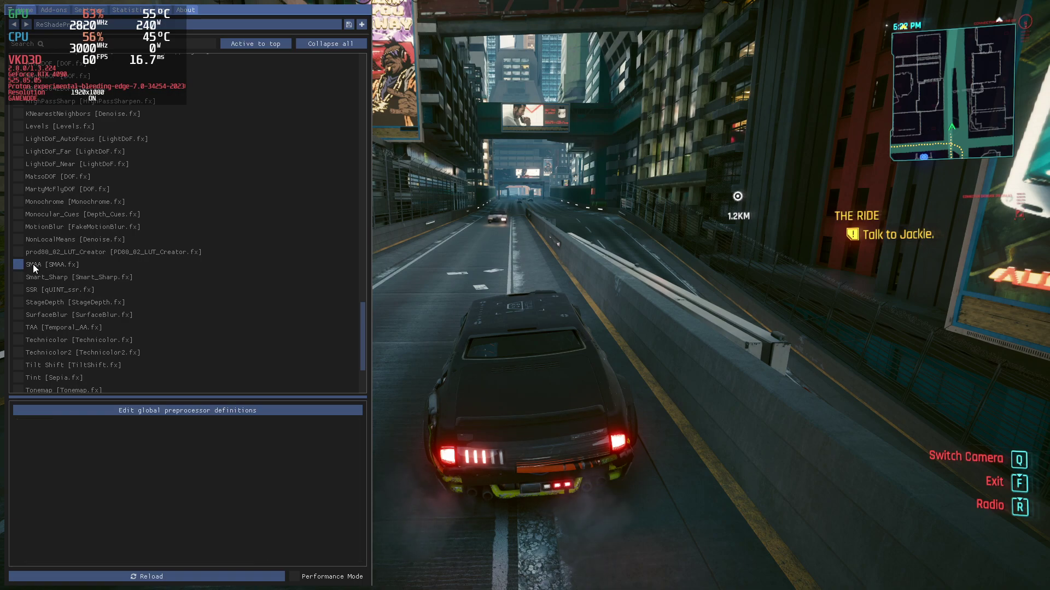
Enable the MotionBlur effect (FakeMotionBlur.fx), close the overlay and drive along the road to check the blur, braking at the end.
scroll(72, 280, up, 1)
click(19, 263)
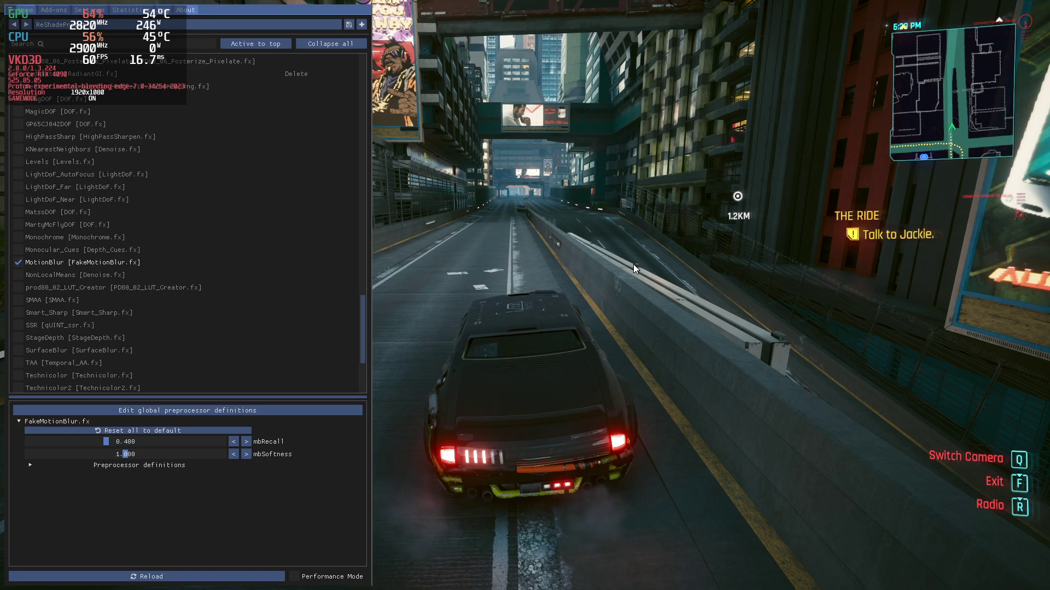
key(Home)
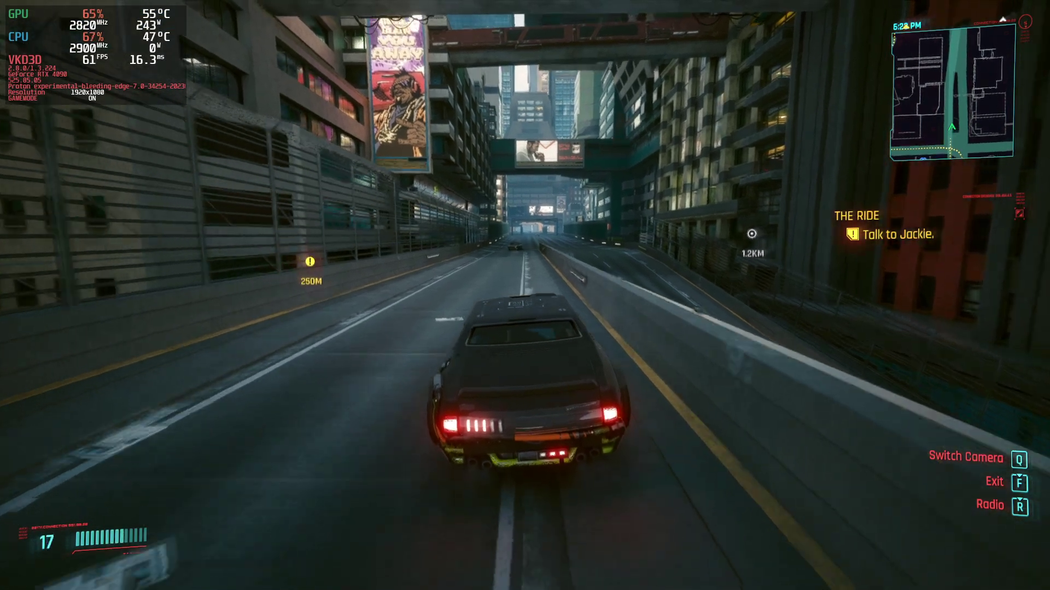
key(w)
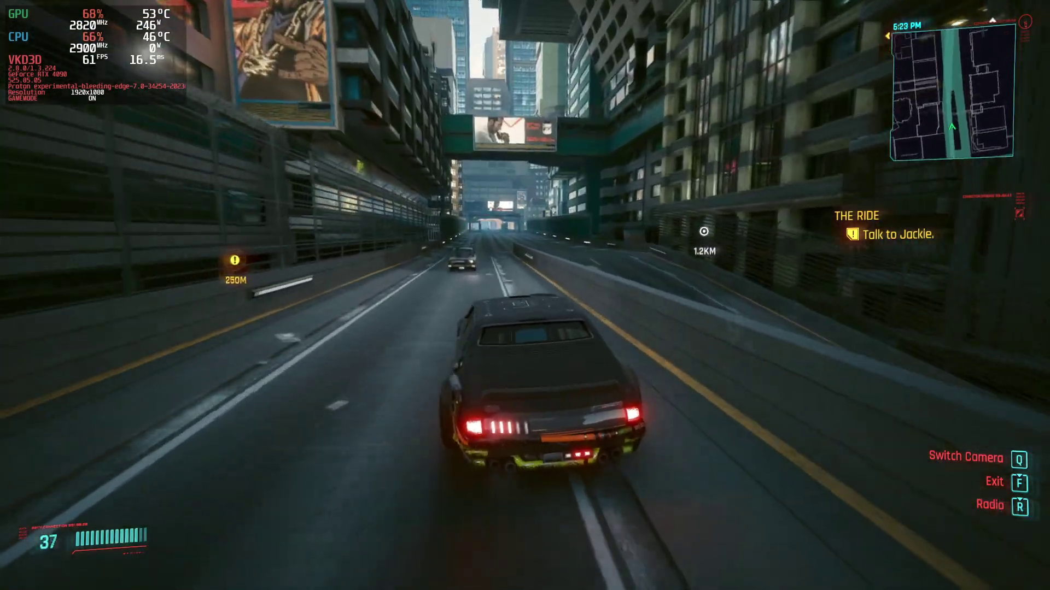
key(w)
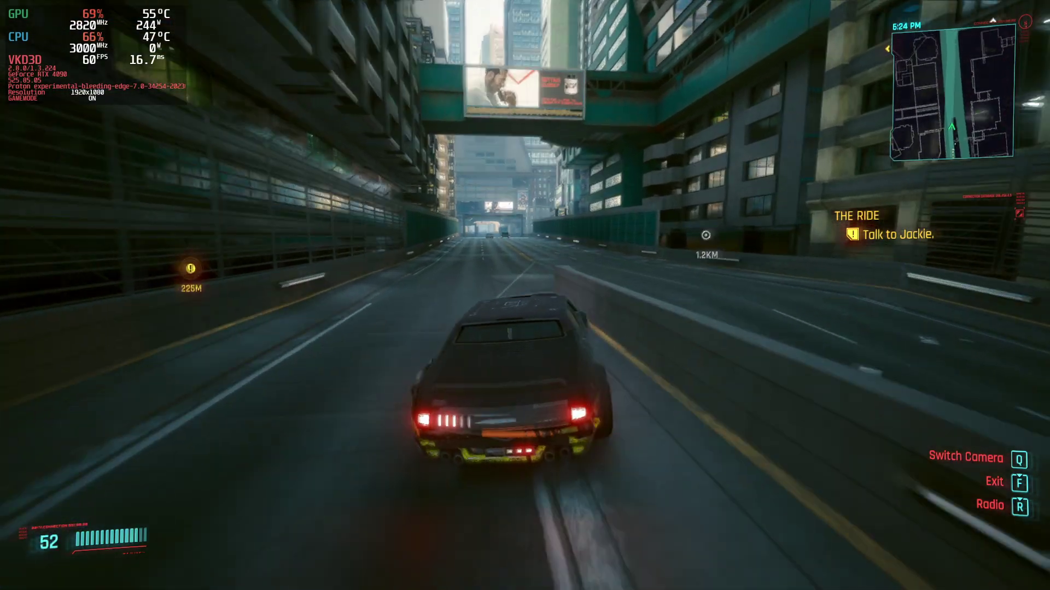
key(w)
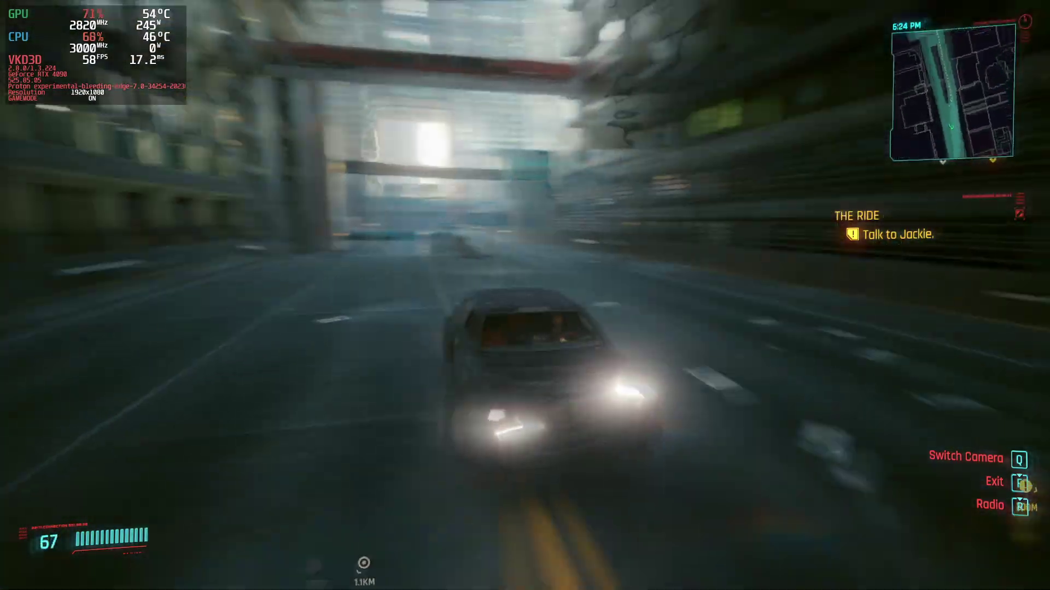
key(s)
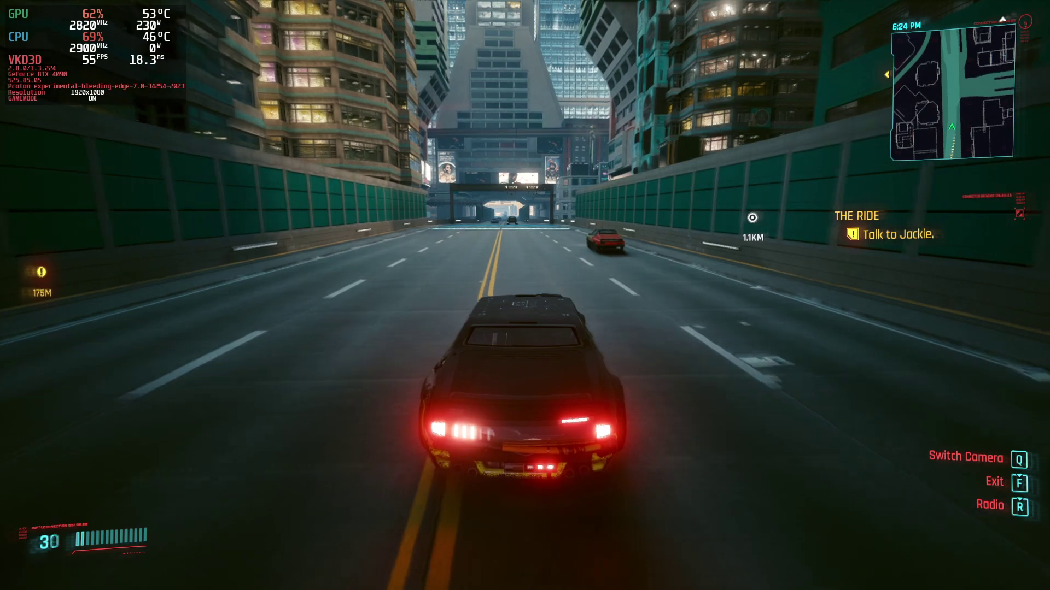
Reopen the ReShade overlay and turn off the MotionBlur effect.
key(Home)
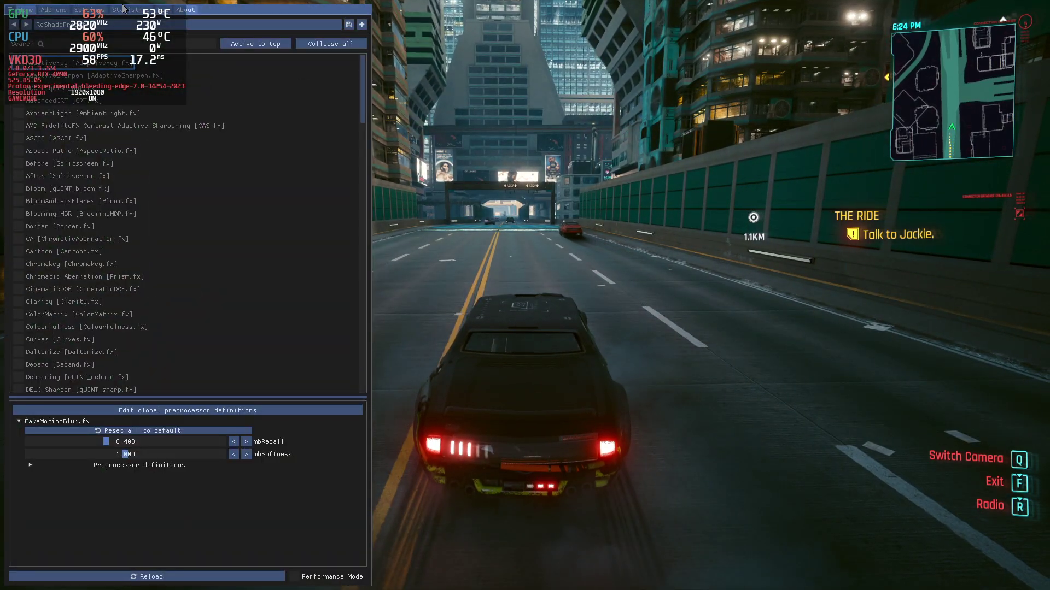
scroll(144, 330, down, 6)
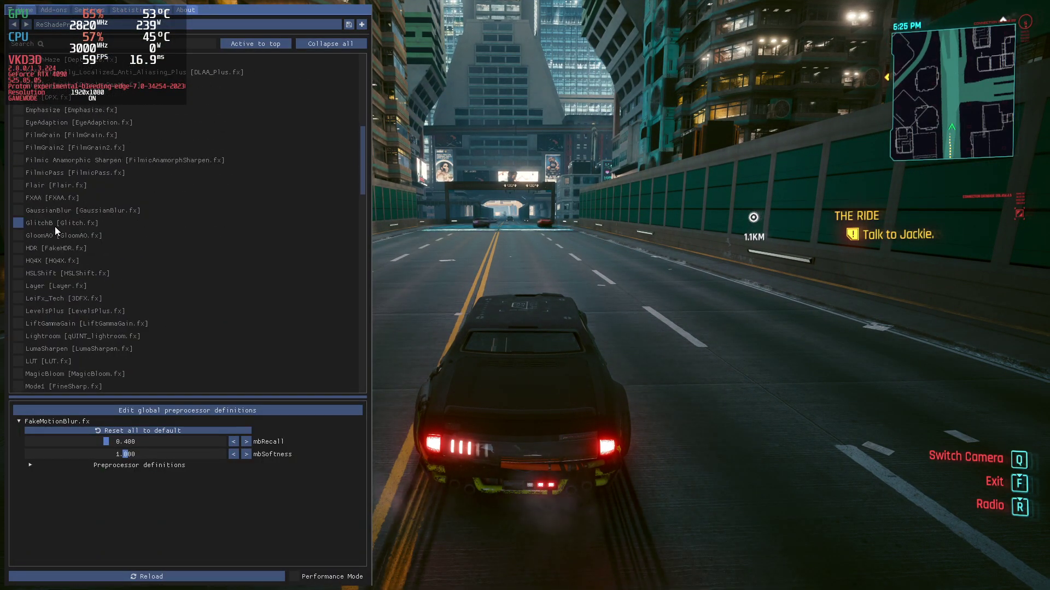
scroll(55, 226, down, 13)
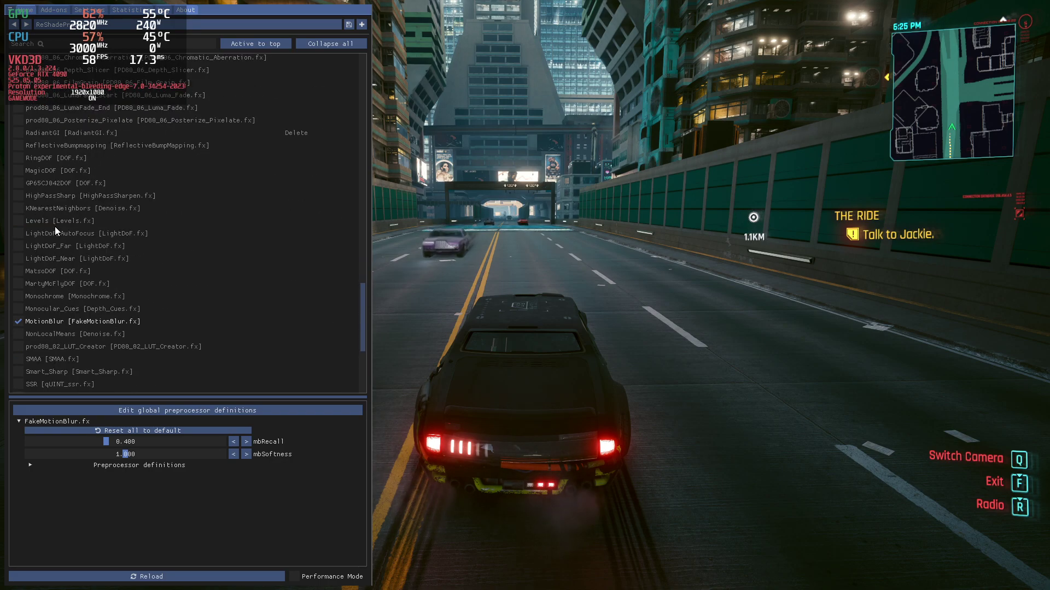
click(18, 322)
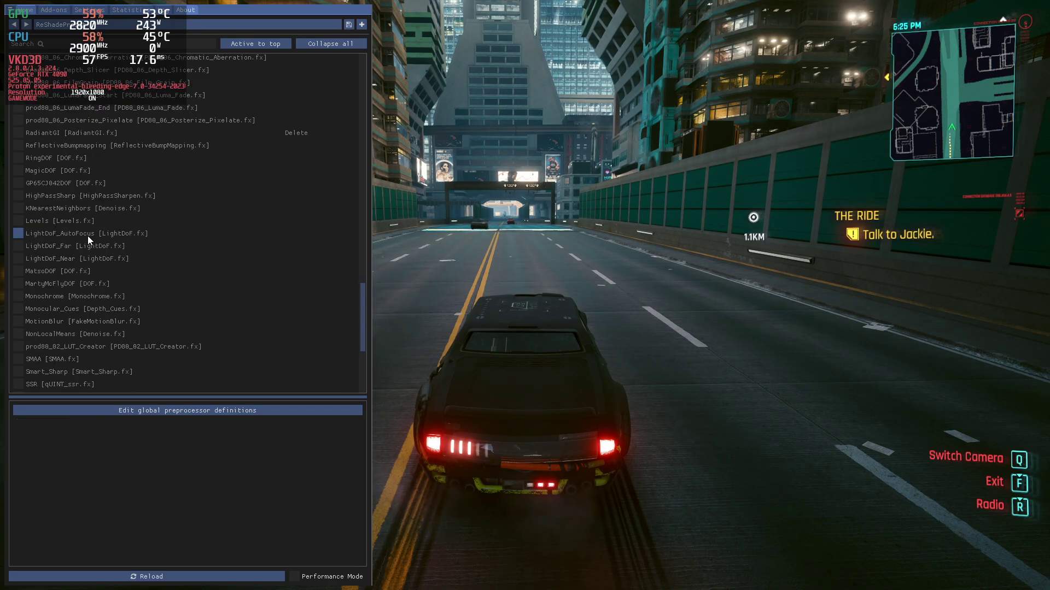
Try the Levels effect (Levels.fx) and the PPFX Bloom effect in turn, turning each off again.
click(19, 220)
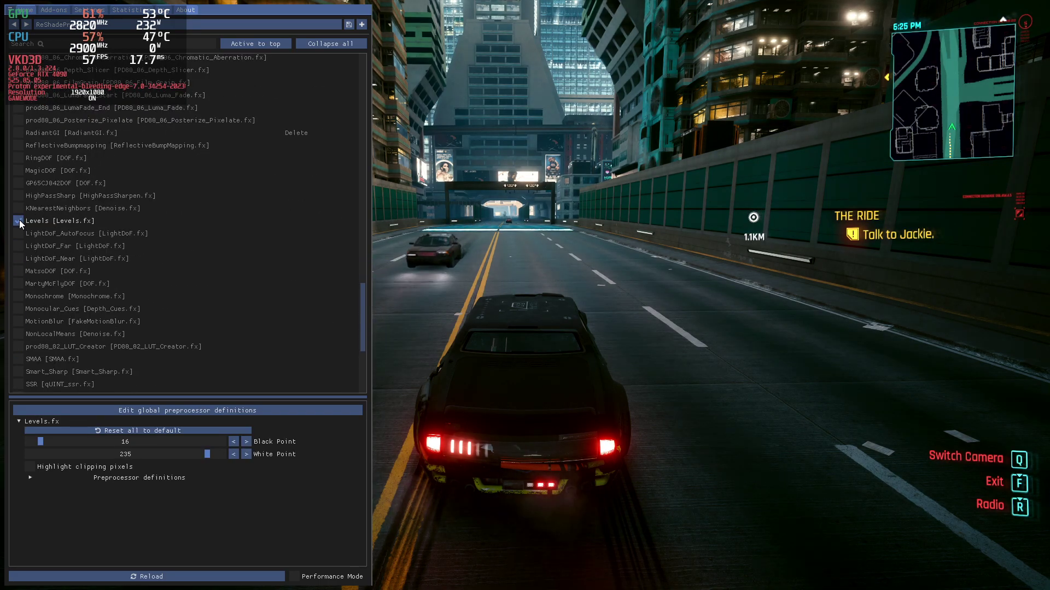
click(19, 220)
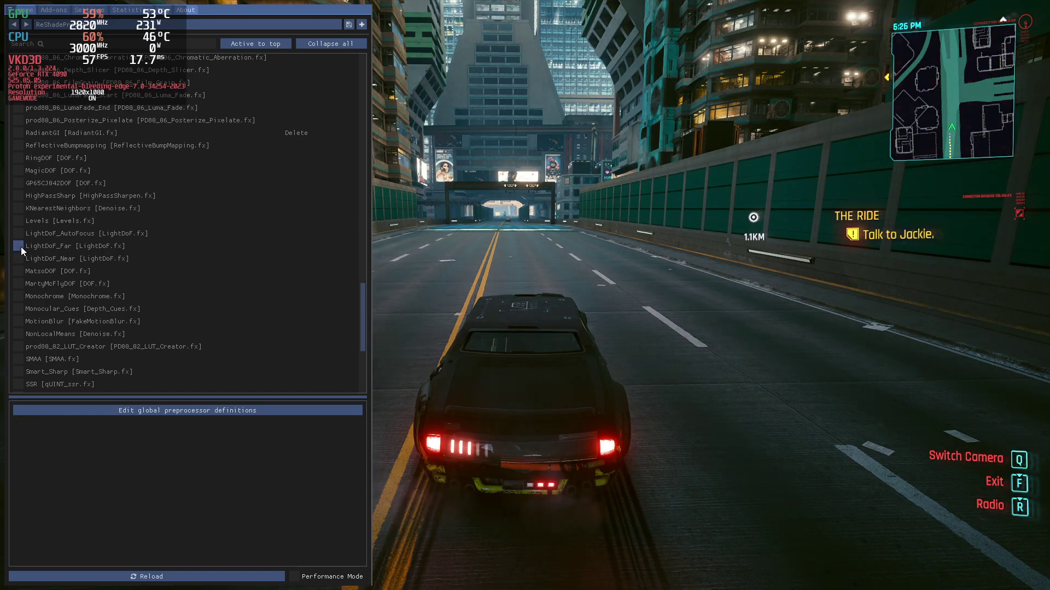
scroll(116, 261, up, 10)
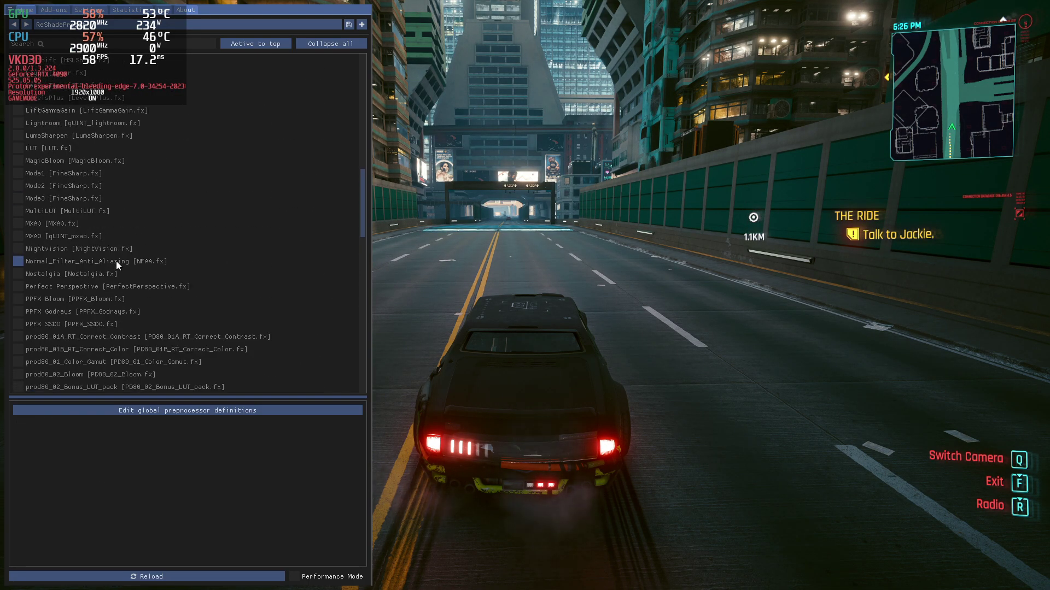
click(18, 301)
click(18, 301)
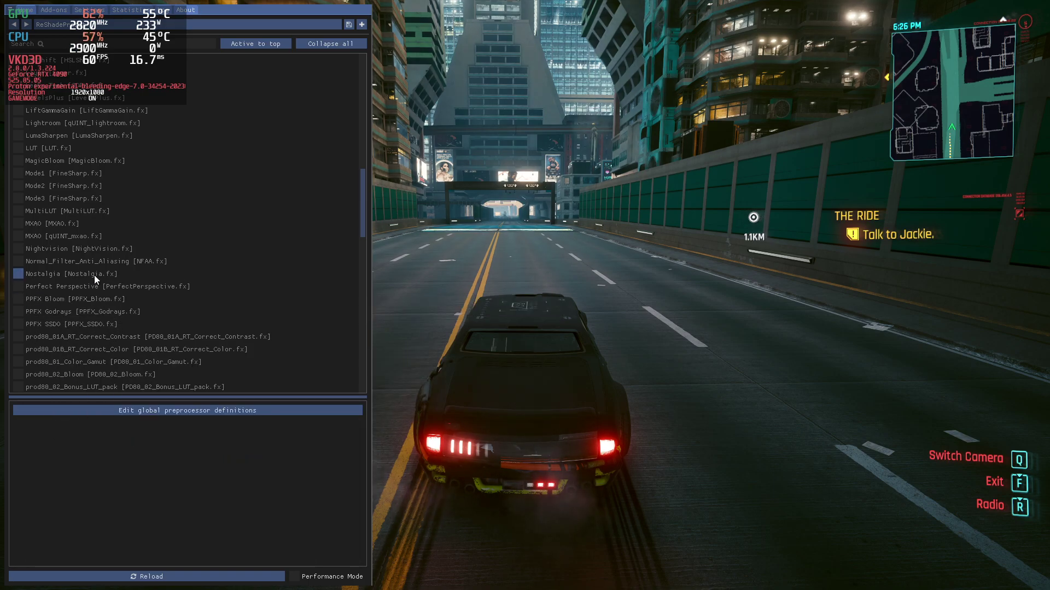
Toggle the LevelsPlus and LeiFx_Tech (3DFX.fx) effects on and off to compare their looks.
scroll(114, 244, up, 3)
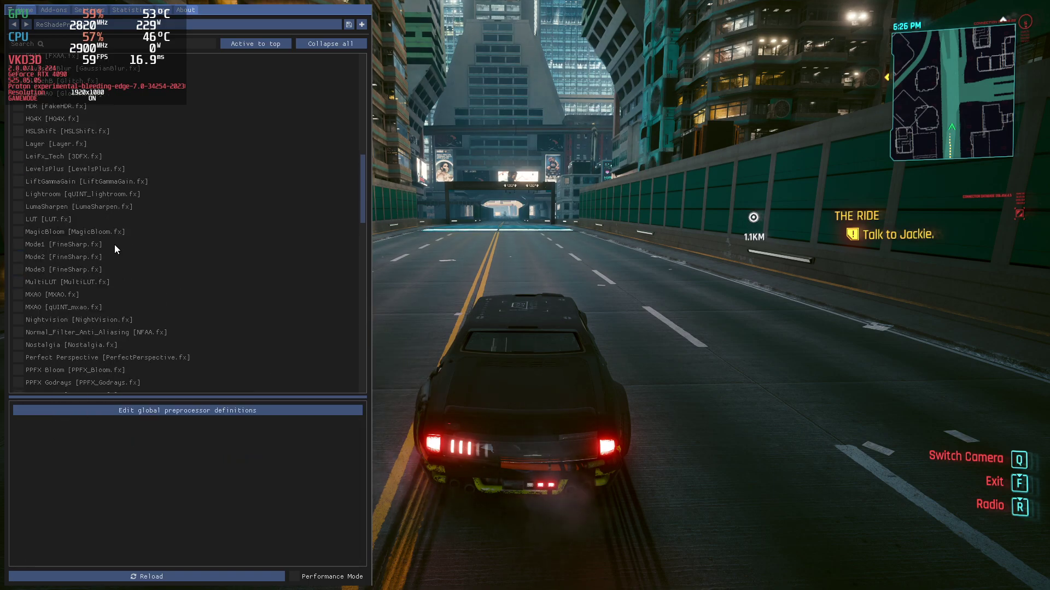
scroll(146, 274, up, 4)
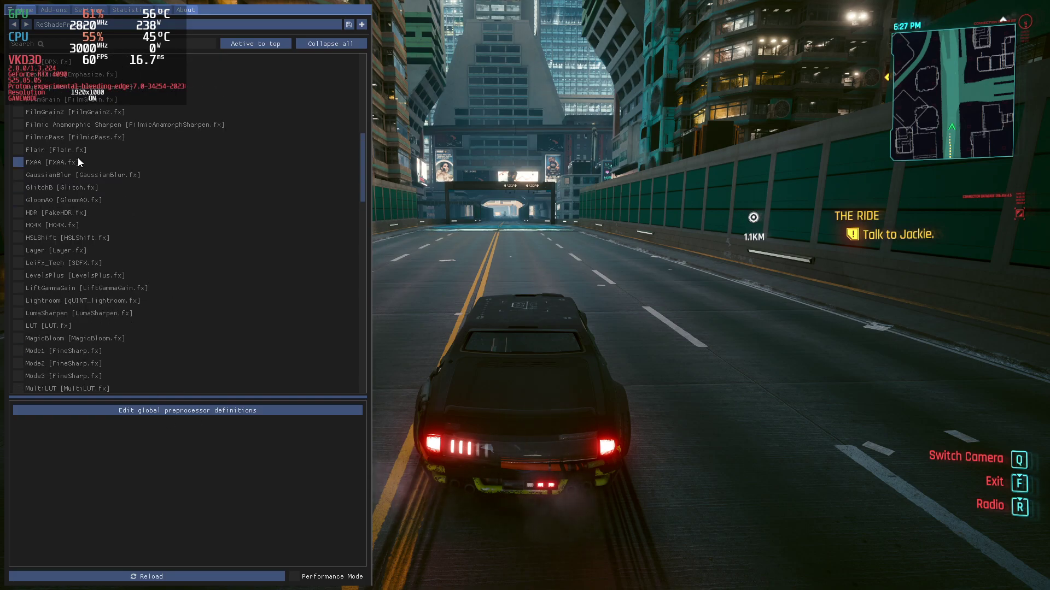
click(19, 275)
click(18, 276)
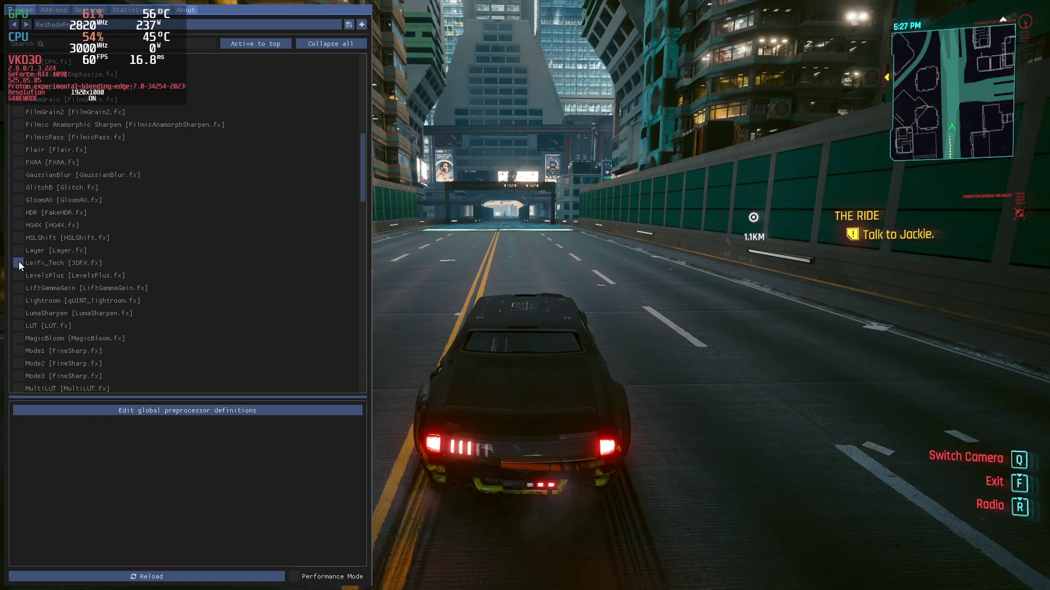
click(18, 263)
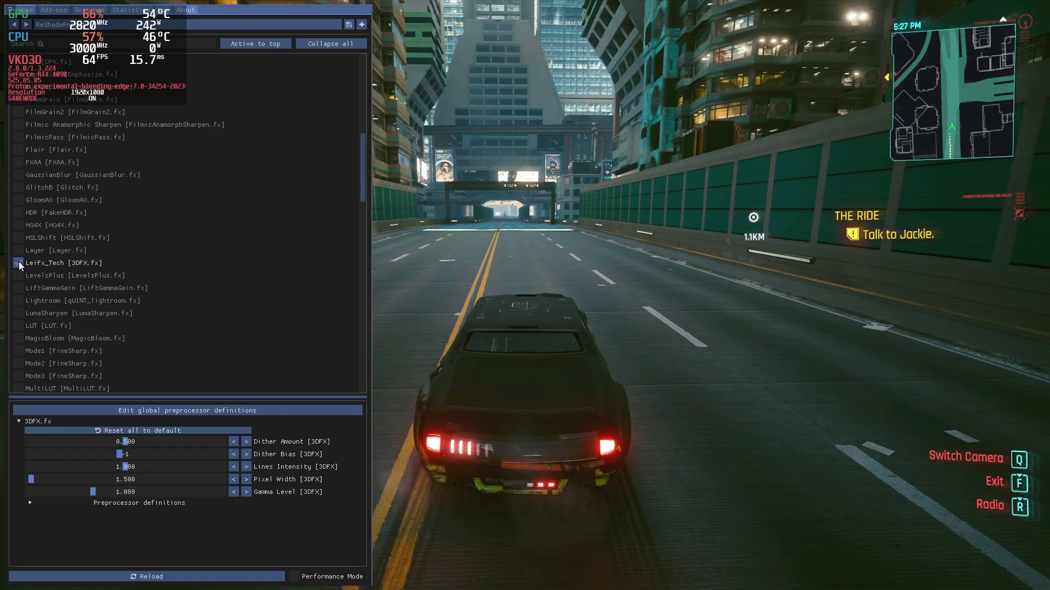
click(18, 263)
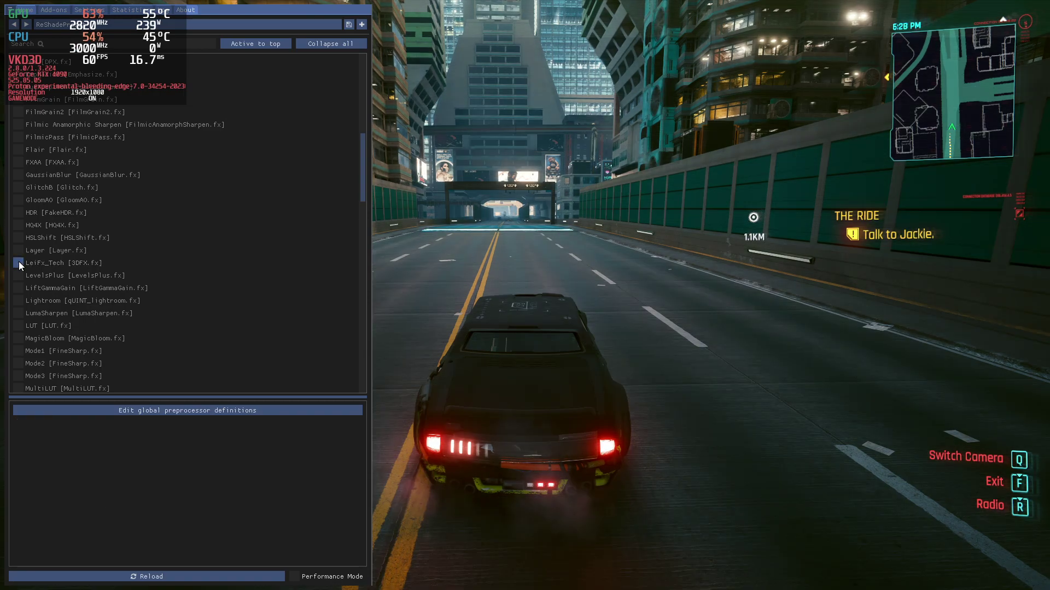
Try the Layer and HSLShift effects one after the other, disabling each again.
click(21, 250)
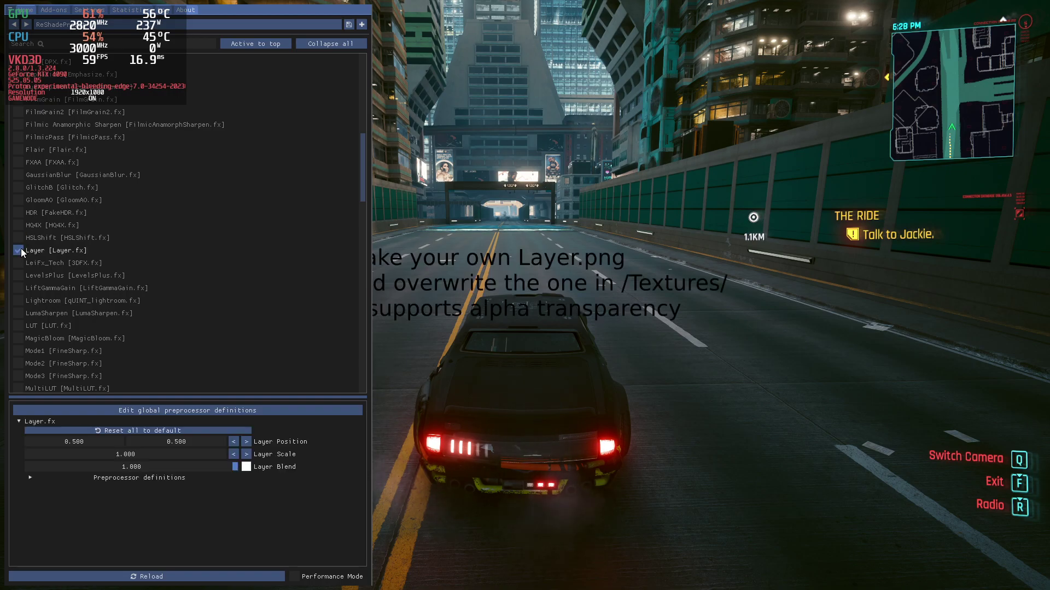
click(21, 250)
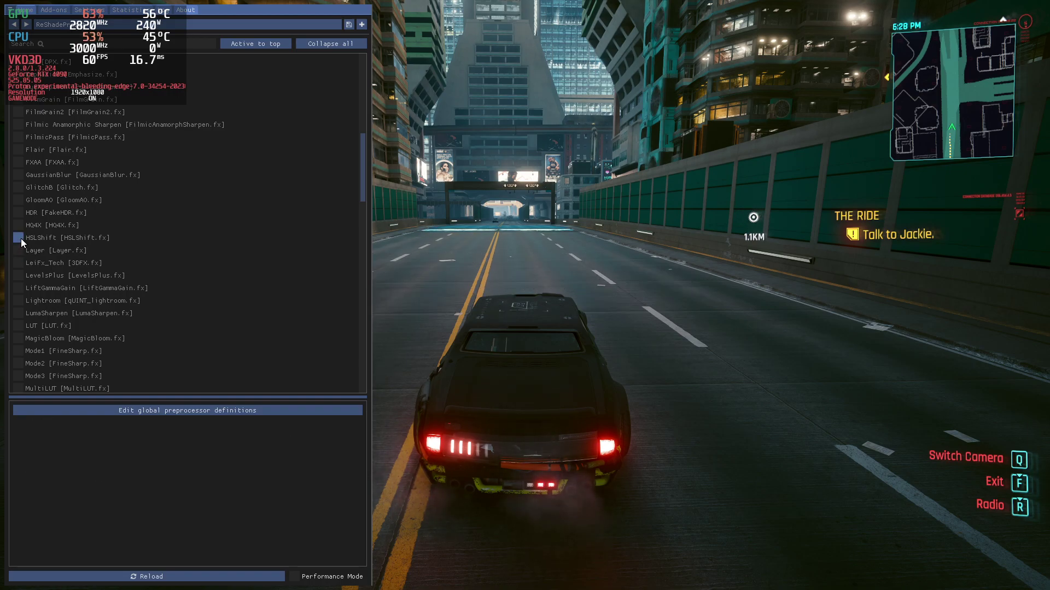
click(20, 238)
click(21, 239)
Test the HQ4X effect and the Layer effect once more, leaving both disabled.
click(17, 226)
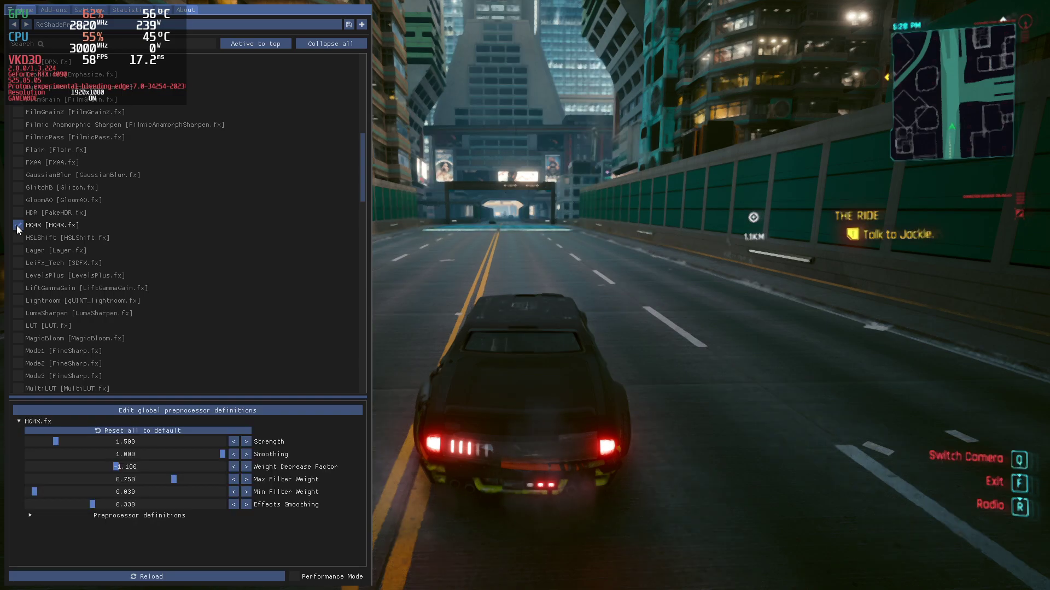
click(17, 226)
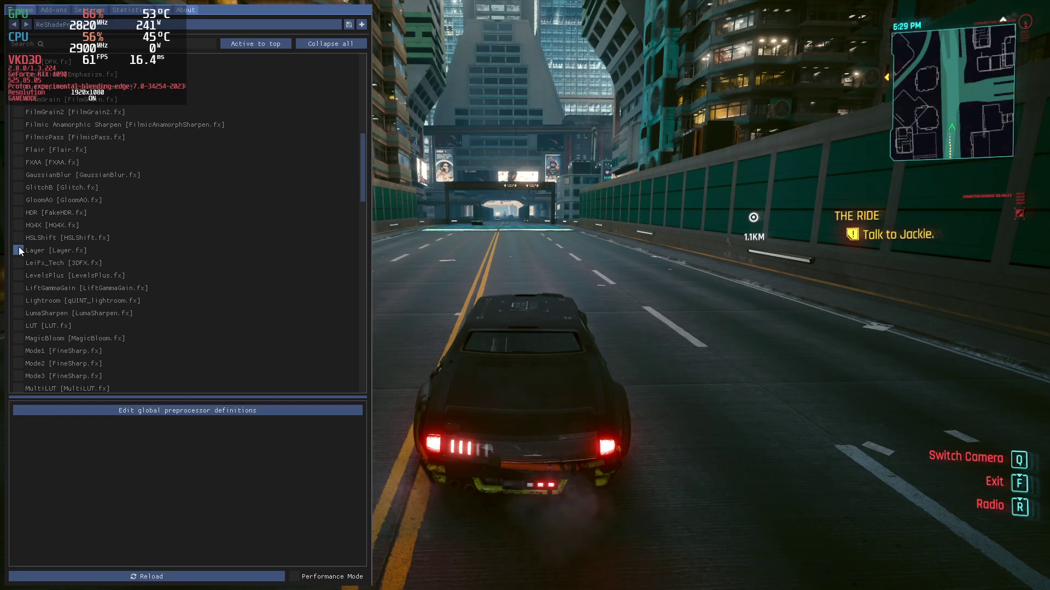
click(20, 251)
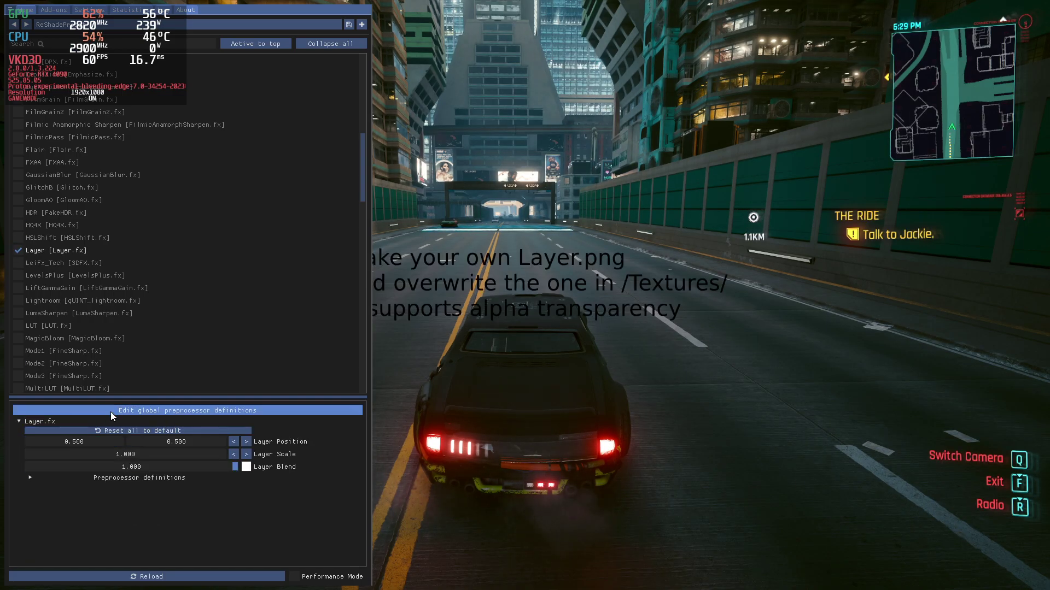
click(19, 251)
scroll(34, 205, up, 2)
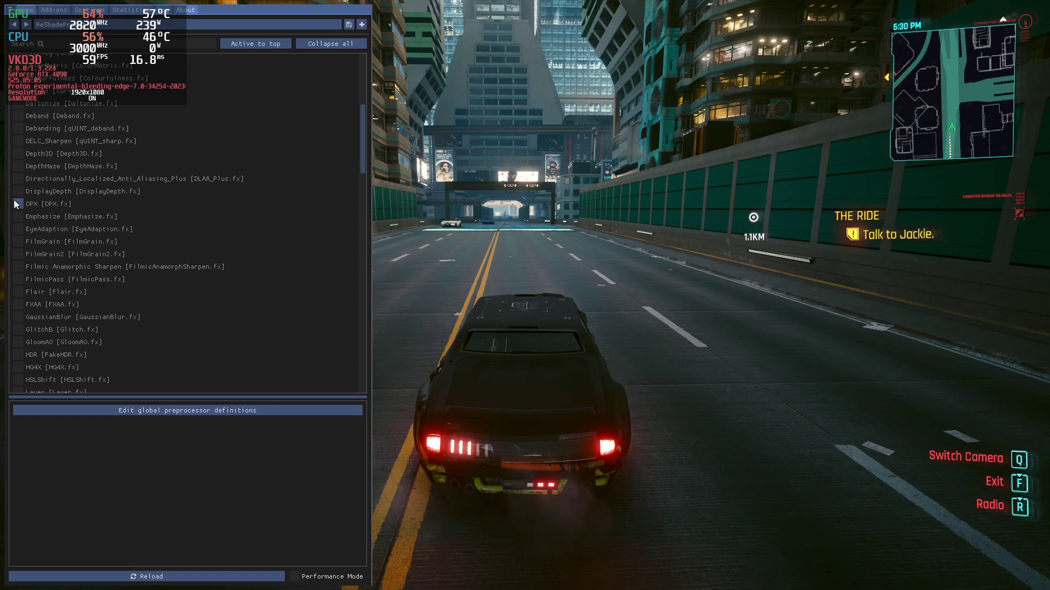
Toggle the DPX effect (DPX.fx) on and off to compare its look, leaving it disabled.
click(18, 204)
click(18, 204)
click(17, 204)
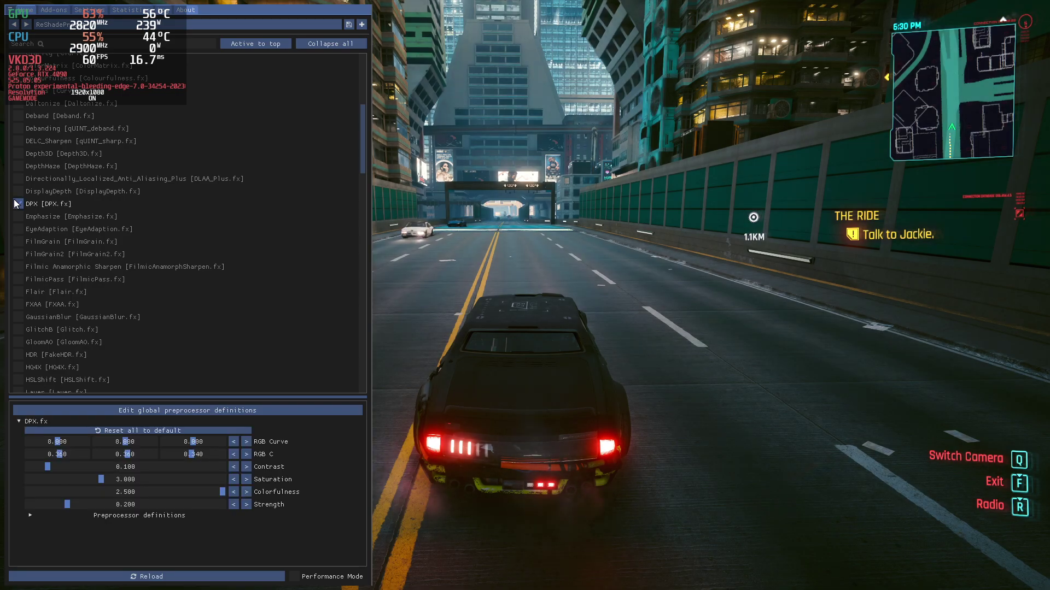
click(18, 204)
Try the Curves (Curves.fx) and Chromakey (Chromakey.fx) effects one after the other, disabling each again.
scroll(94, 317, up, 3)
scroll(93, 308, up, 2)
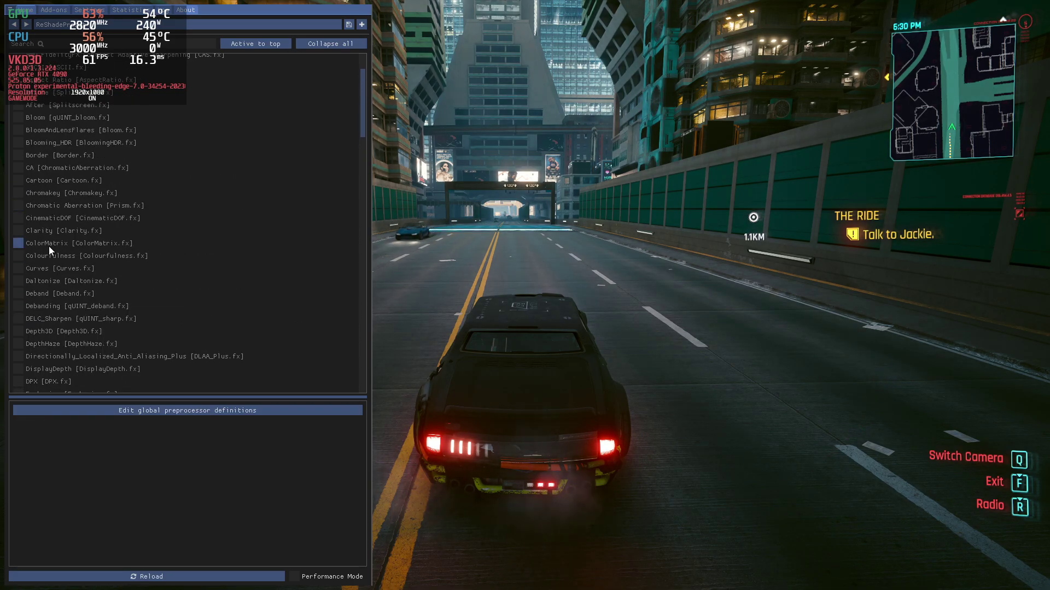
click(18, 268)
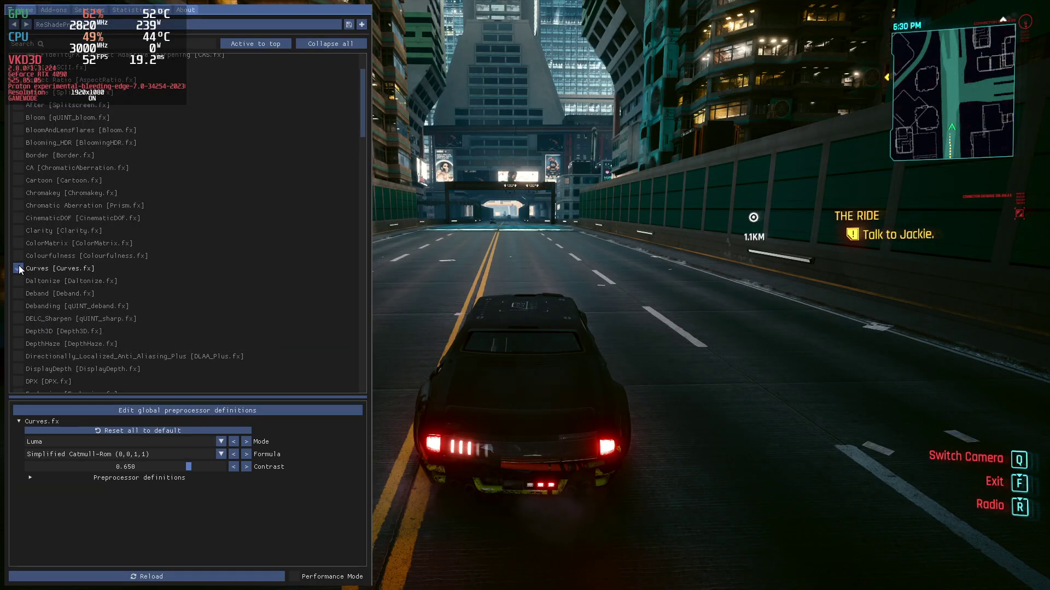
click(18, 269)
click(19, 194)
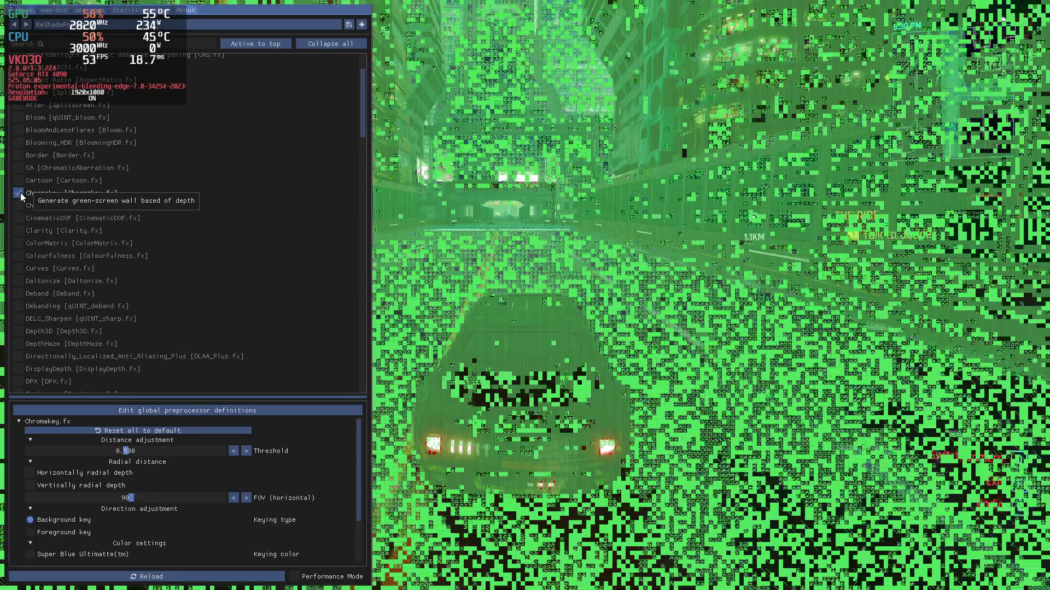
click(18, 194)
Toggle the Border effect (Border.fx) on and off to compare the framing, leaving it disabled.
scroll(250, 270, up, 2)
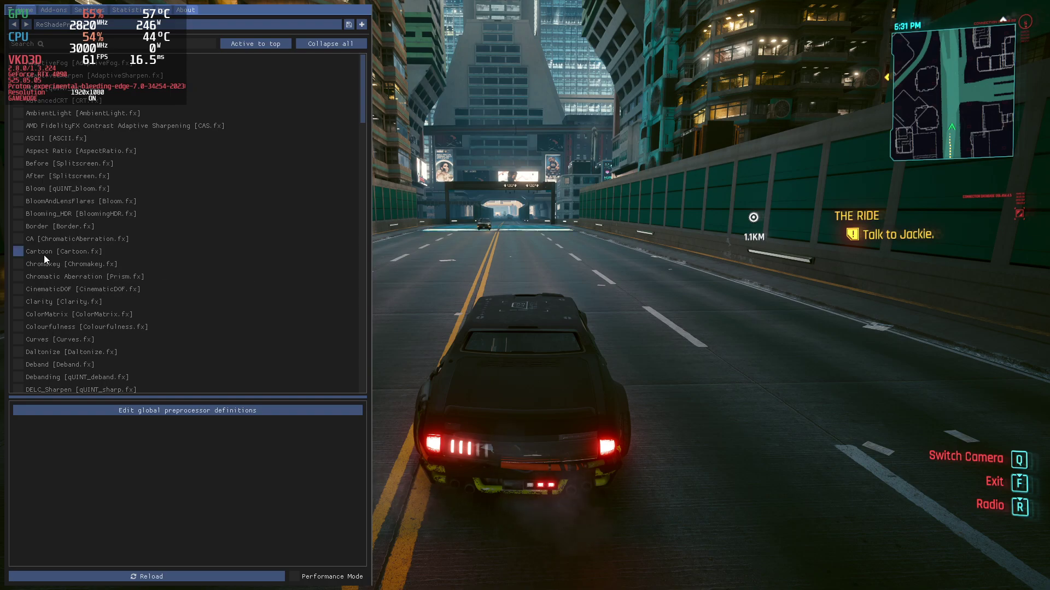
click(18, 227)
click(18, 226)
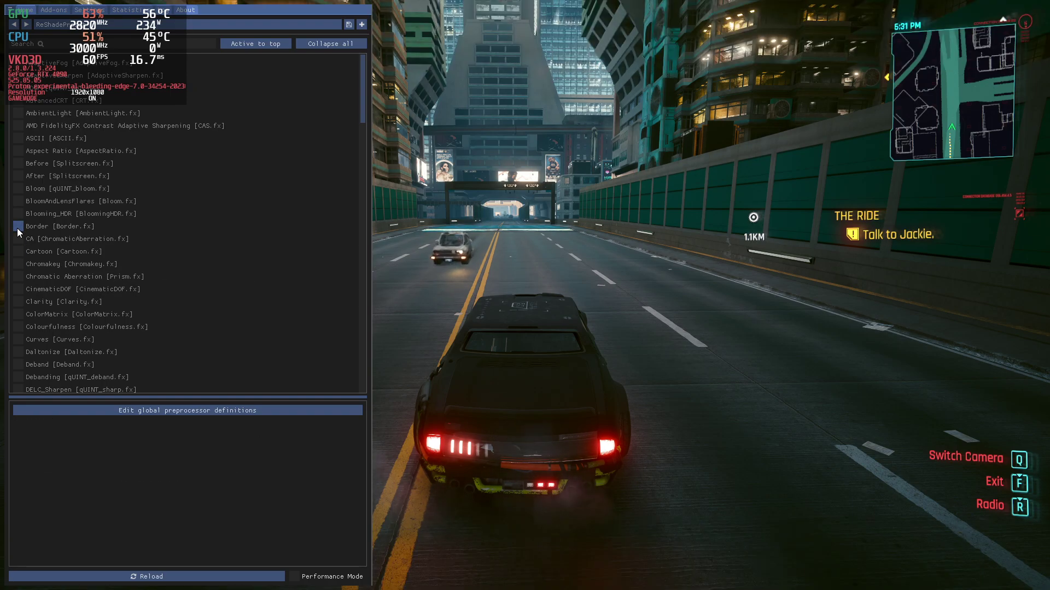
click(18, 226)
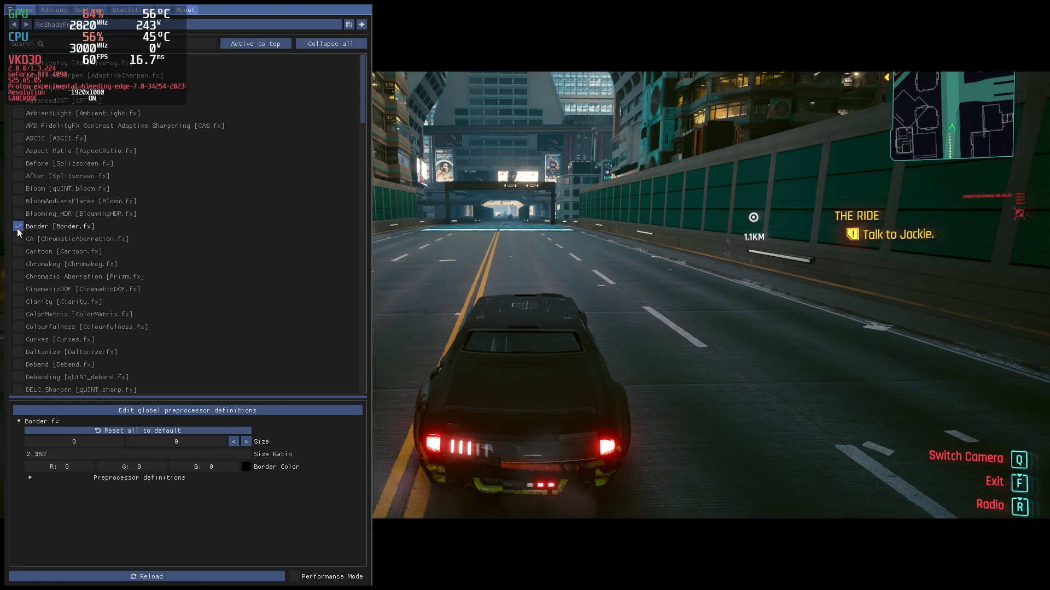
click(17, 228)
Test the Blooming_HDR and BloomAndLensFlares effects in turn, leaving both disabled.
click(22, 211)
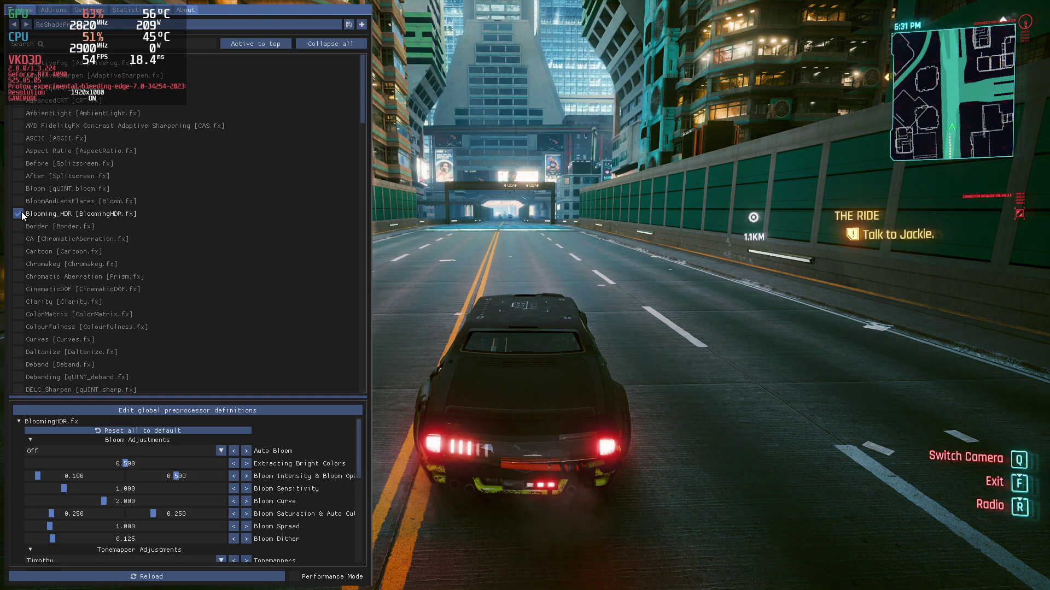
click(19, 213)
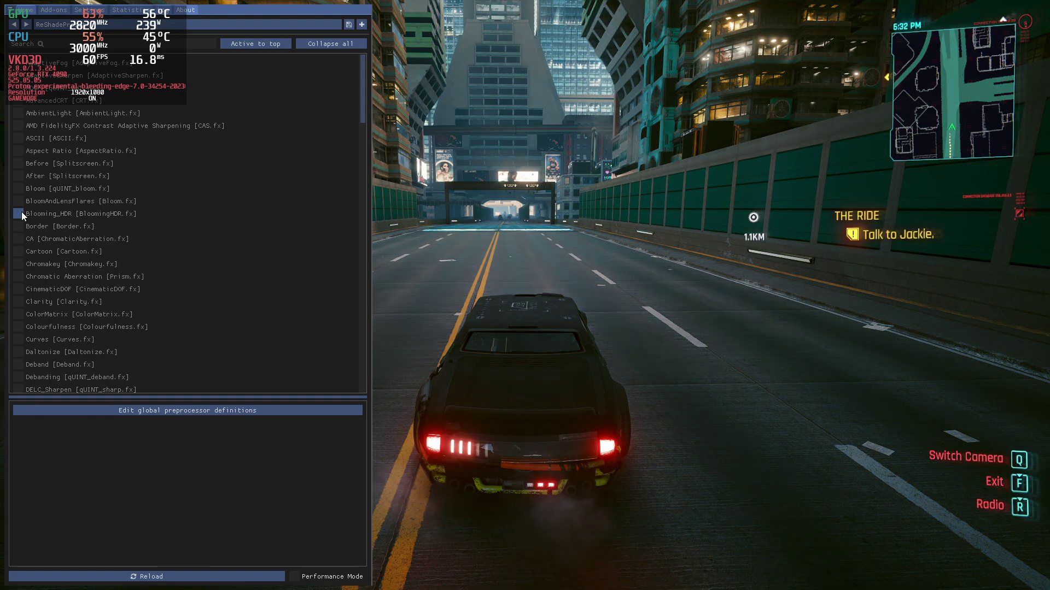
click(18, 213)
click(18, 213)
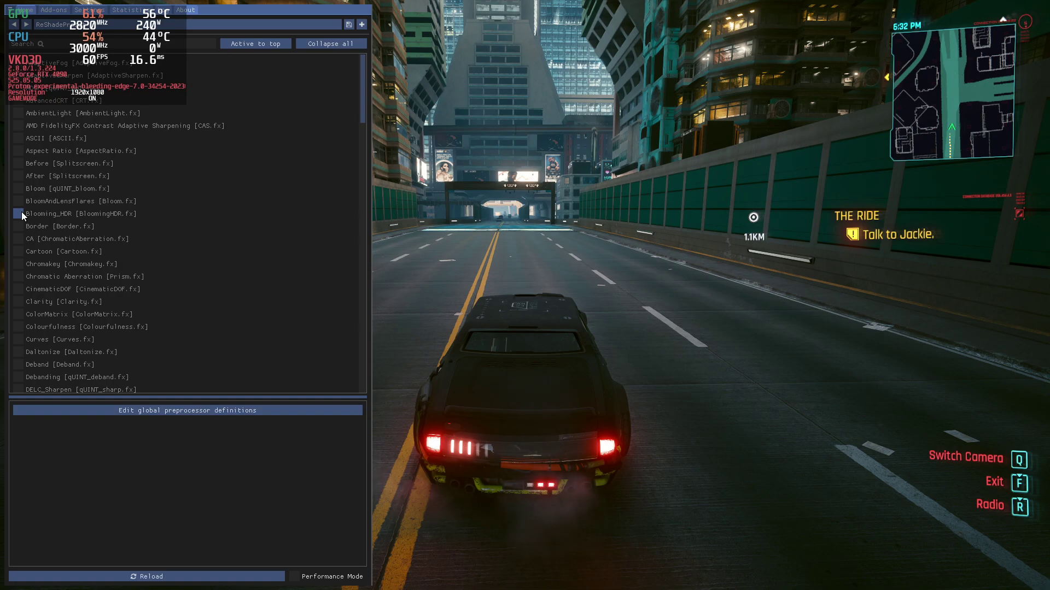
click(19, 201)
click(18, 200)
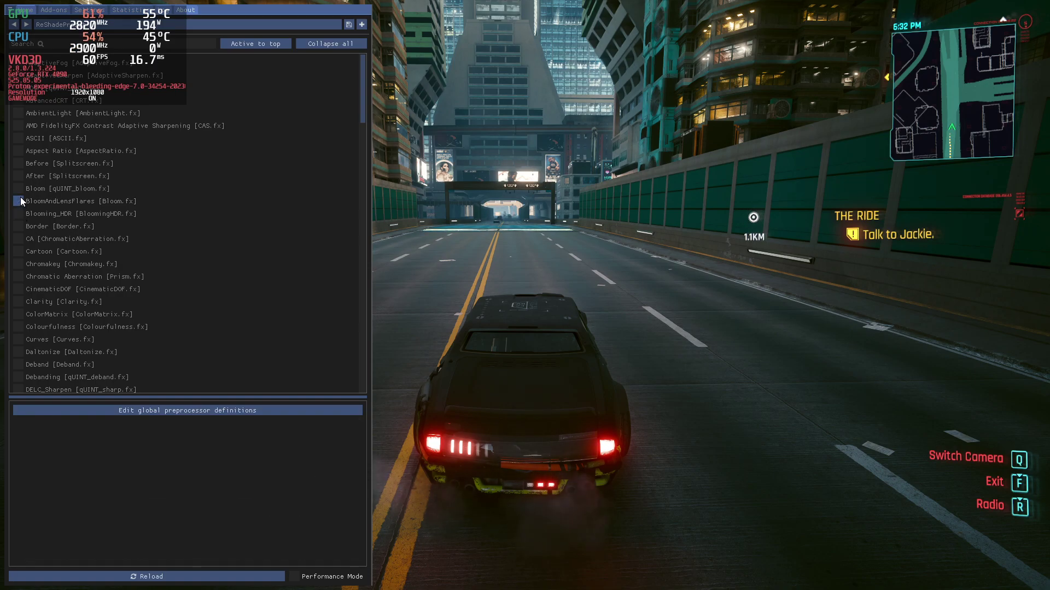
Enable the qUINT Bloom effect (qUINT_bloom.fx), close the ReShade overlay and drive down the highway ramp to view it in motion.
click(18, 189)
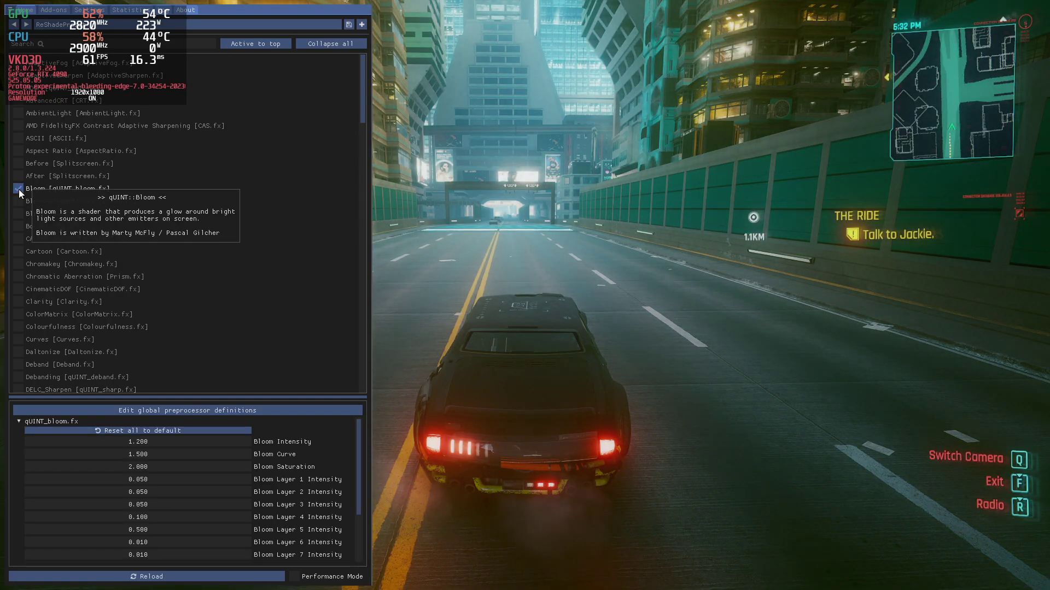
key(Home)
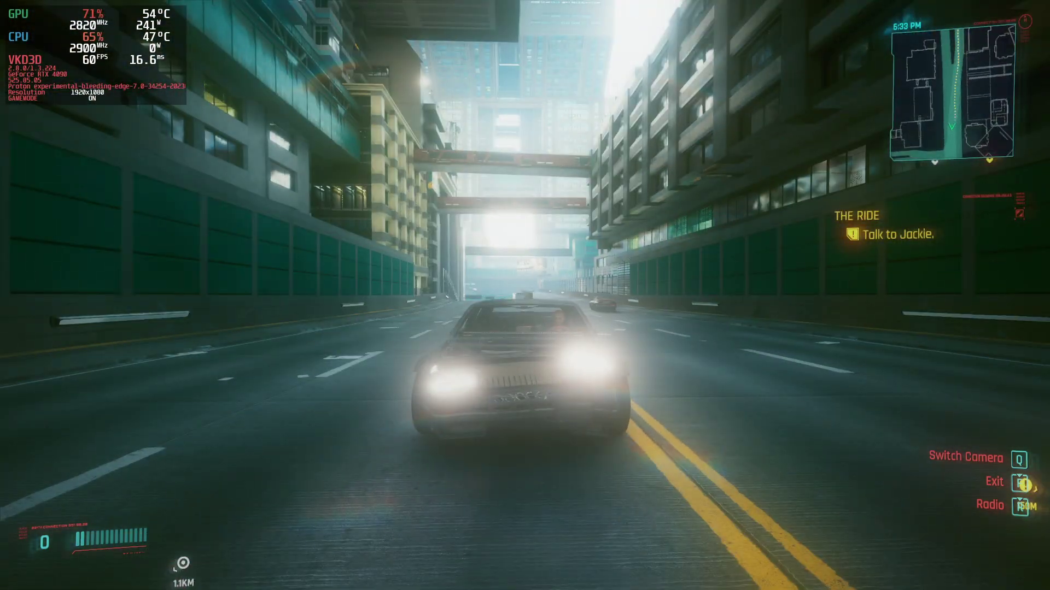
key(w)
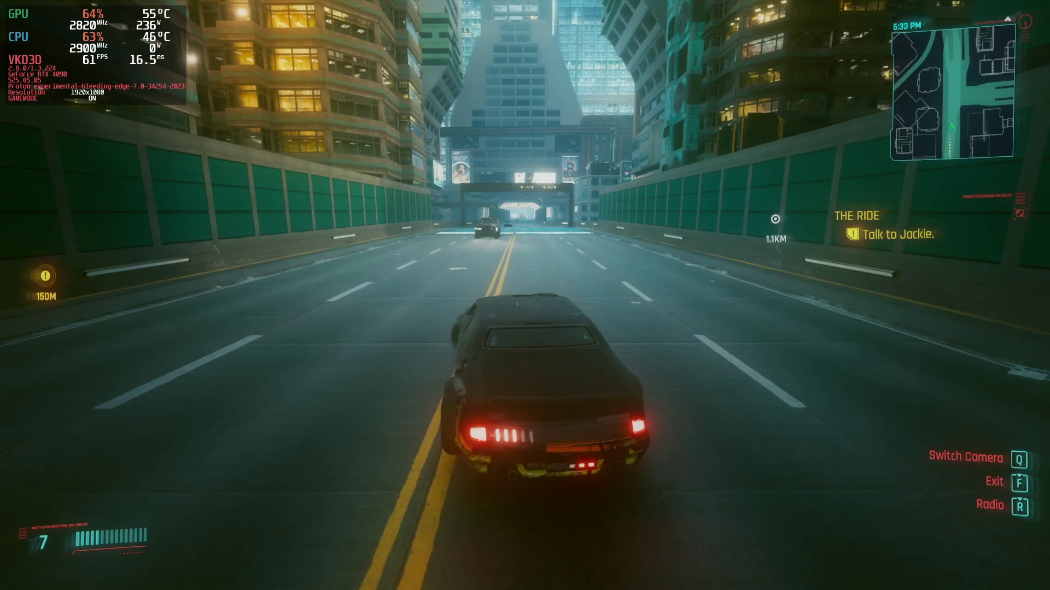
key(a)
key(d)
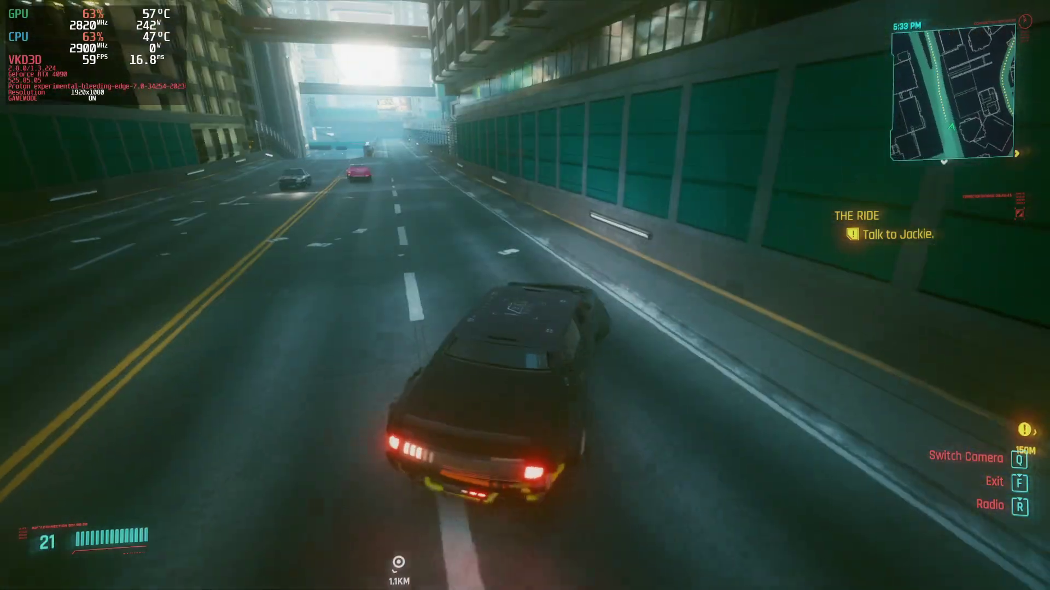
key(w)
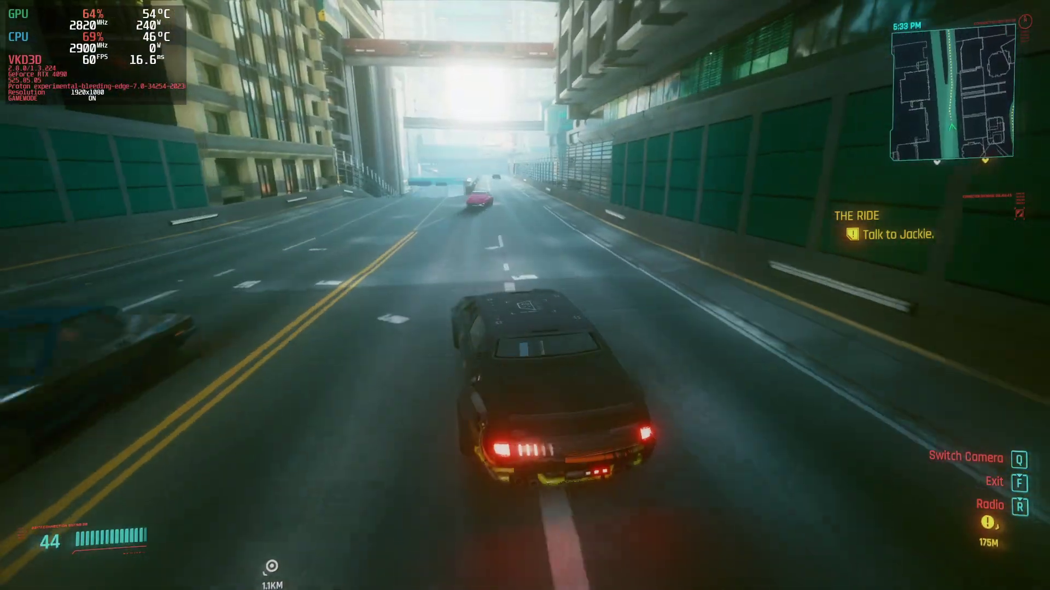
key(w)
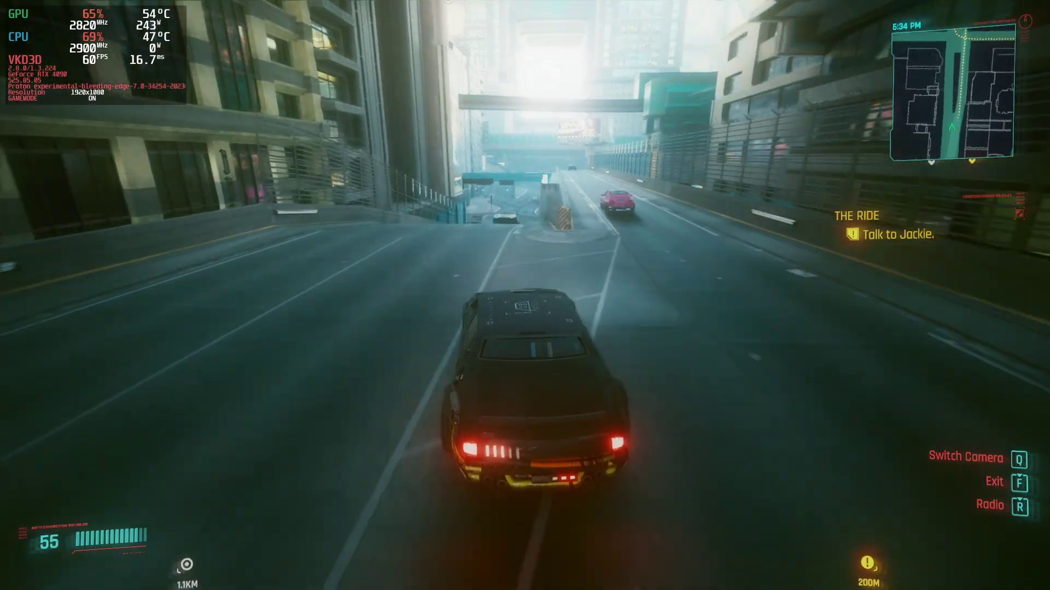
key(w)
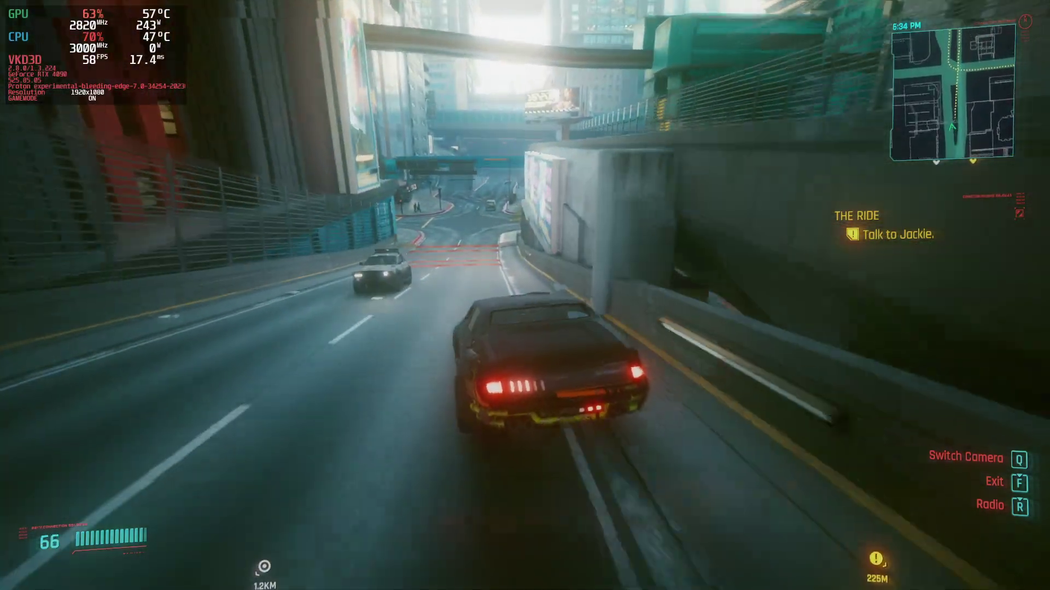
key(s)
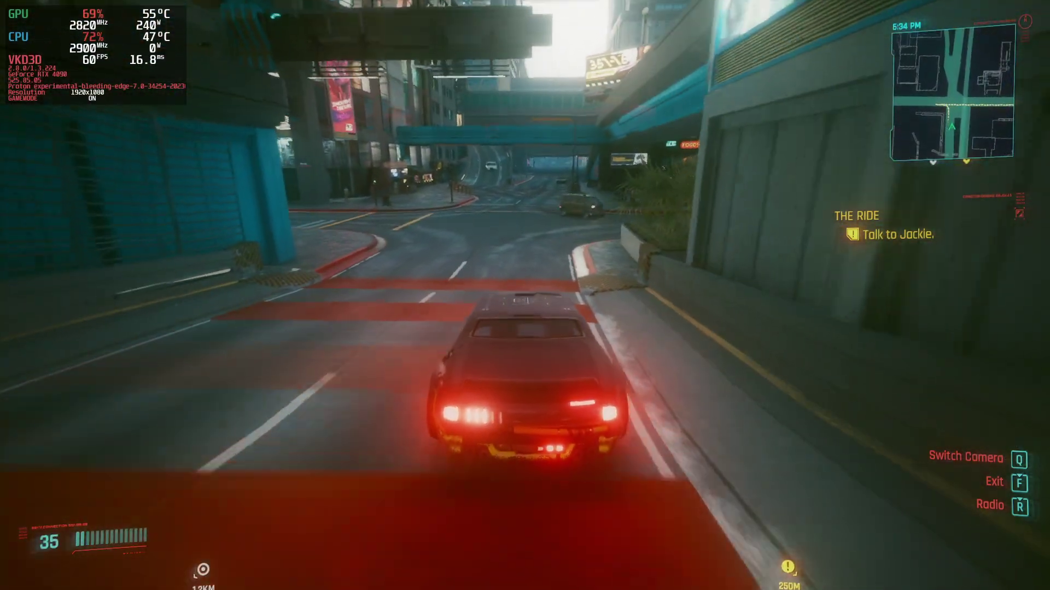
Turn through the intersection and drive into the street beside the yellow station to examine the Bloom effect in the city.
key(s)
key(d)
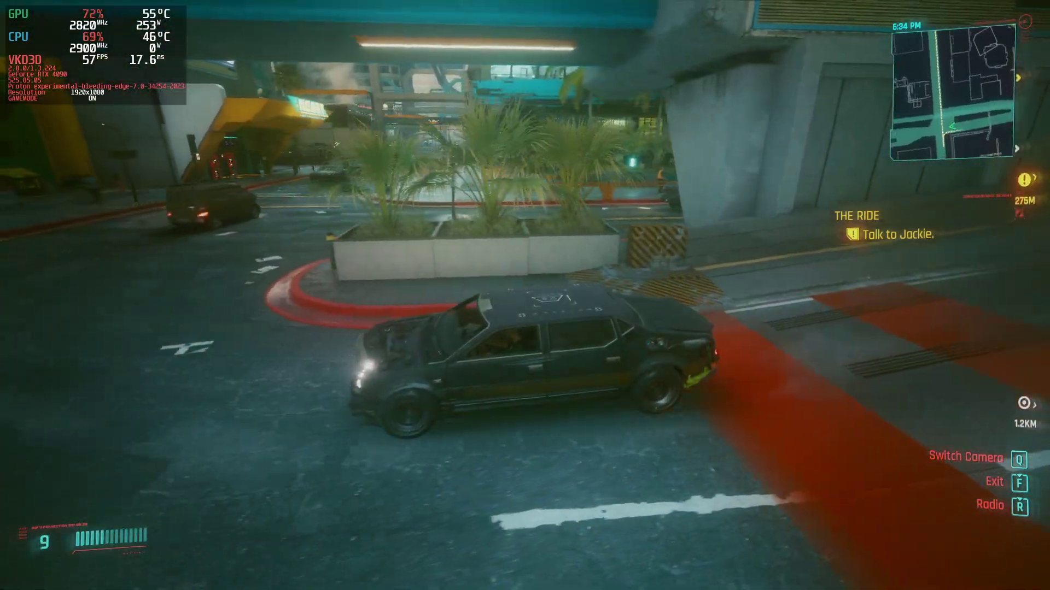
key(w)
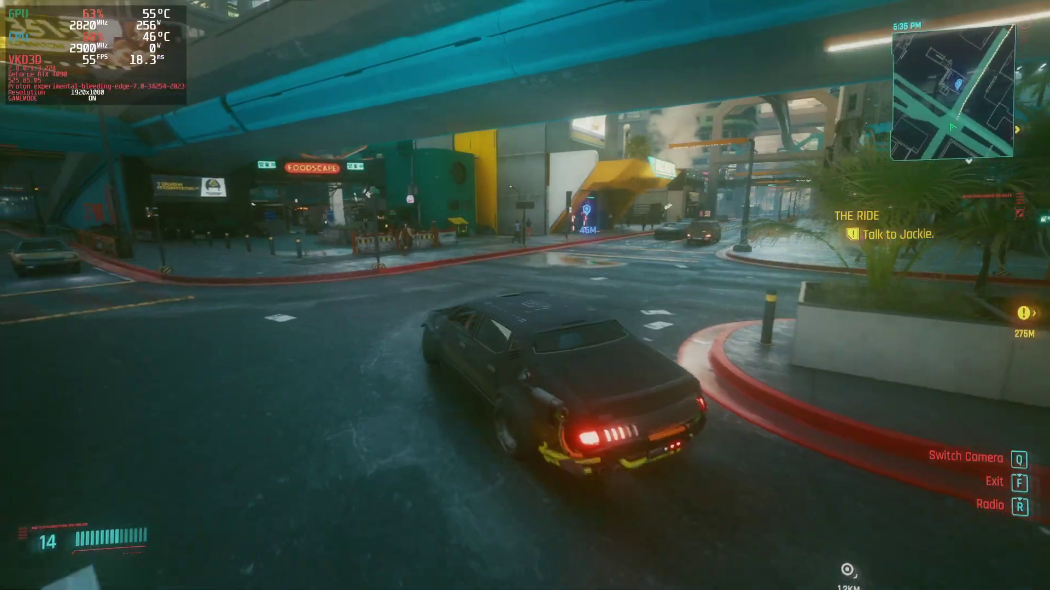
key(w)
key(d)
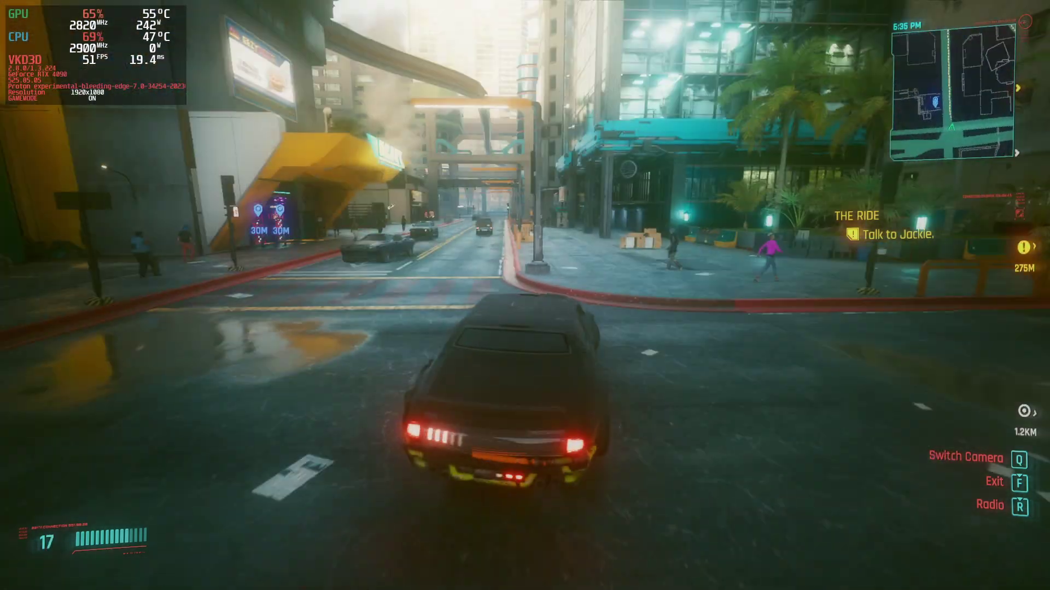
key(w)
key(a)
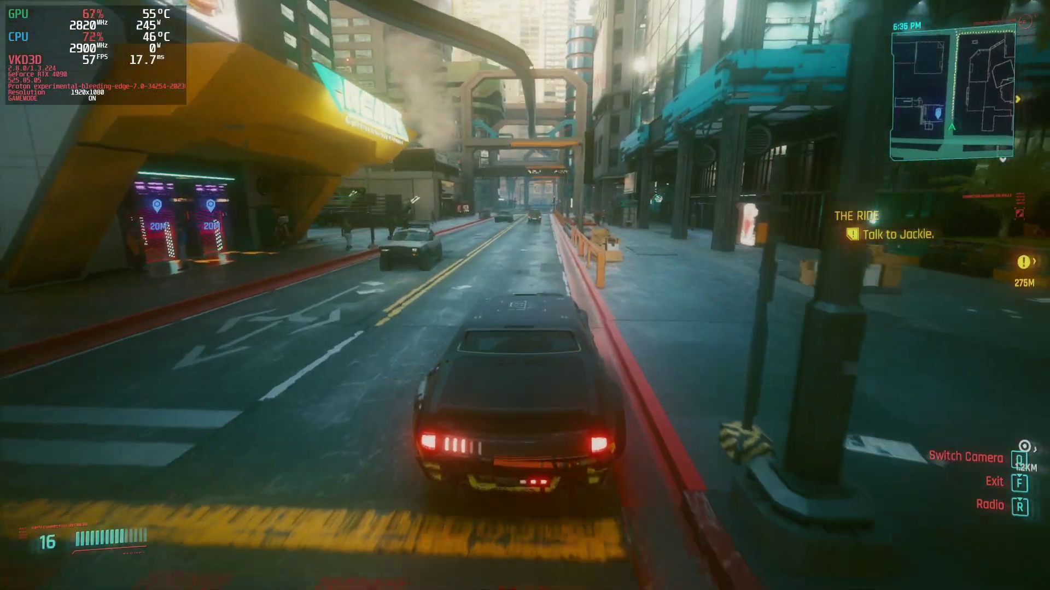
key(w)
Reopen the ReShade overlay, disable the qUINT Bloom effect and return to the game.
key(Home)
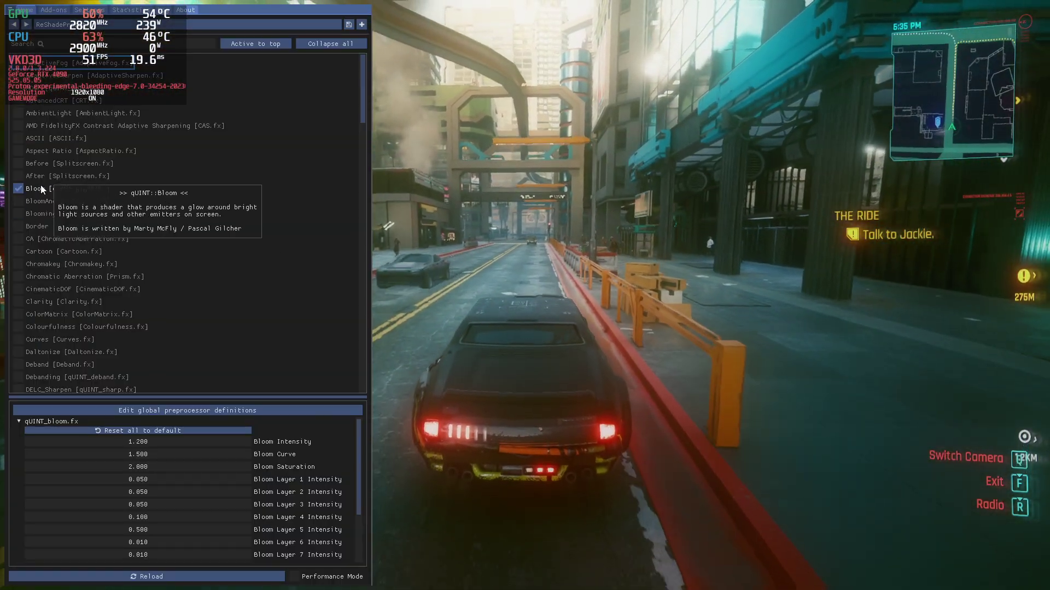
click(18, 189)
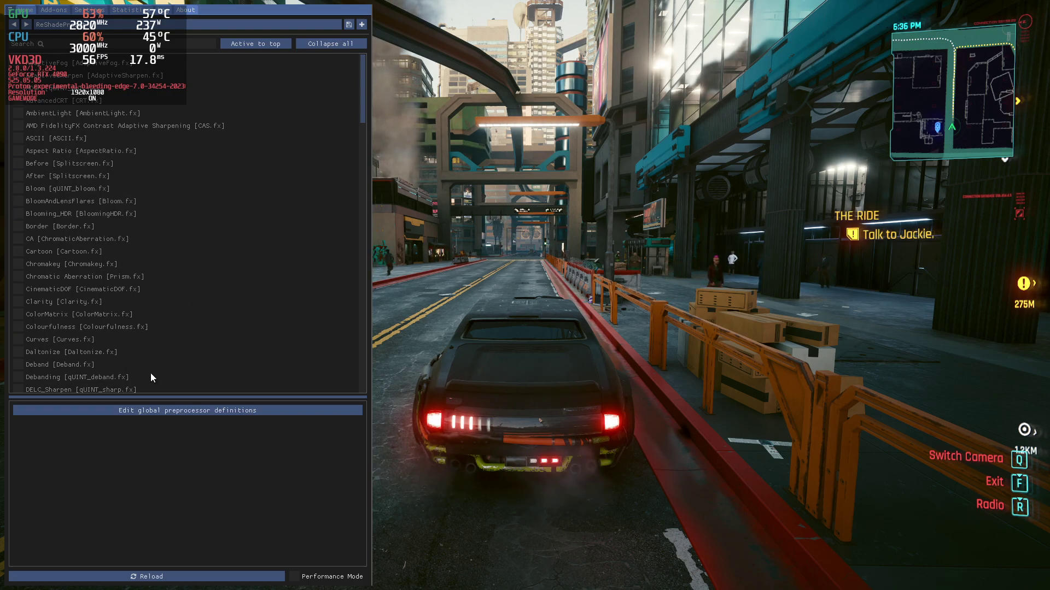
key(Home)
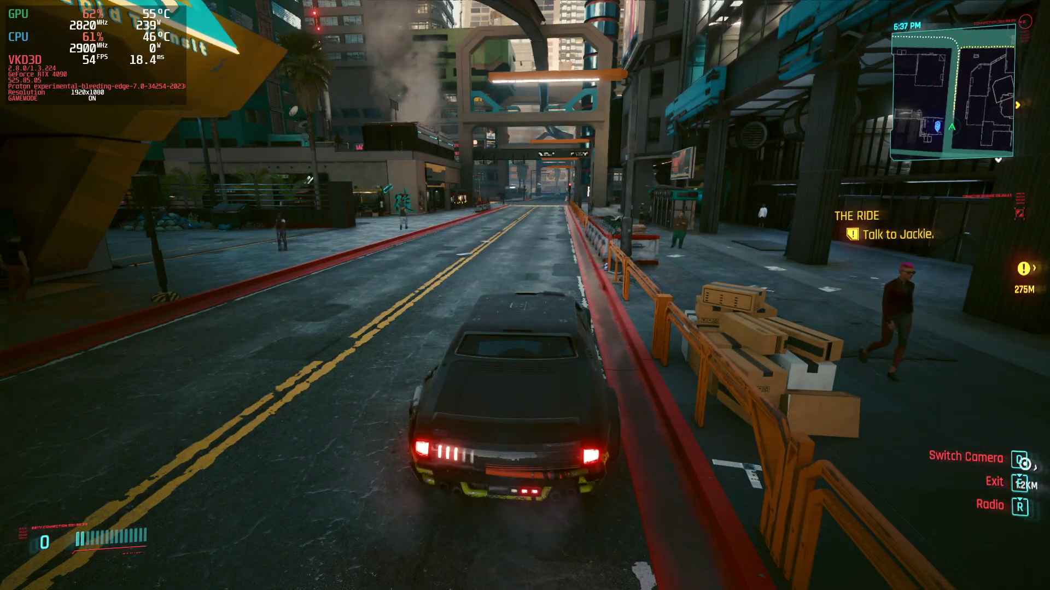
Turn the car around and drive back to the intersection to view the city without the Bloom effect.
key(w)
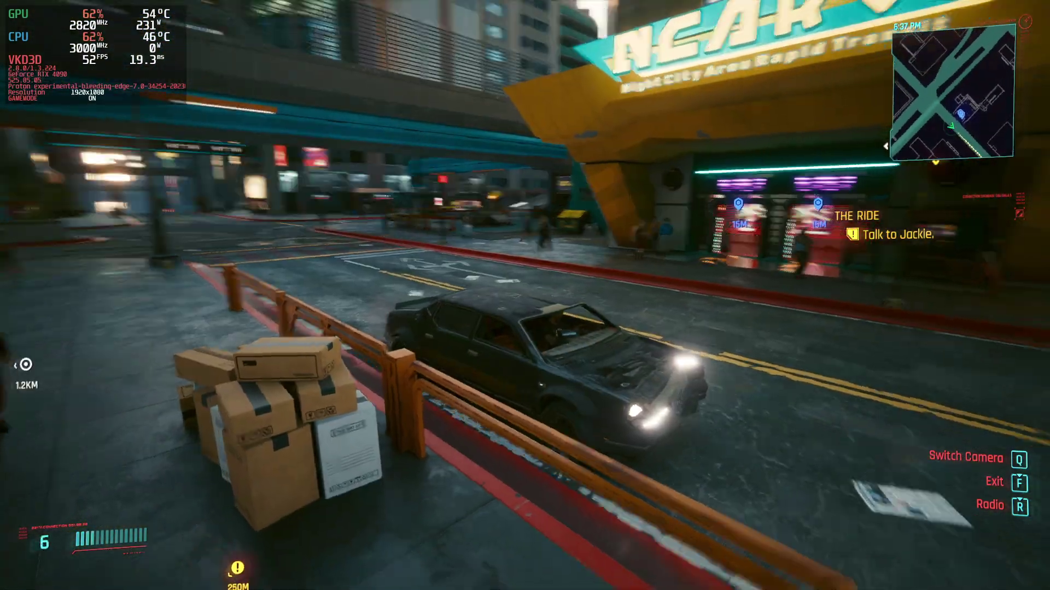
key(a)
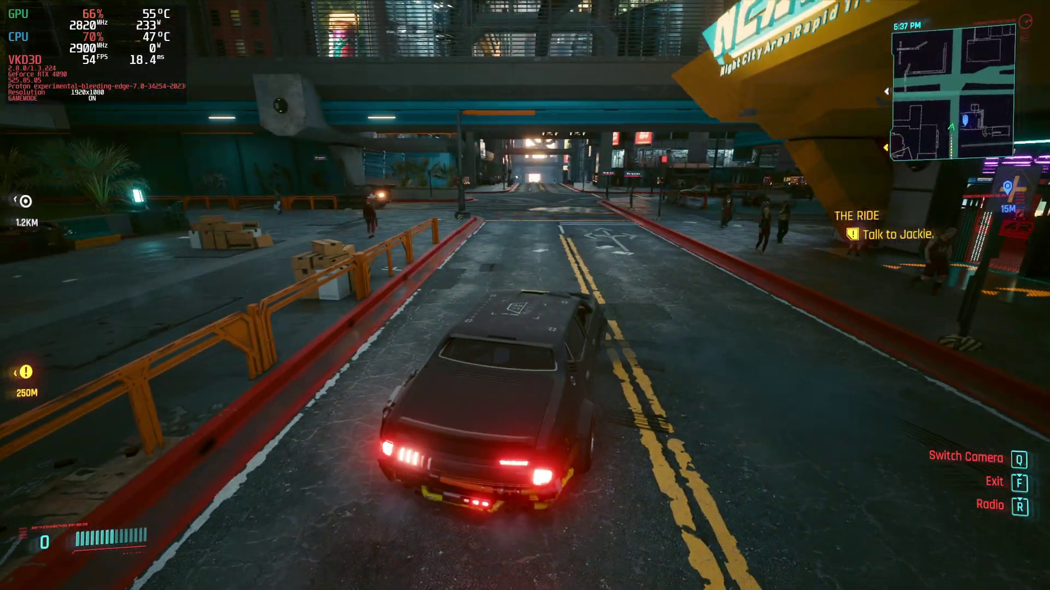
key(w)
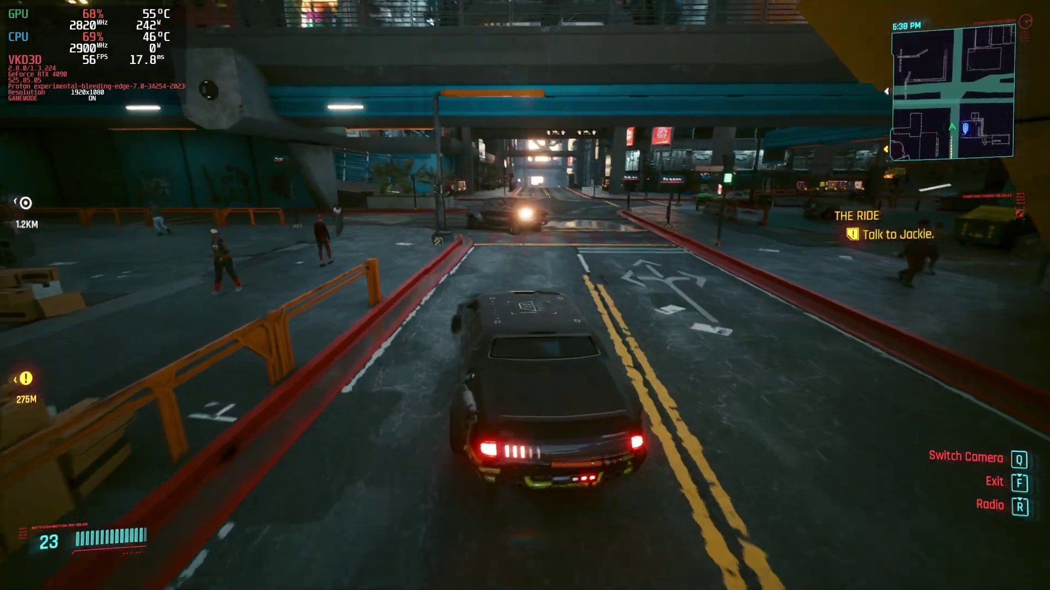
key(d)
key(a)
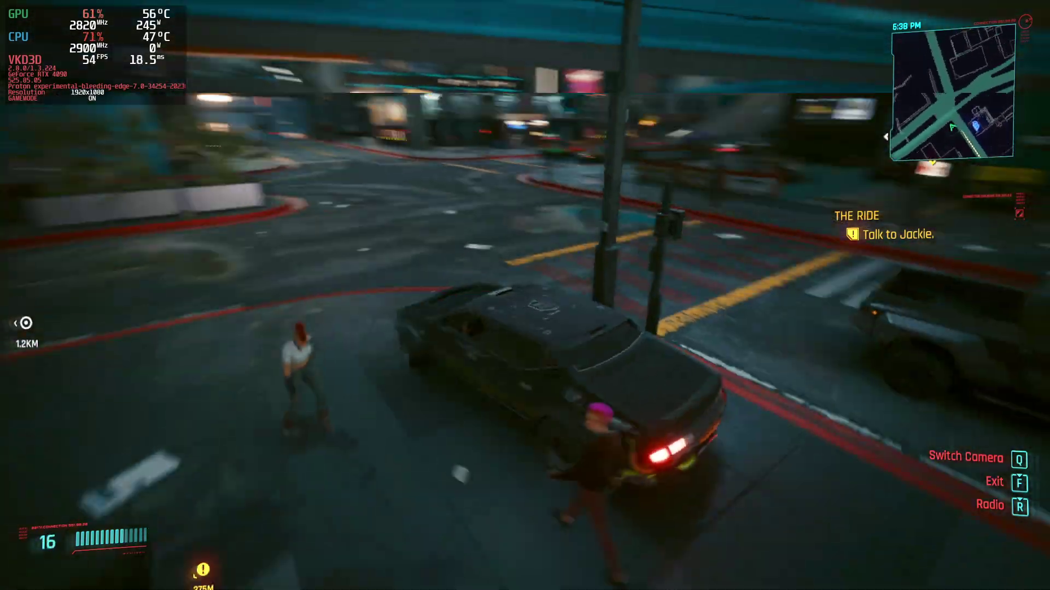
key(s)
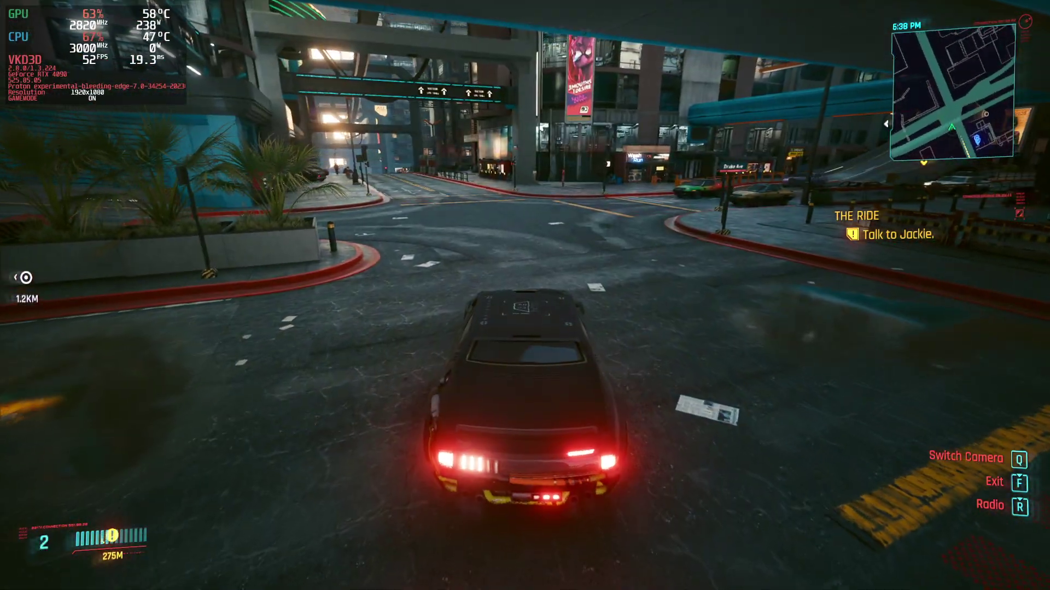
Switch from the game to the desktop and bring up the reshade-steam-proton GitHub page in Chrome to review its README.
key(alt+Tab)
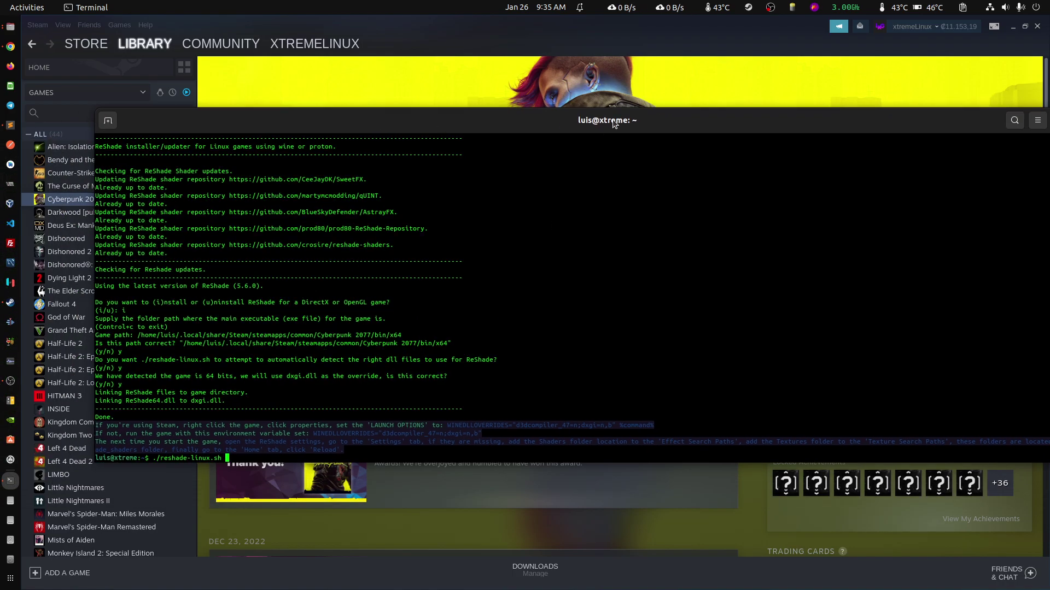
drag(613, 123, 555, 113)
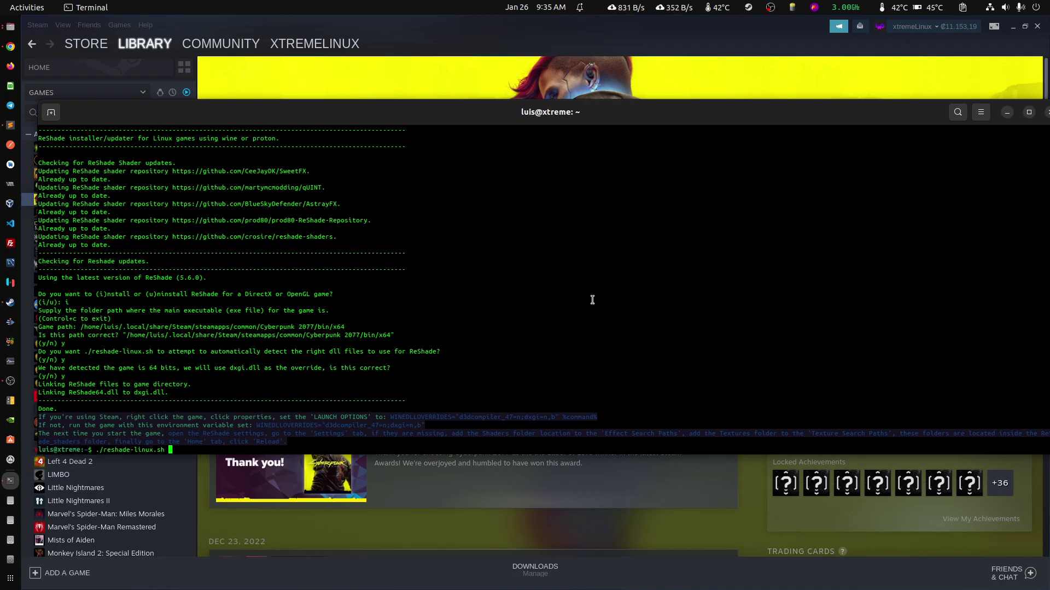
click(1038, 27)
click(164, 95)
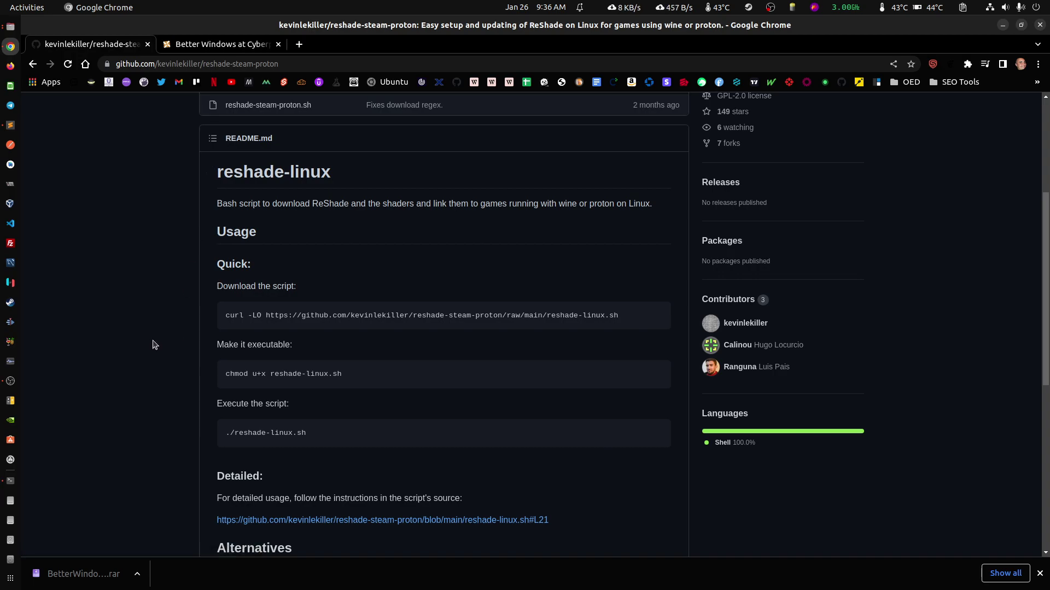
scroll(154, 345, up, 5)
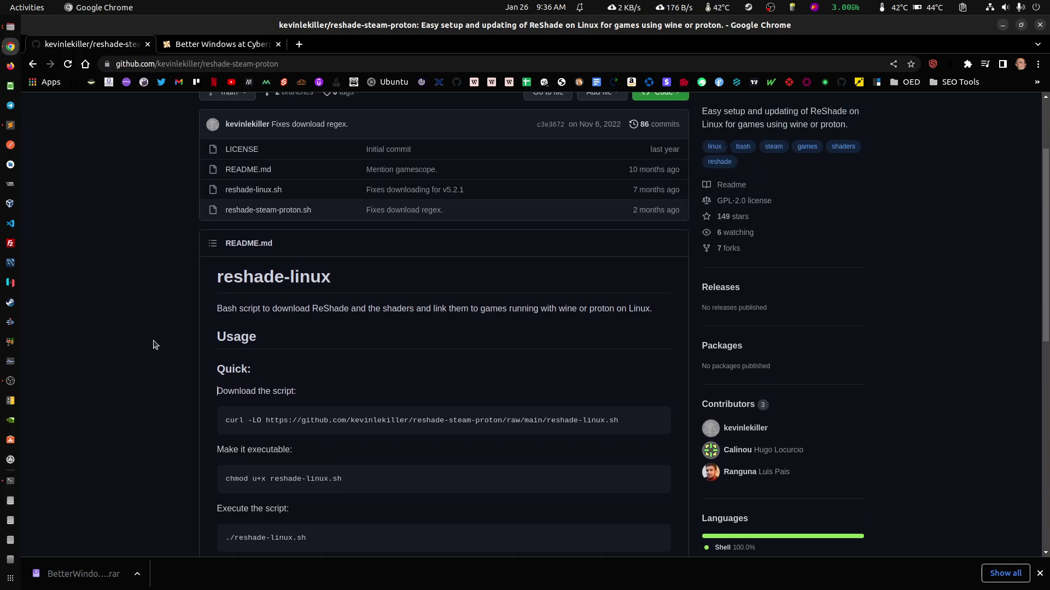